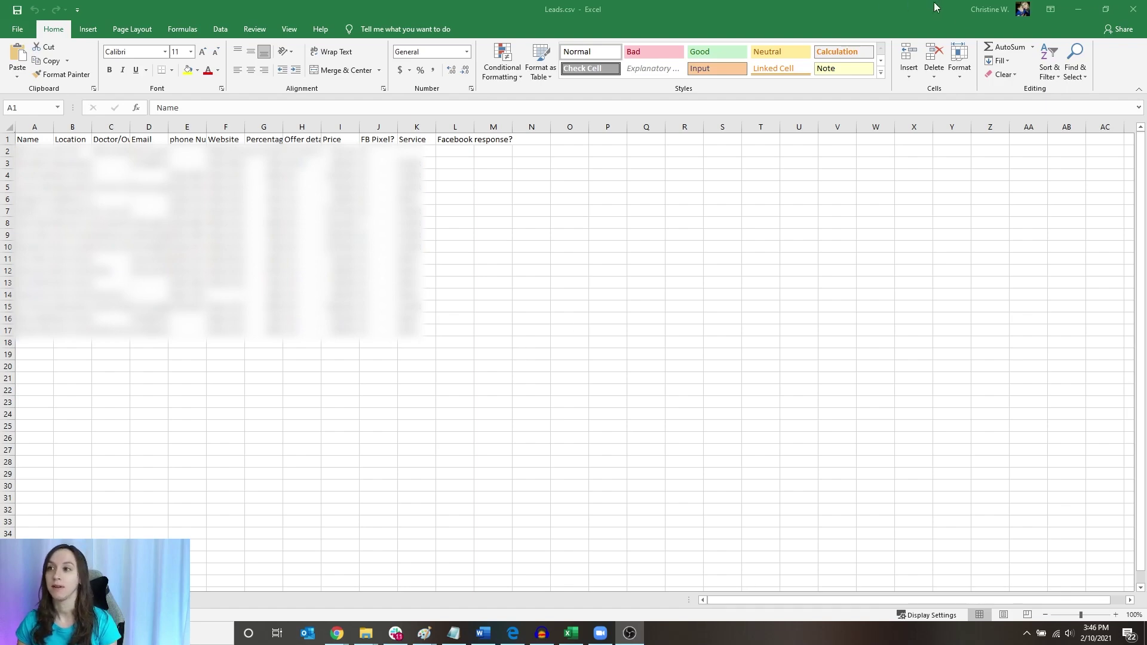
Leave Excel and go to the HighLevel contacts list
left_click(1079, 10)
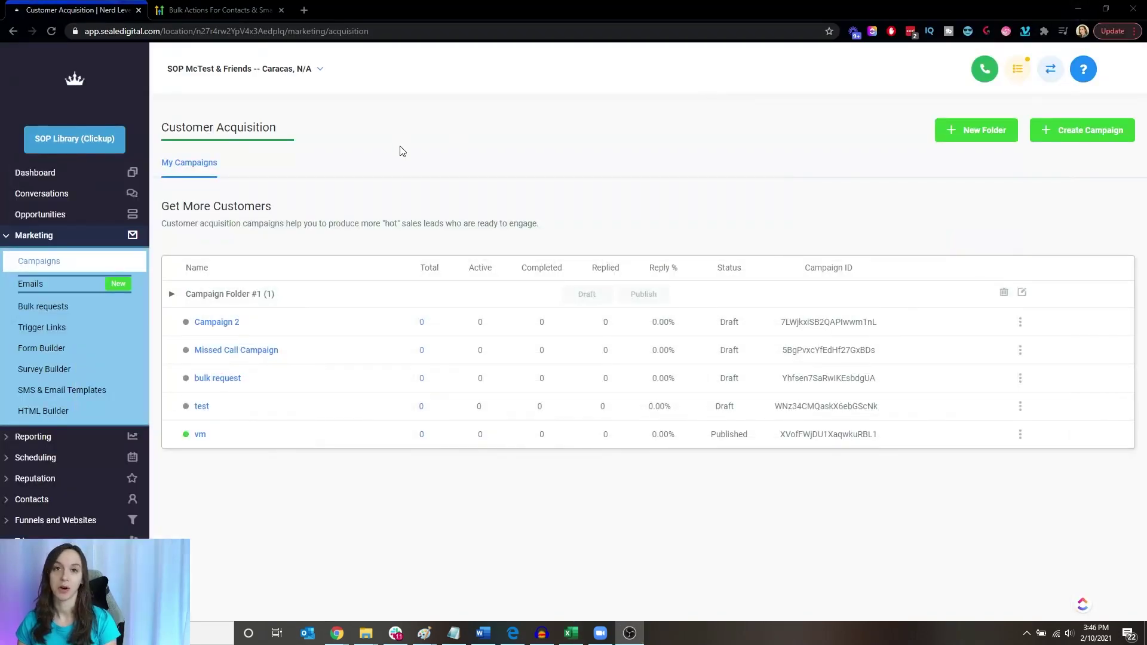
left_click(37, 505)
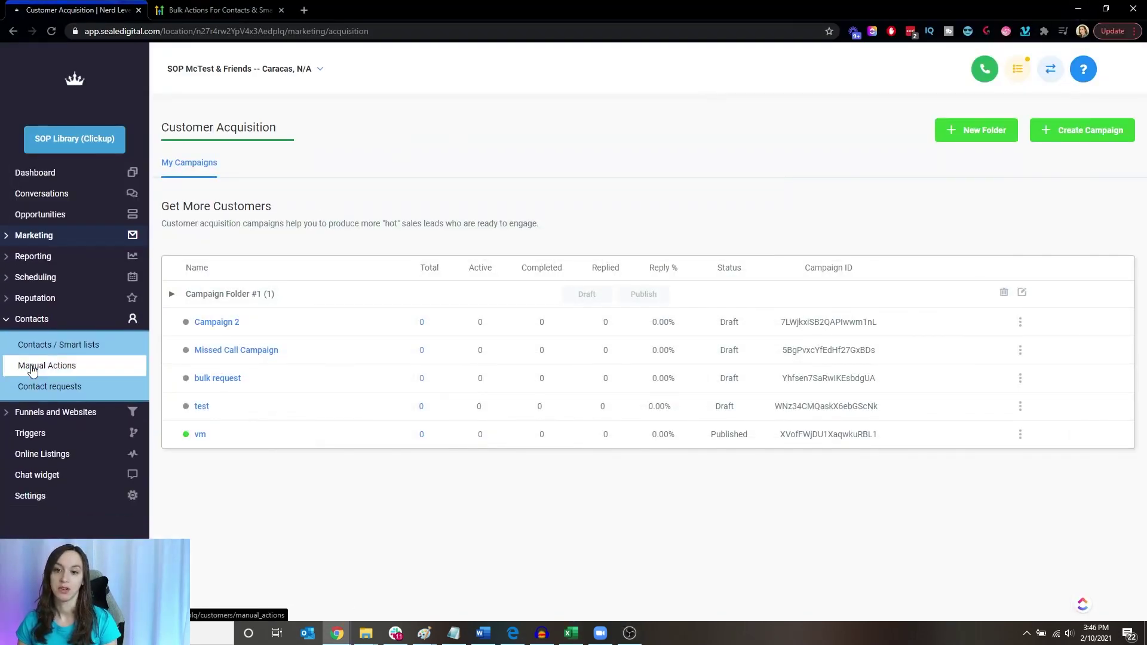
left_click(67, 351)
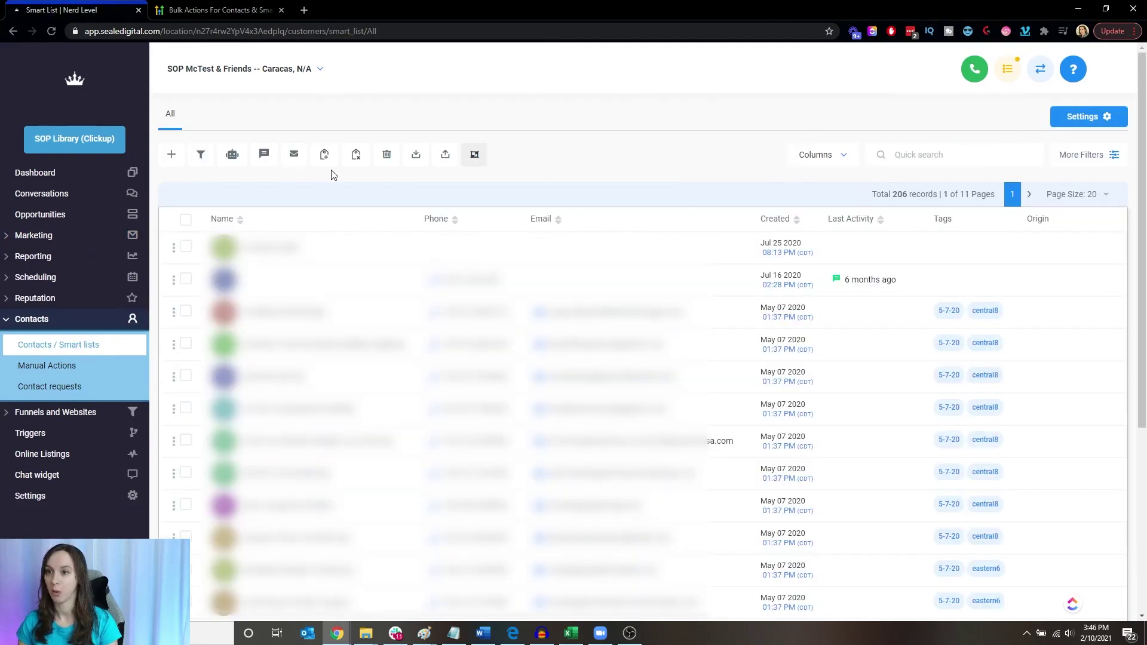
Upload Leads.csv for import and review its auto-matched Name, Email, Phone Number and Website fields
left_click(447, 157)
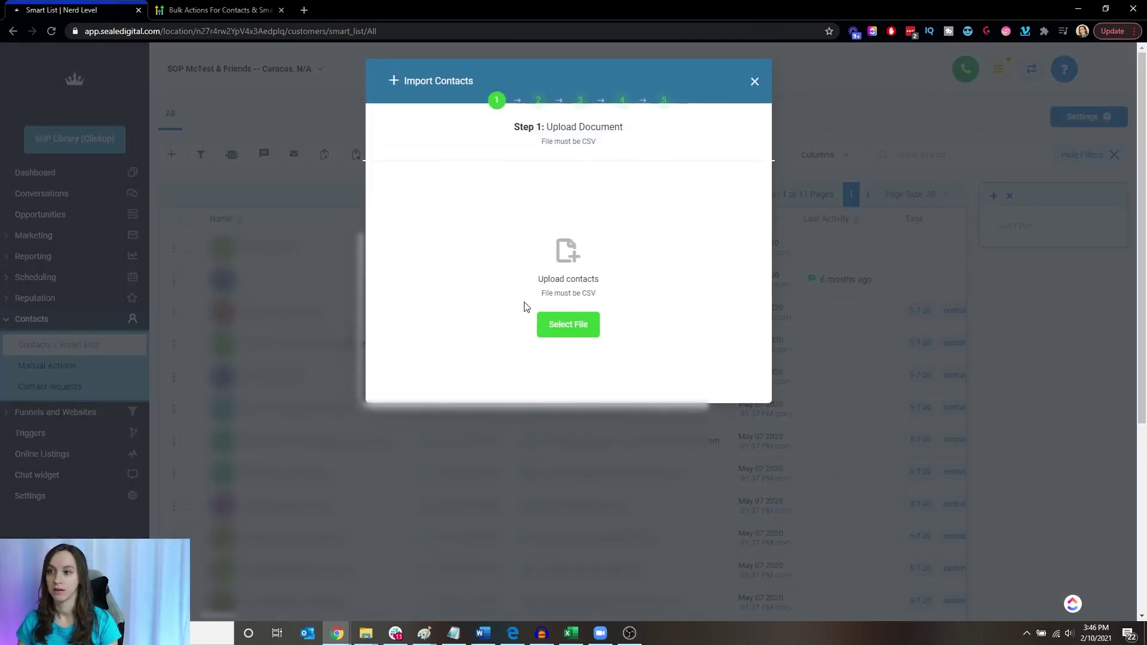
left_click(557, 325)
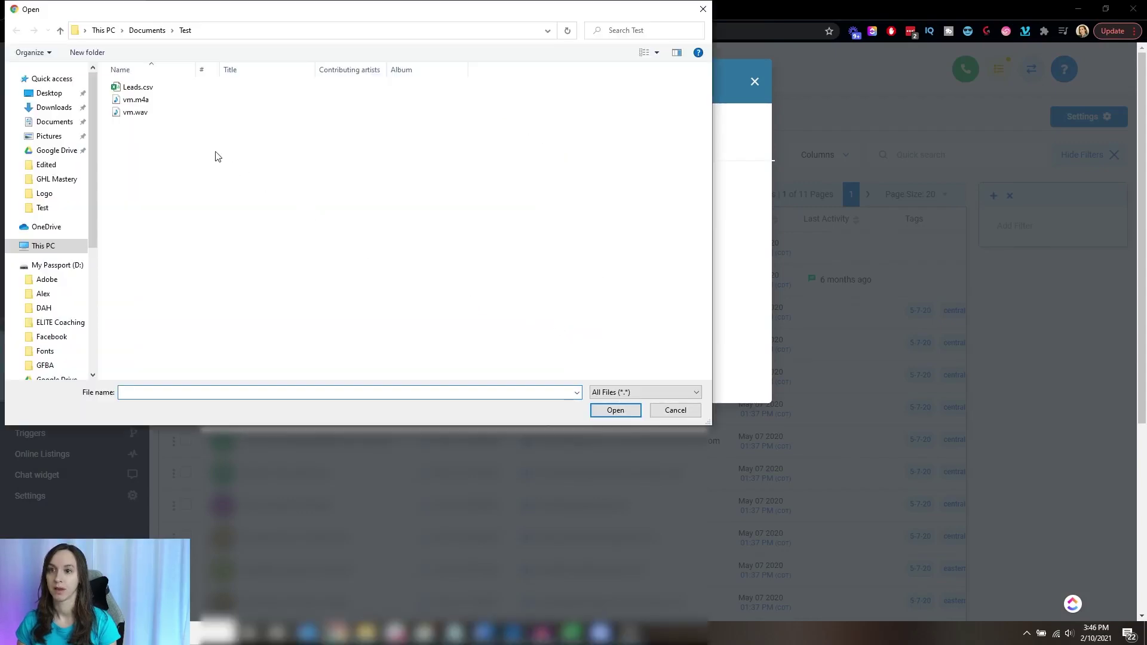
double_click(138, 89)
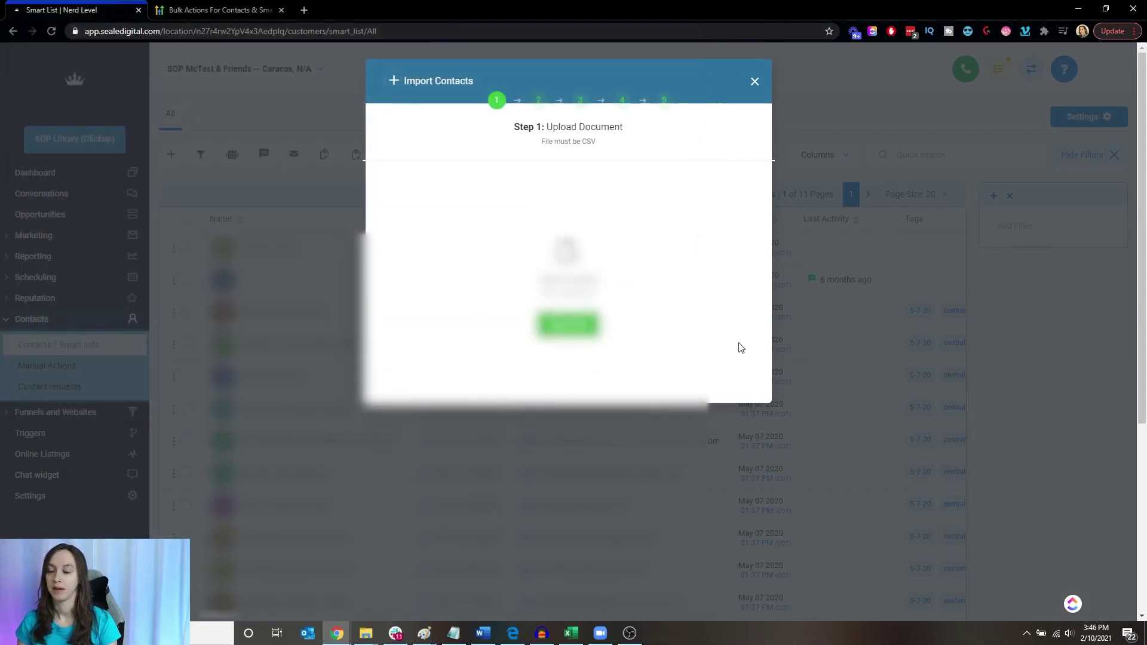
scroll(712, 348, "down", 3)
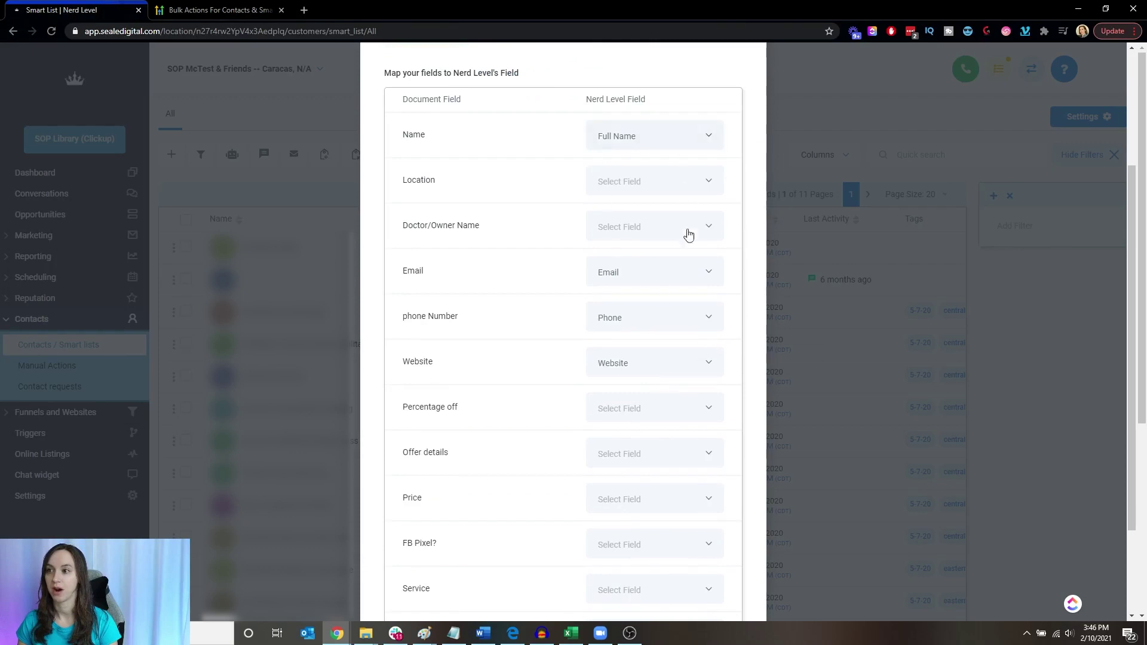
scroll(732, 414, "down", 3)
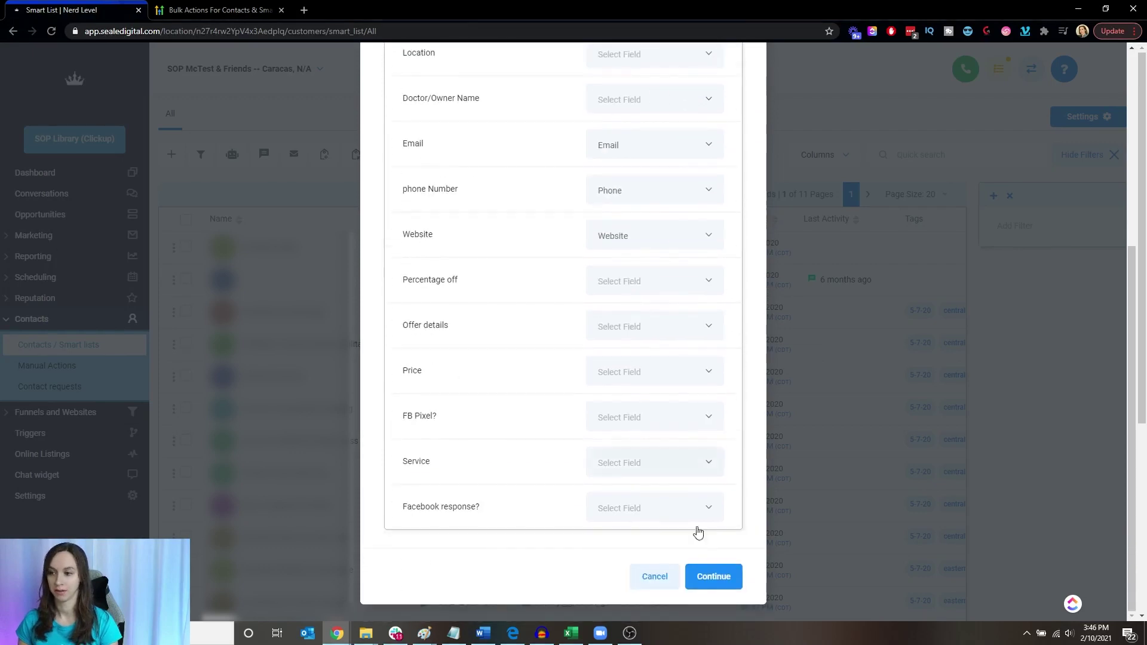
Advance to Confirm Mappings, preview about a dozen sample records, then close the import unfinished
left_click(704, 574)
left_click(710, 335)
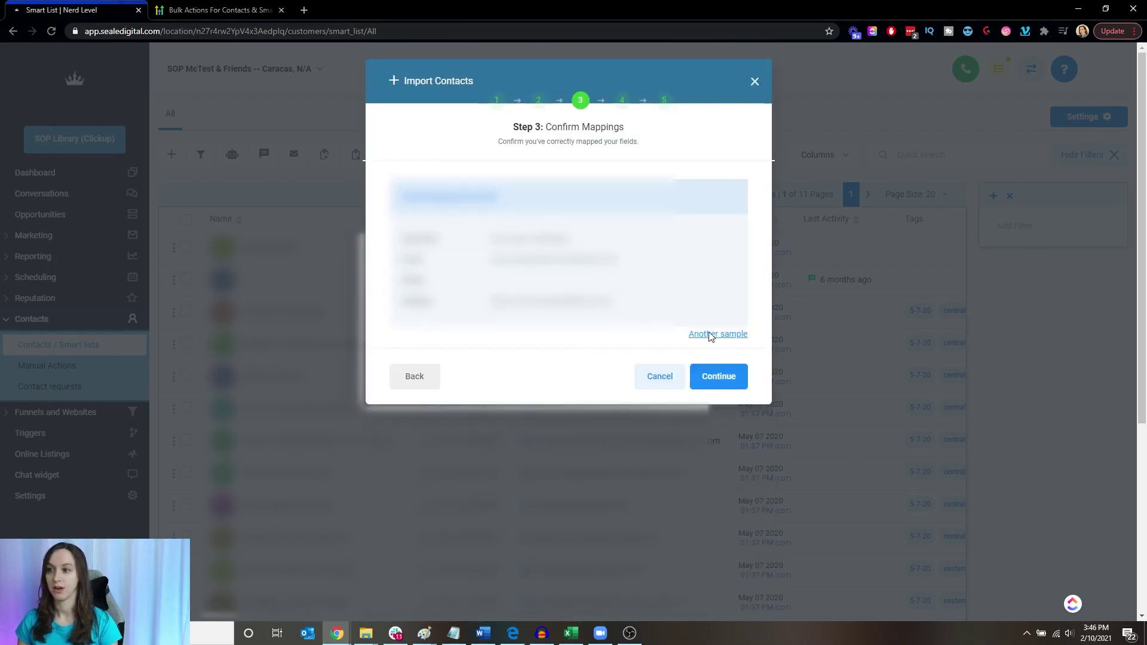
left_click(740, 335)
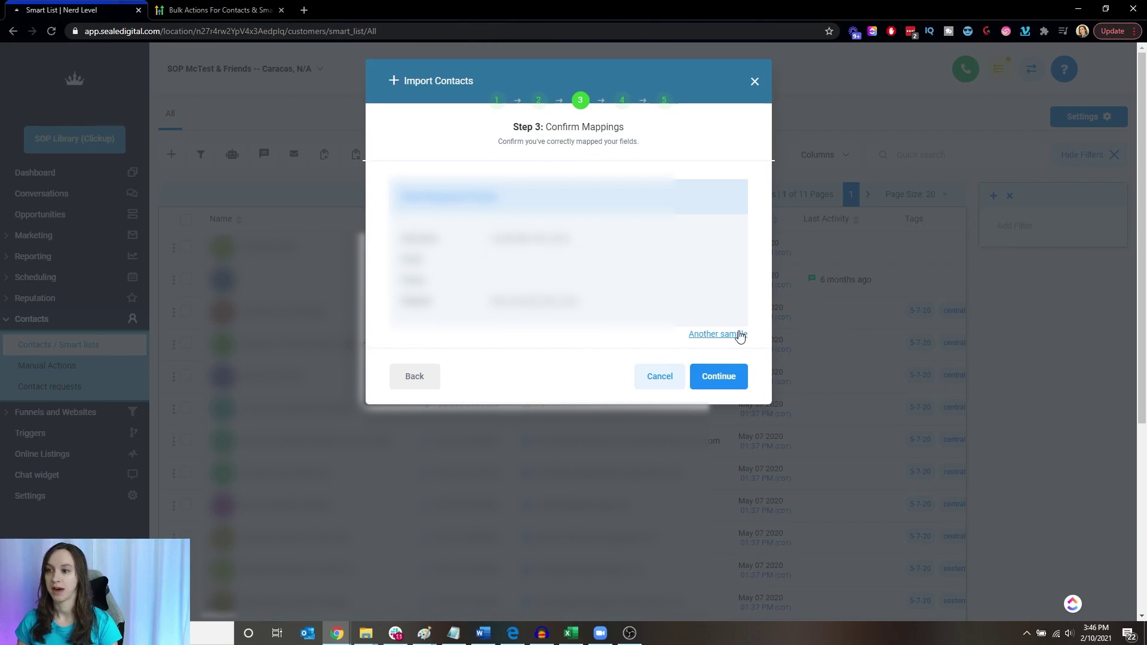
left_click(740, 335)
left_click(740, 335)
left_click(740, 336)
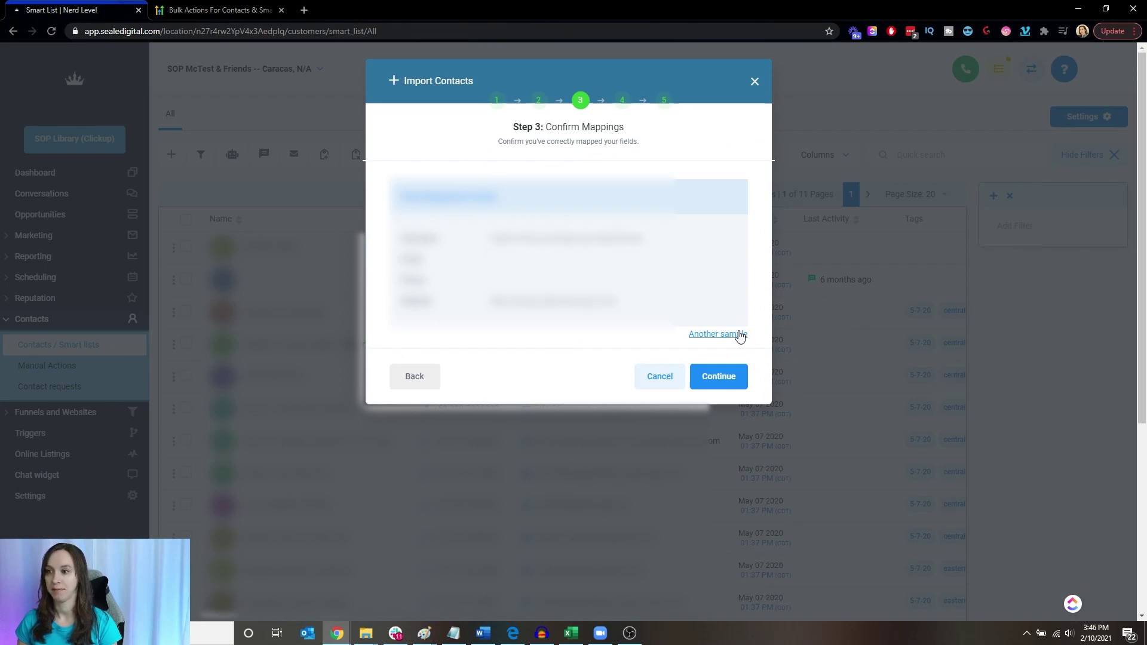
left_click(740, 335)
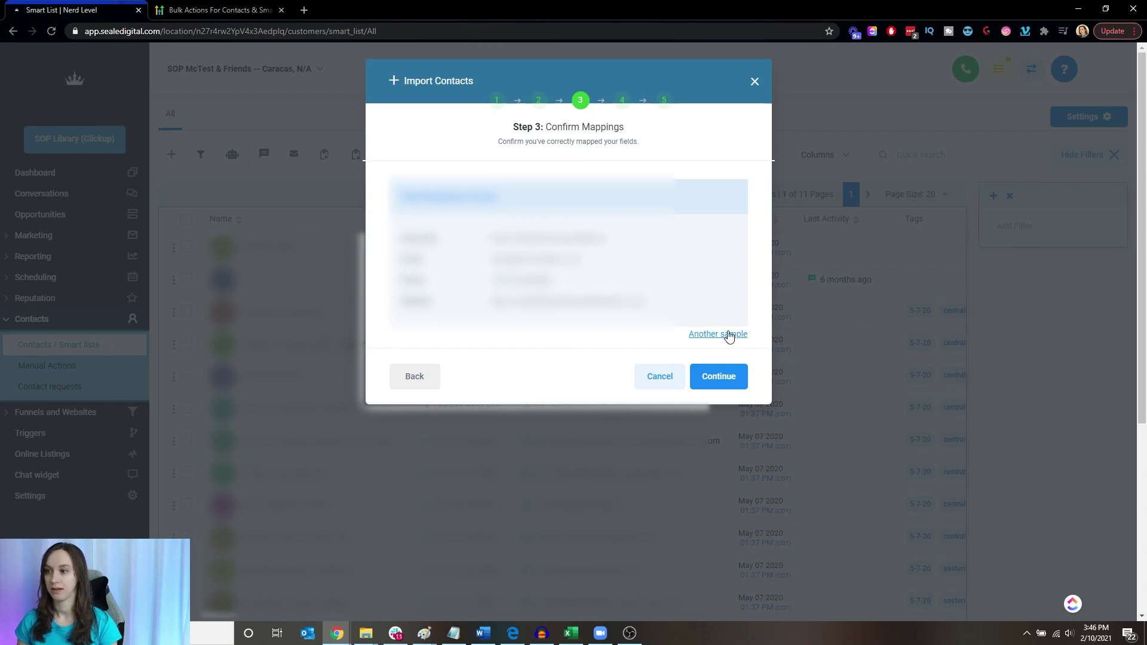
left_click(729, 336)
left_click(729, 335)
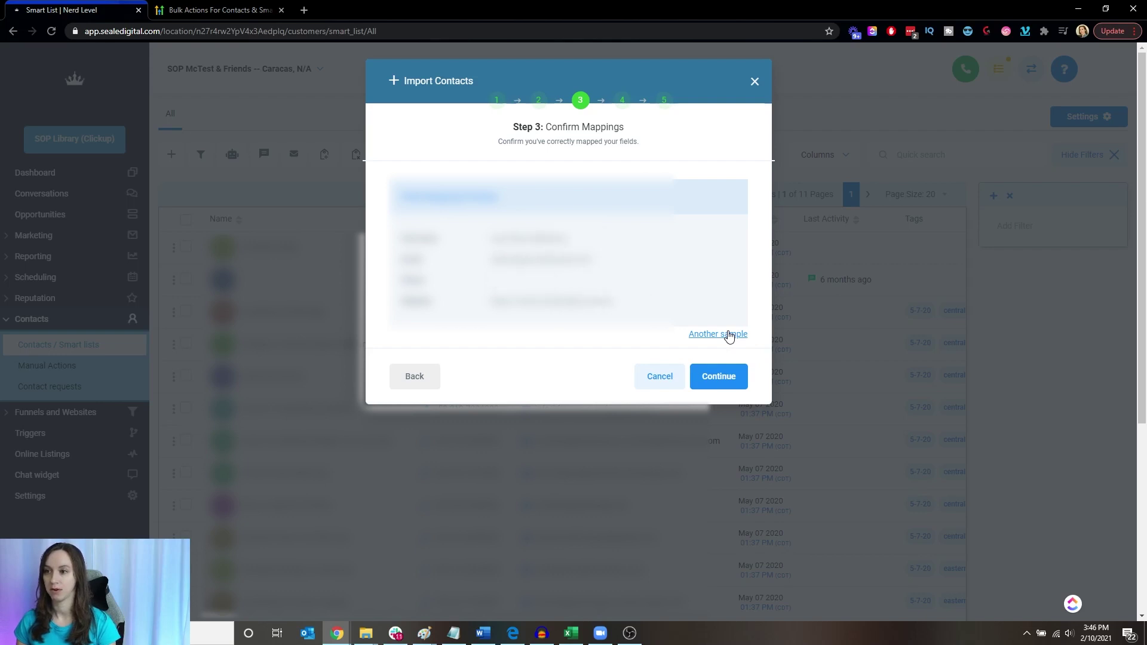
left_click(729, 335)
double_click(729, 336)
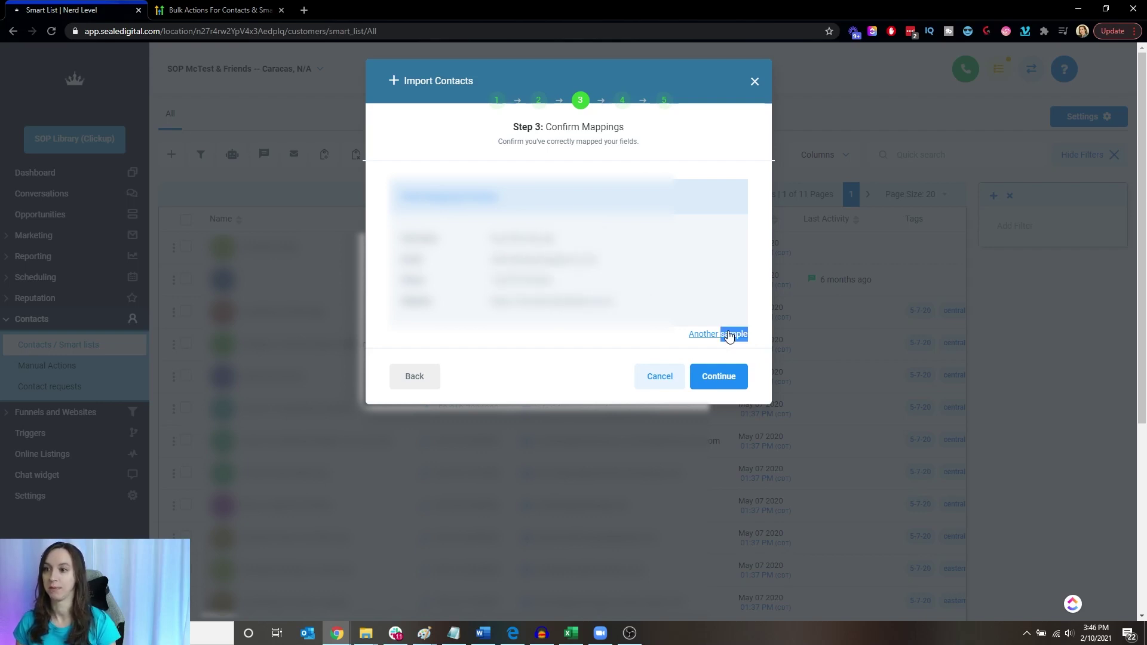
left_click(729, 336)
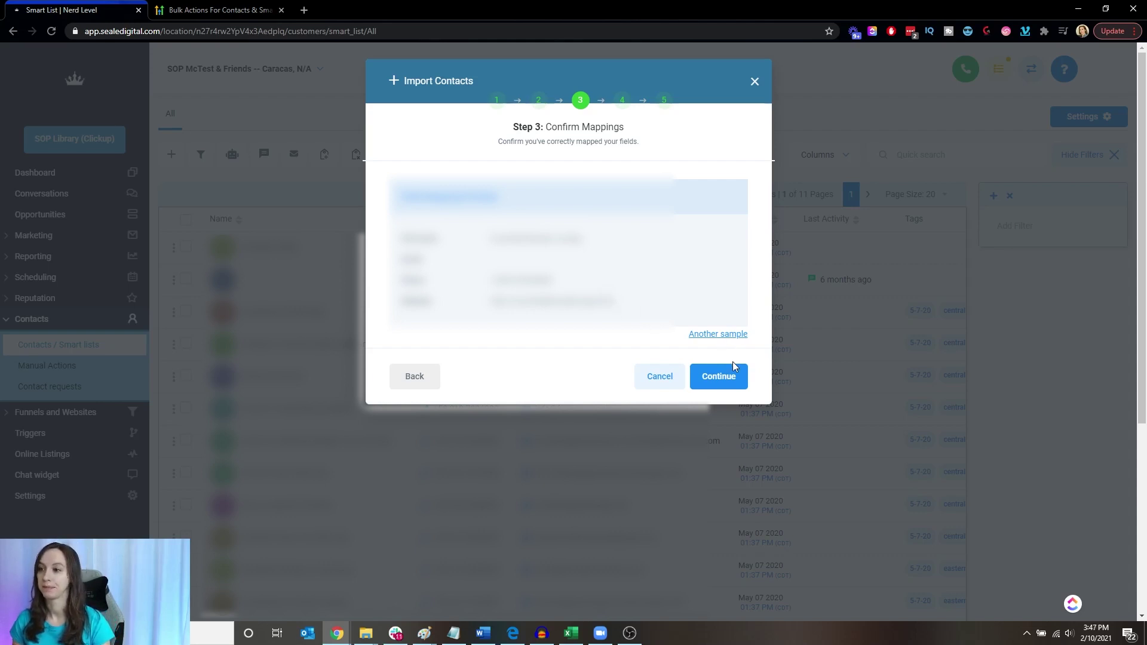
left_click(755, 82)
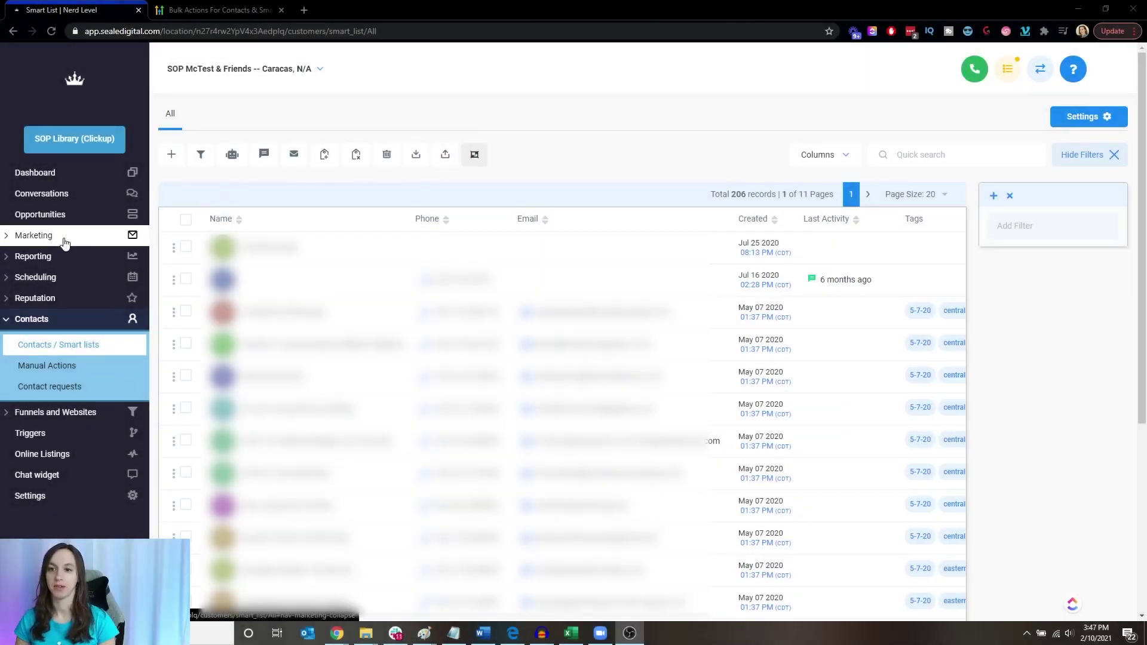
left_click(65, 241)
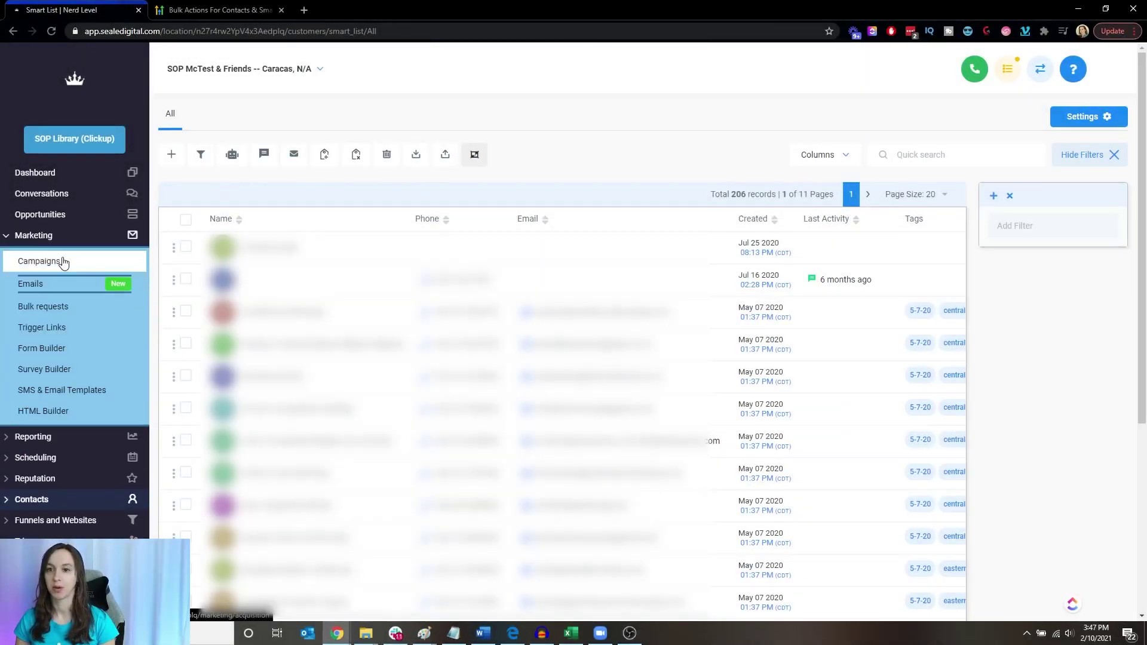
Create and save a draft campaign named 'Reactivation', then bring up its Add Event chooser
left_click(62, 260)
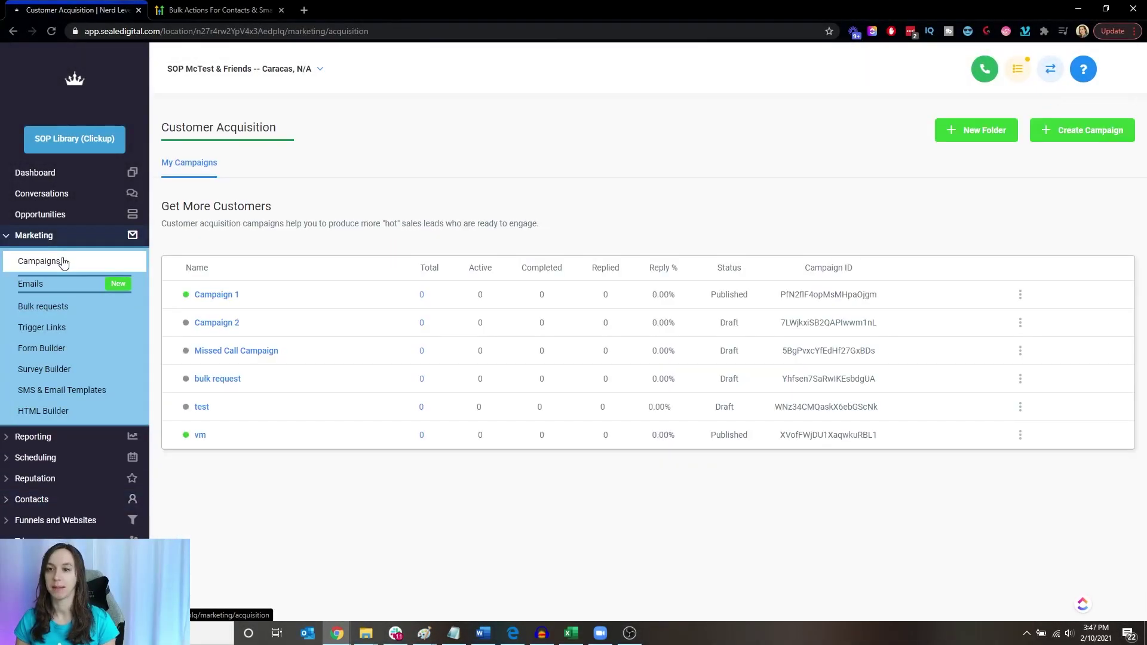
left_click(1096, 137)
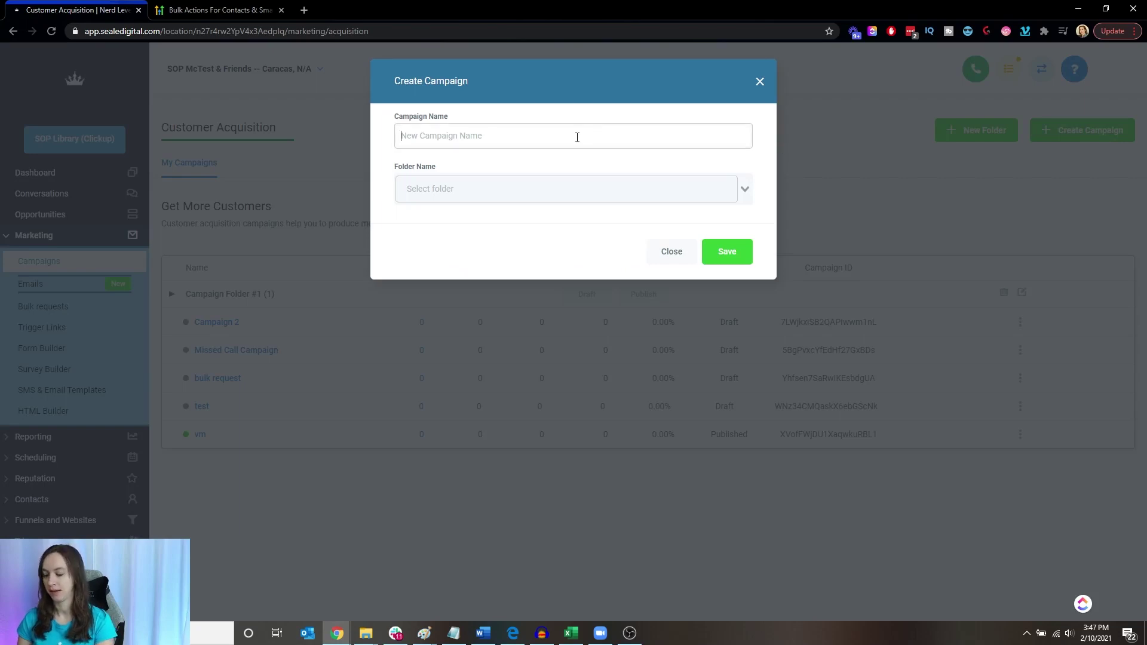
type("Reactivation")
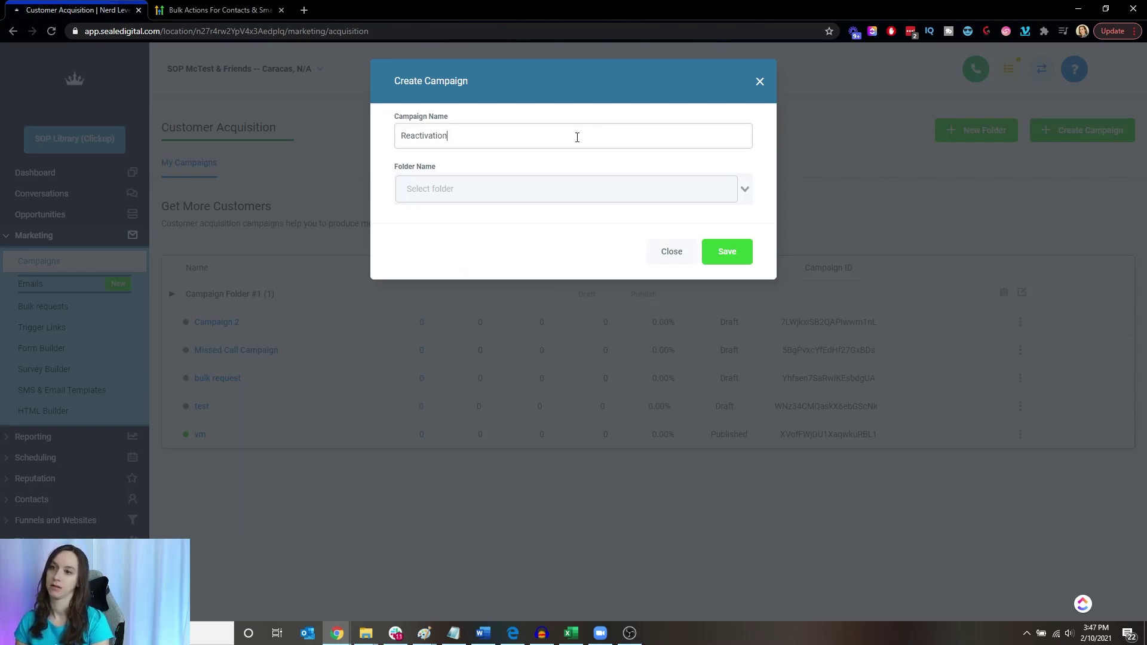
left_click(733, 258)
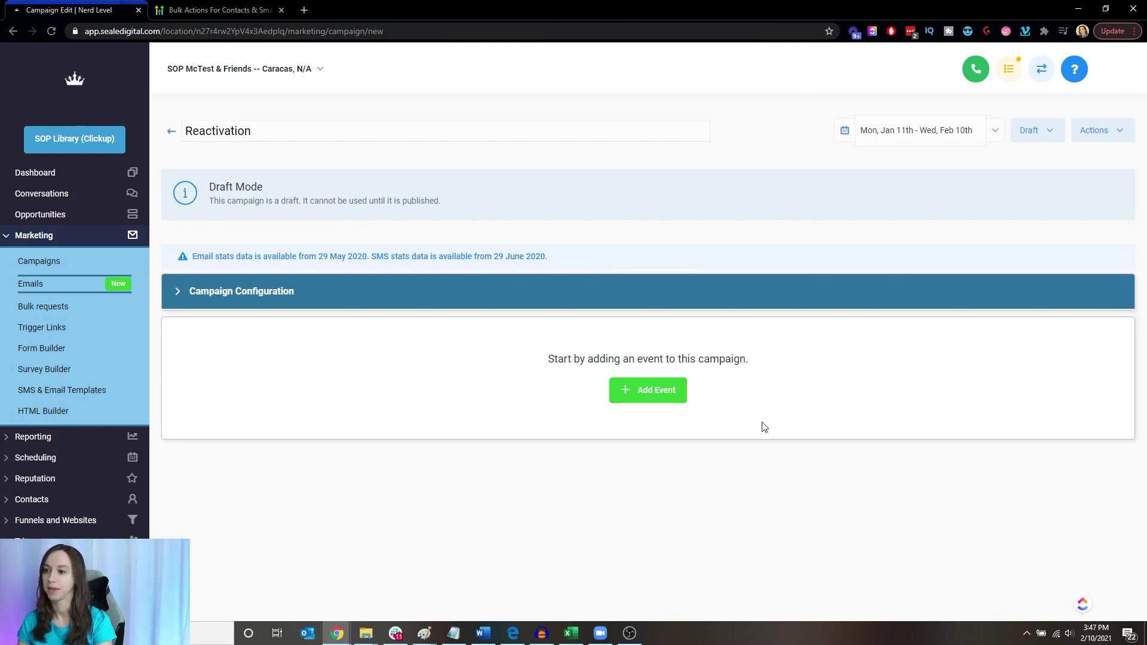
left_click(665, 400)
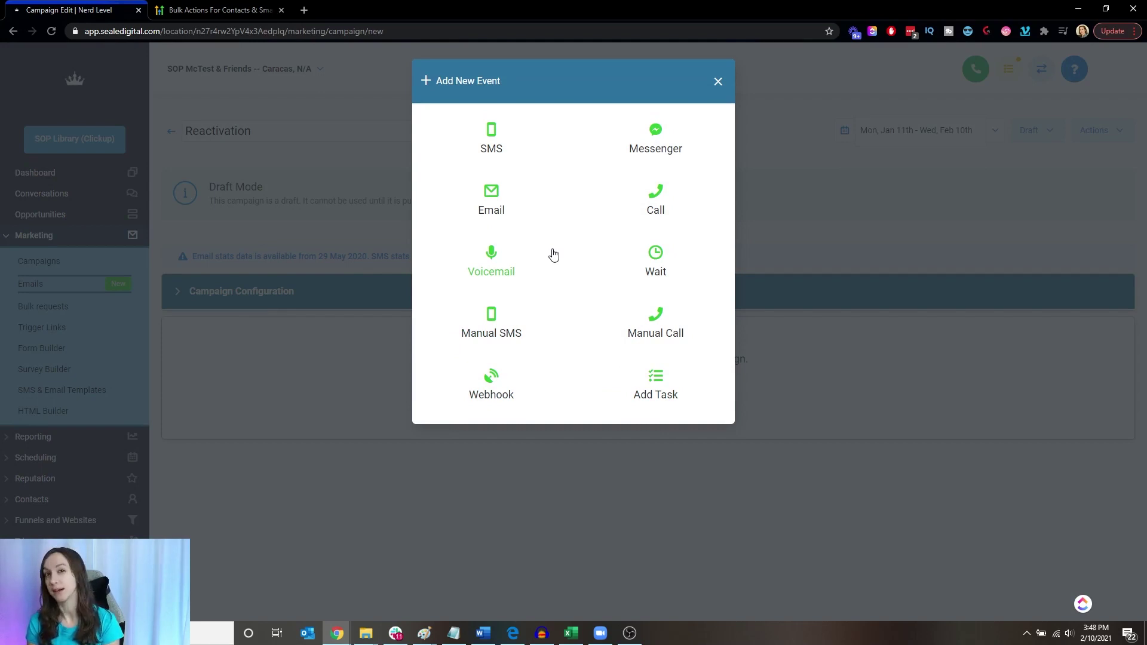
Pick Email as the campaign's first event, opening the blank Email 1 form
left_click(490, 194)
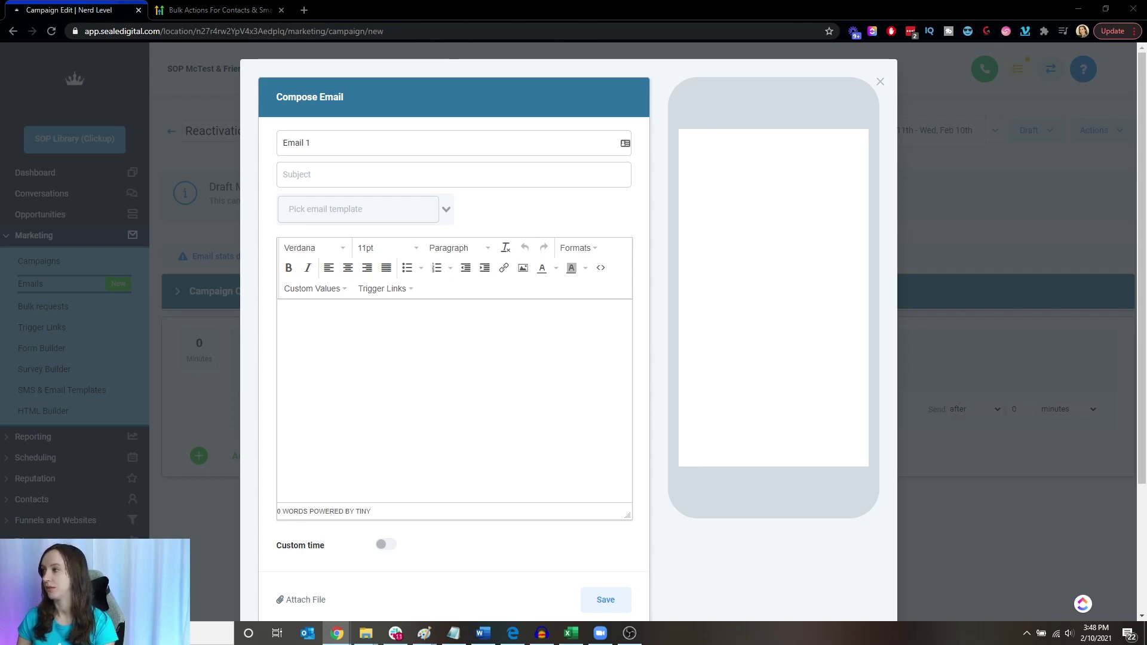
Set the subject 'Last chance! 50% OFF (OFFER) Special!' and greet with 'Hey {Contact First Name},'
left_click(386, 178)
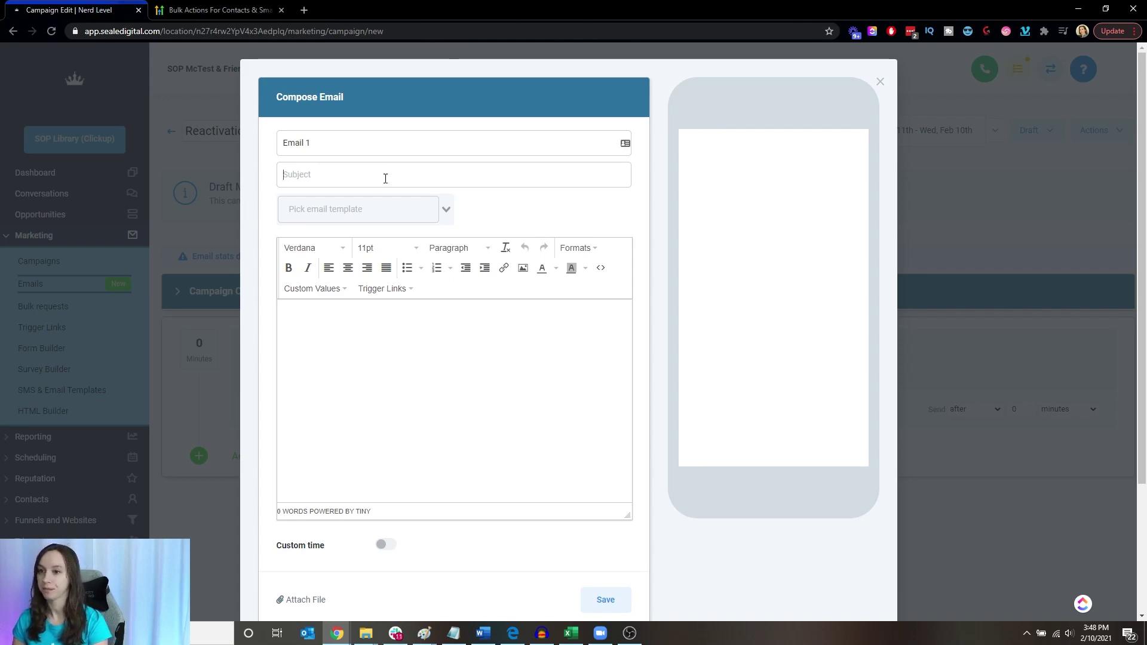
type("La")
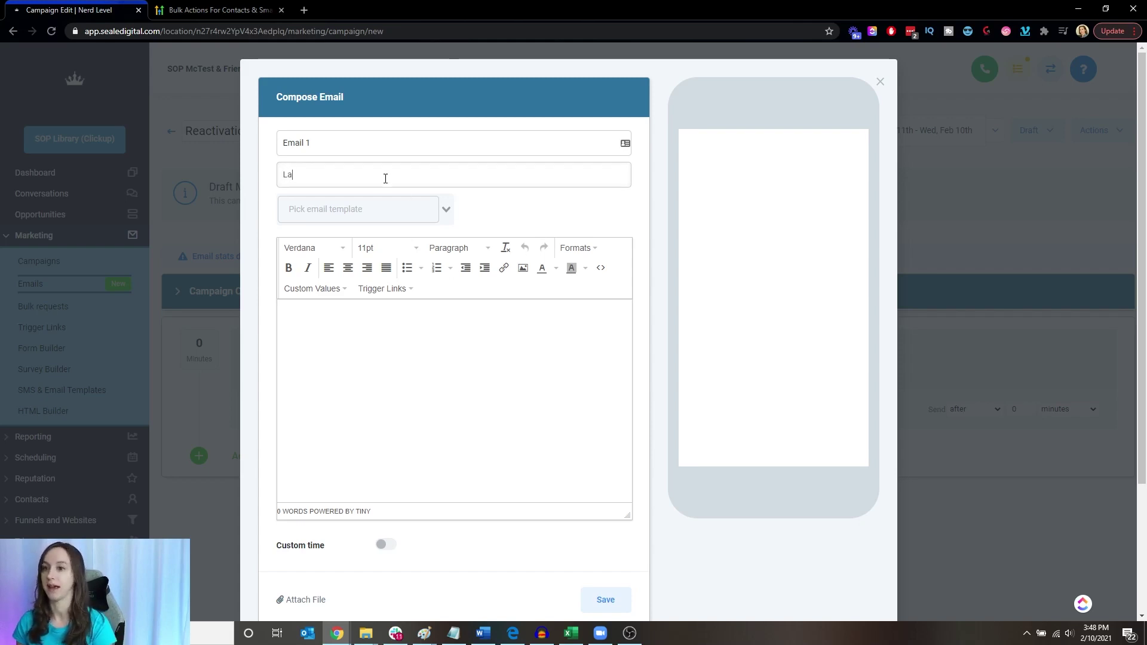
type("st chance!")
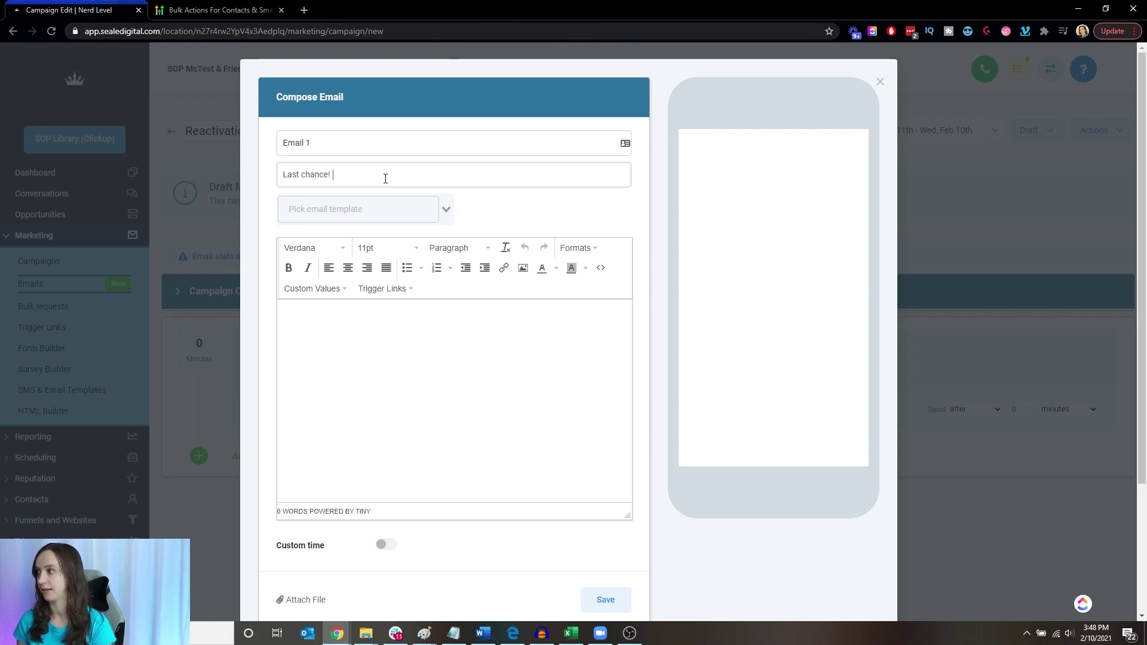
type(" 50% ")
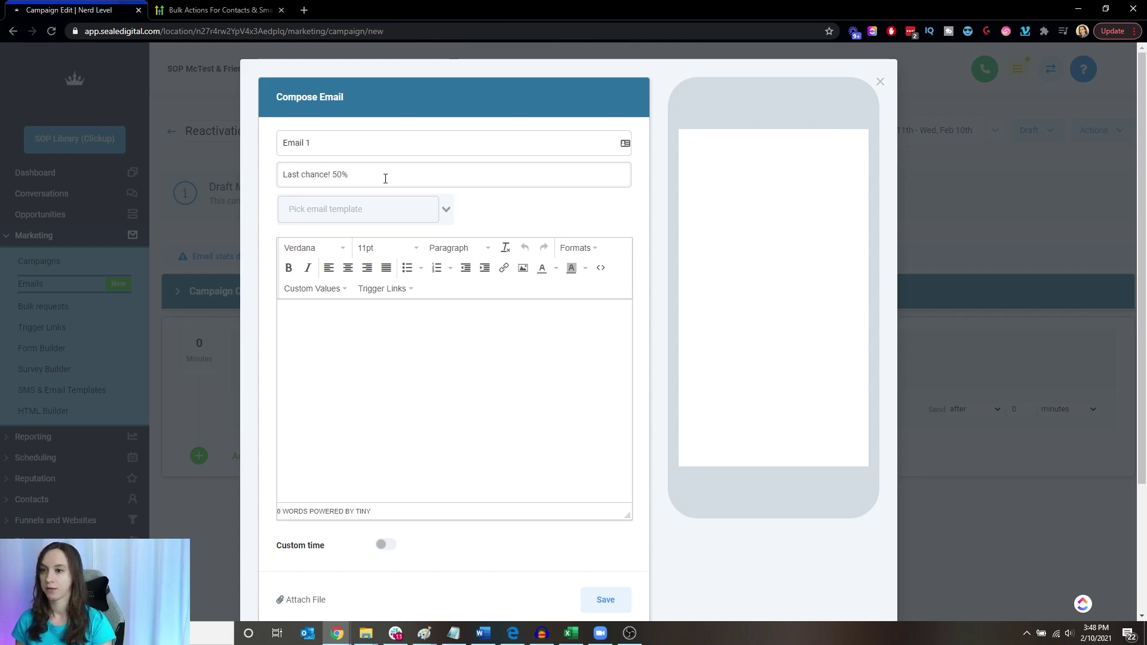
type("OFF (")
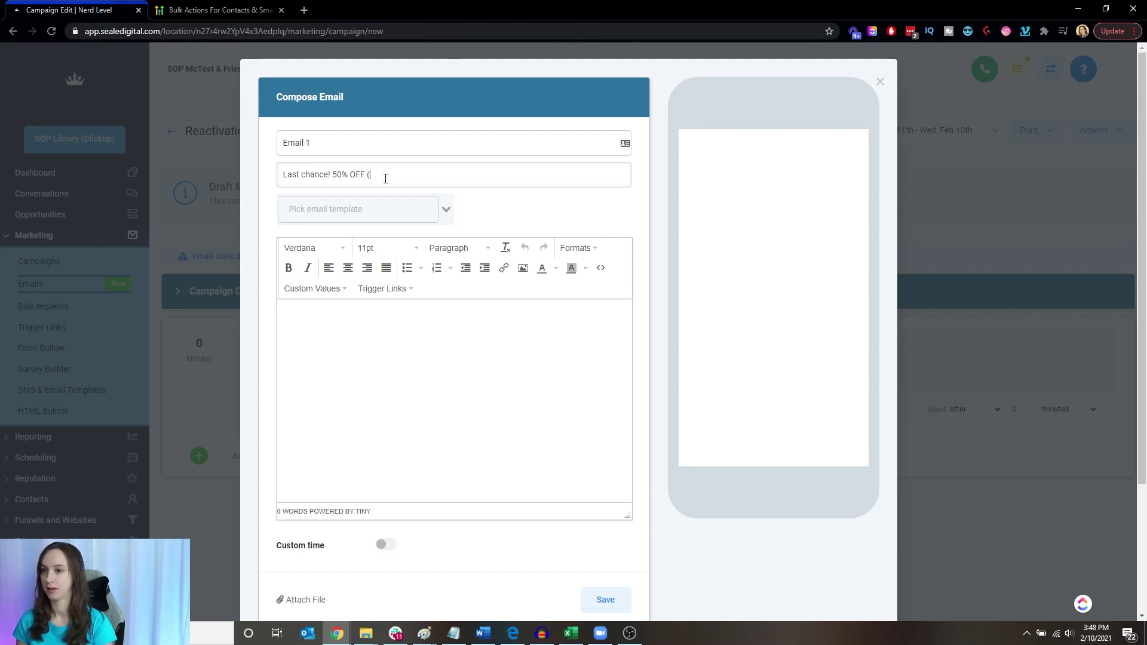
type("OFFER)")
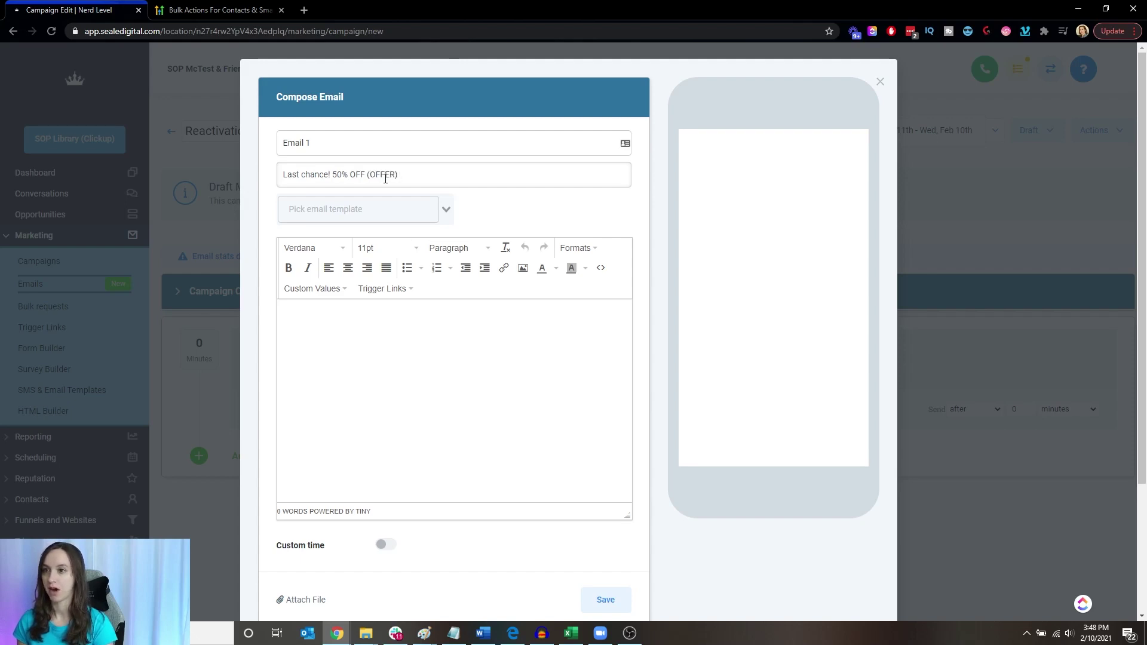
type(" Special!")
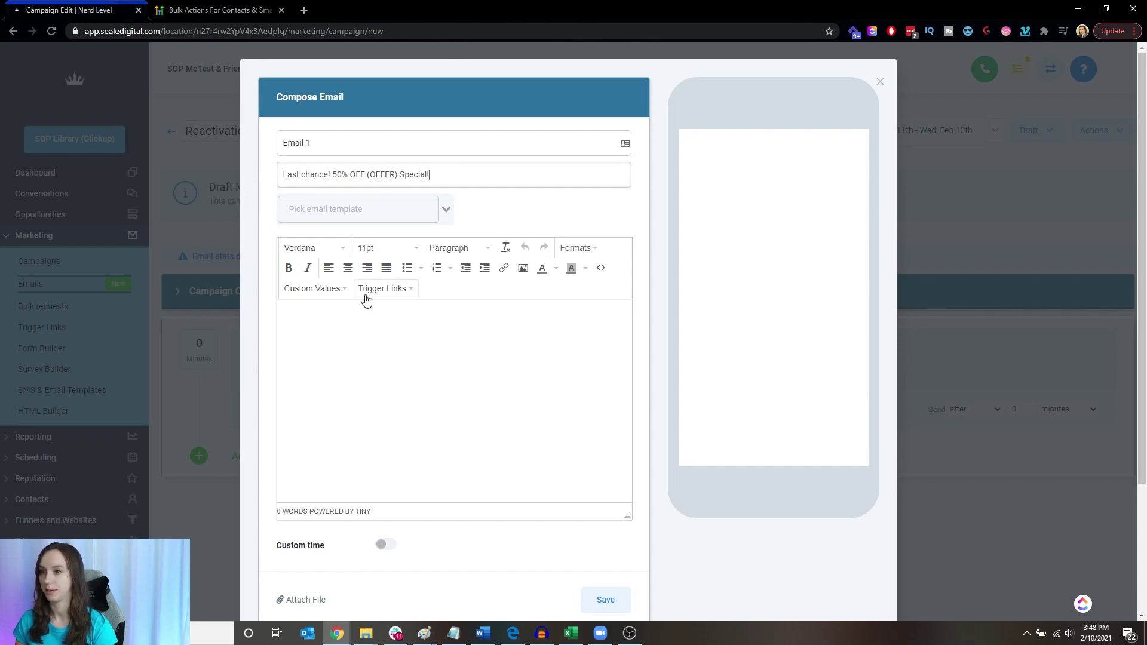
left_click(348, 330)
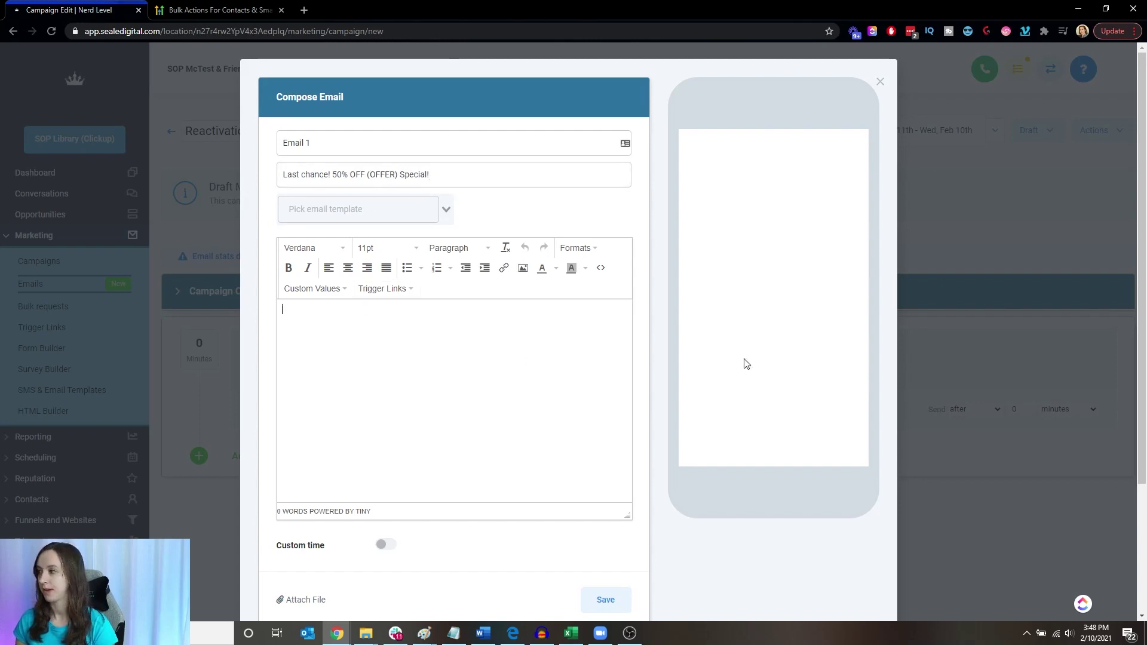
type("Hey")
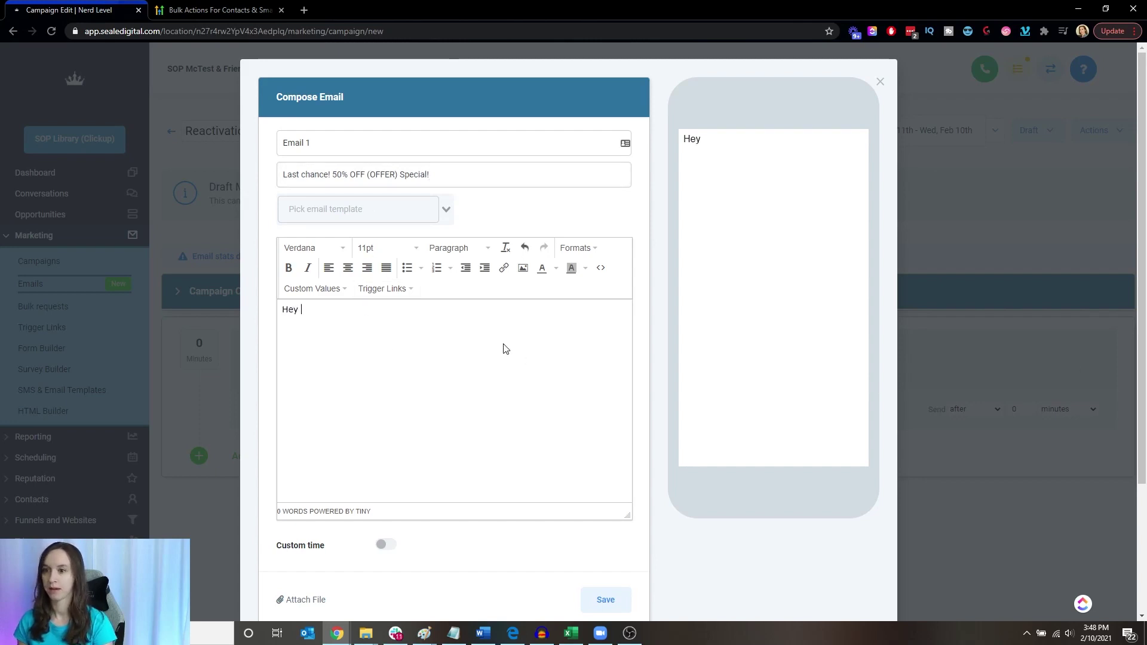
left_click(322, 289)
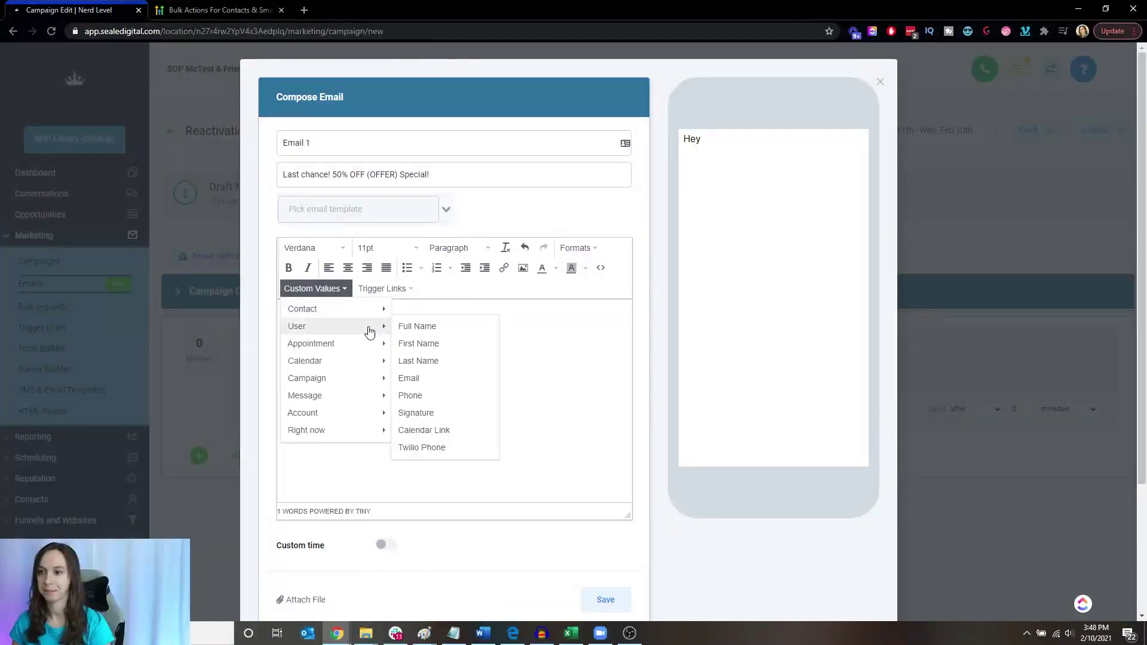
mouse_move(370, 309)
left_click(428, 325)
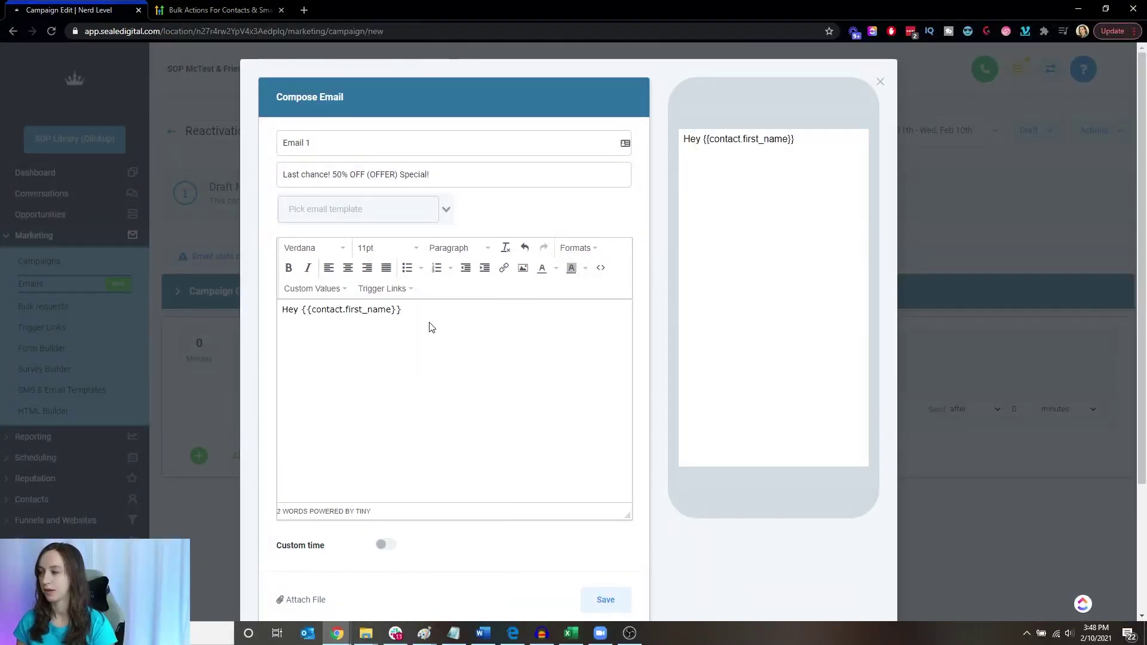
type(",")
key("Return")
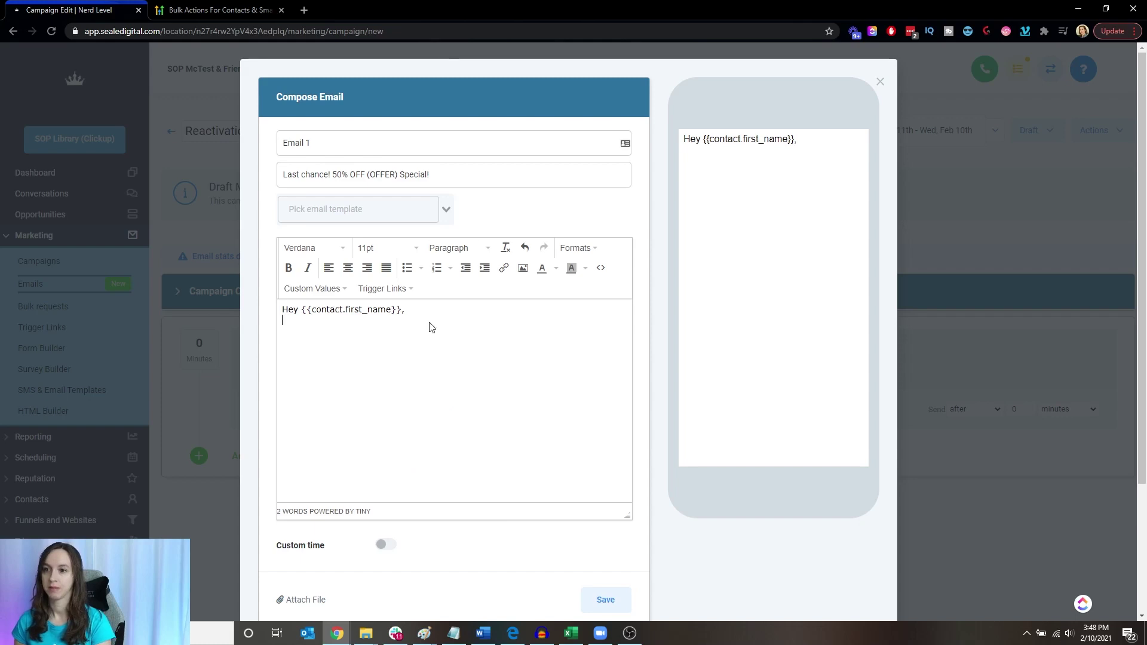
Write the opening paragraph about the crazy one-time (OFFER) deal never being offered again
type("It's true, ")
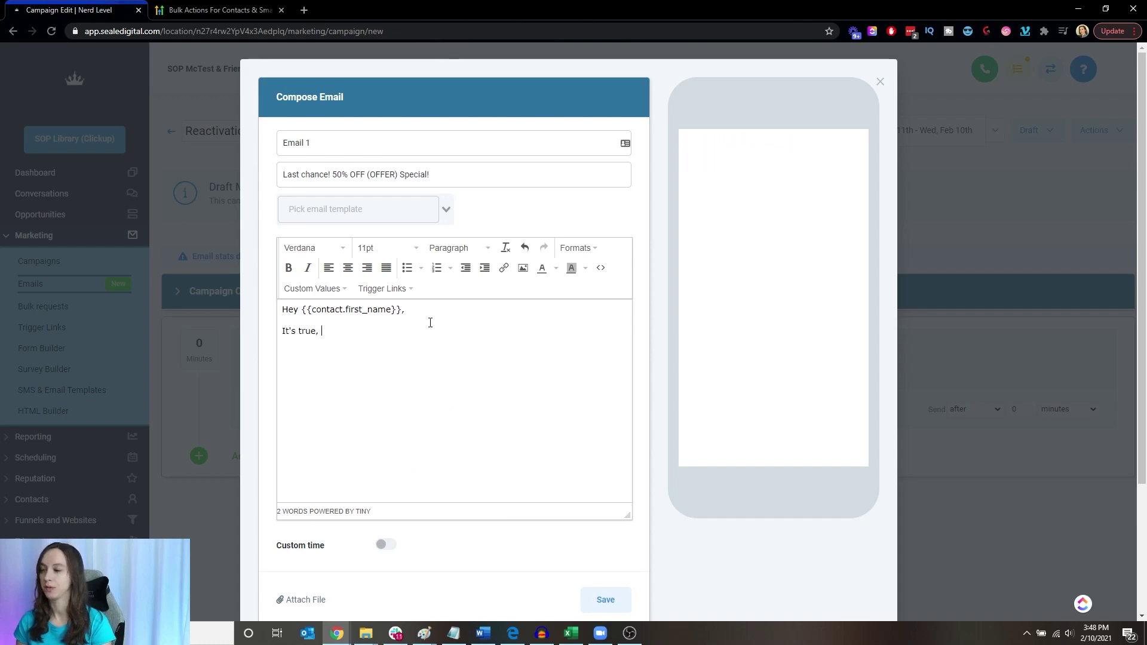
type("we are runni")
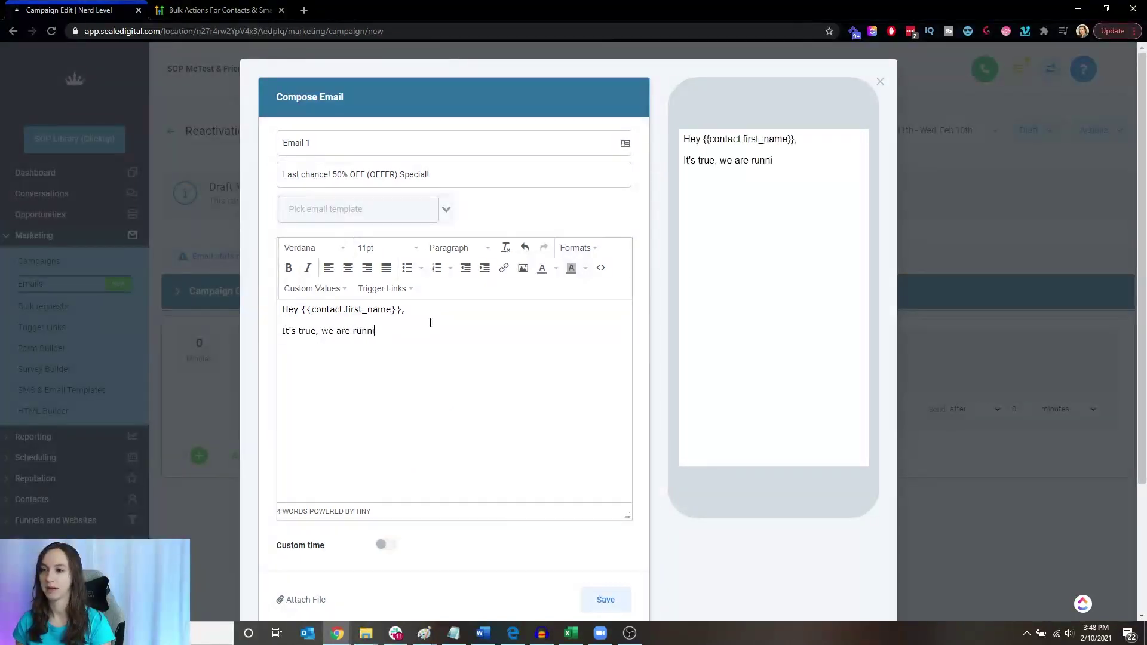
type("ng a crazy one t")
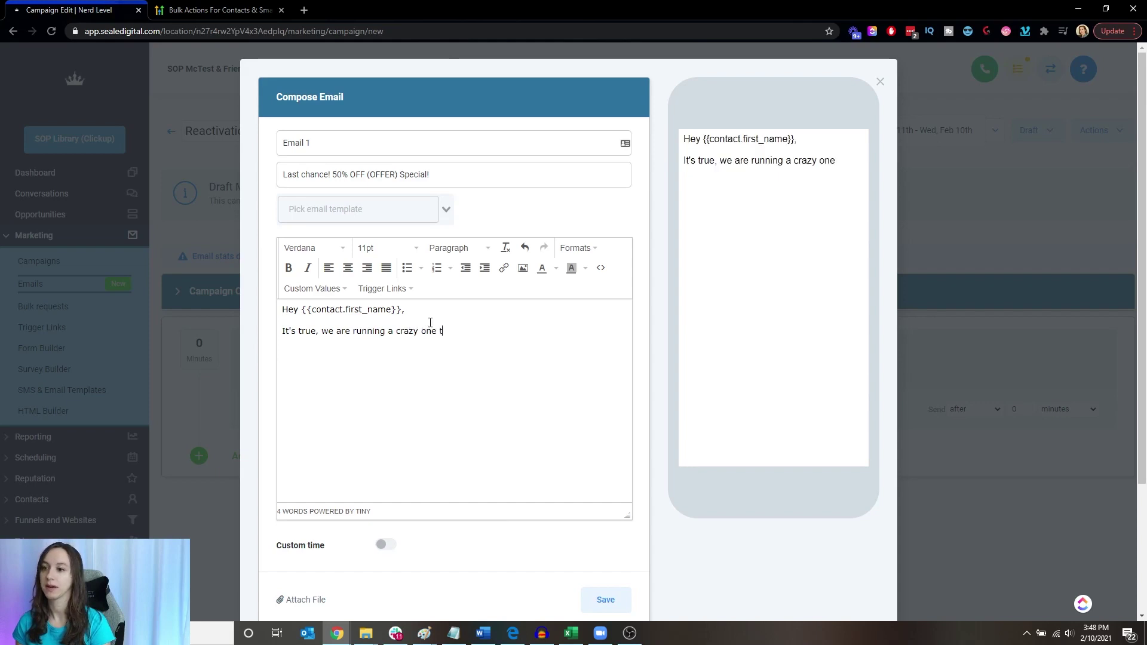
type("ime offer ")
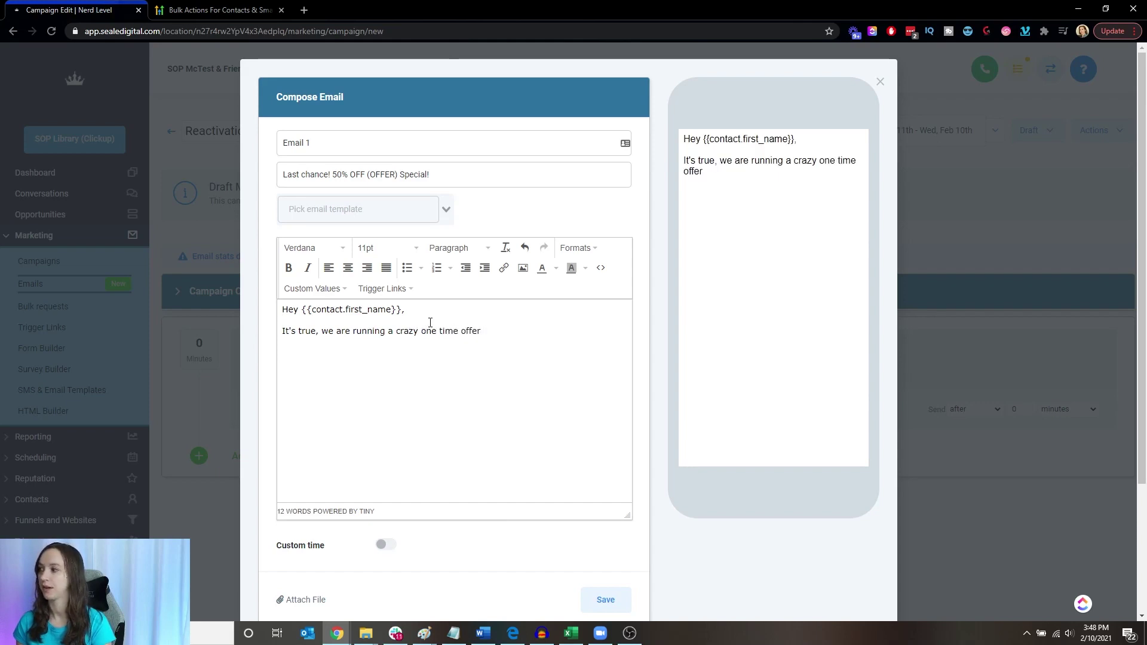
type("on (OFFER)!")
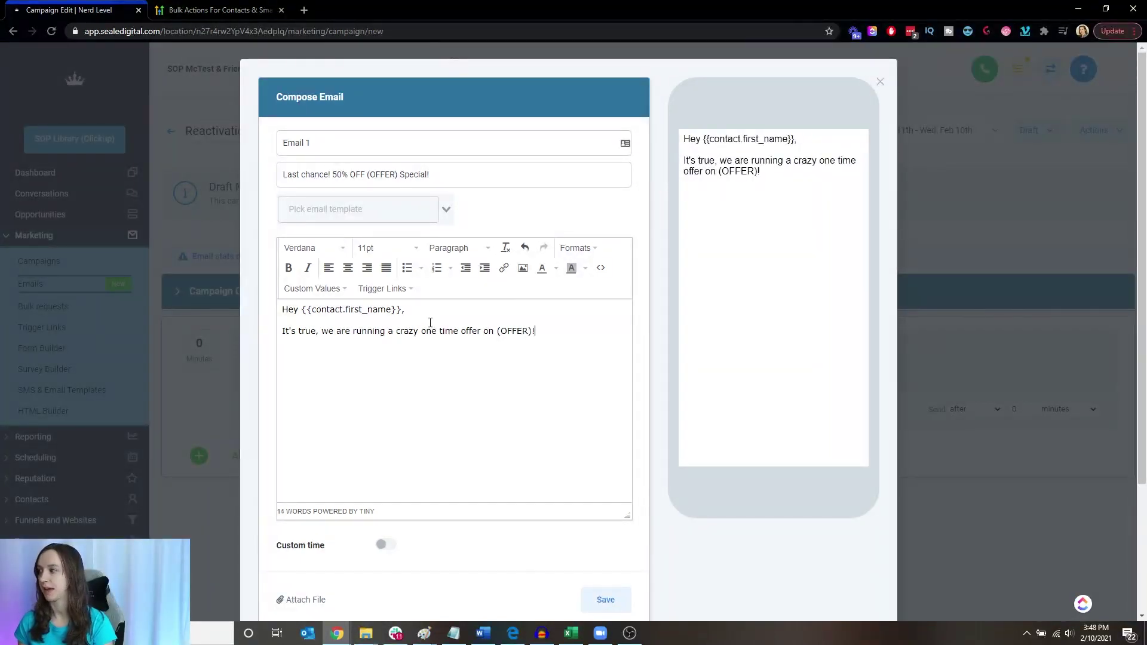
type(" This ")
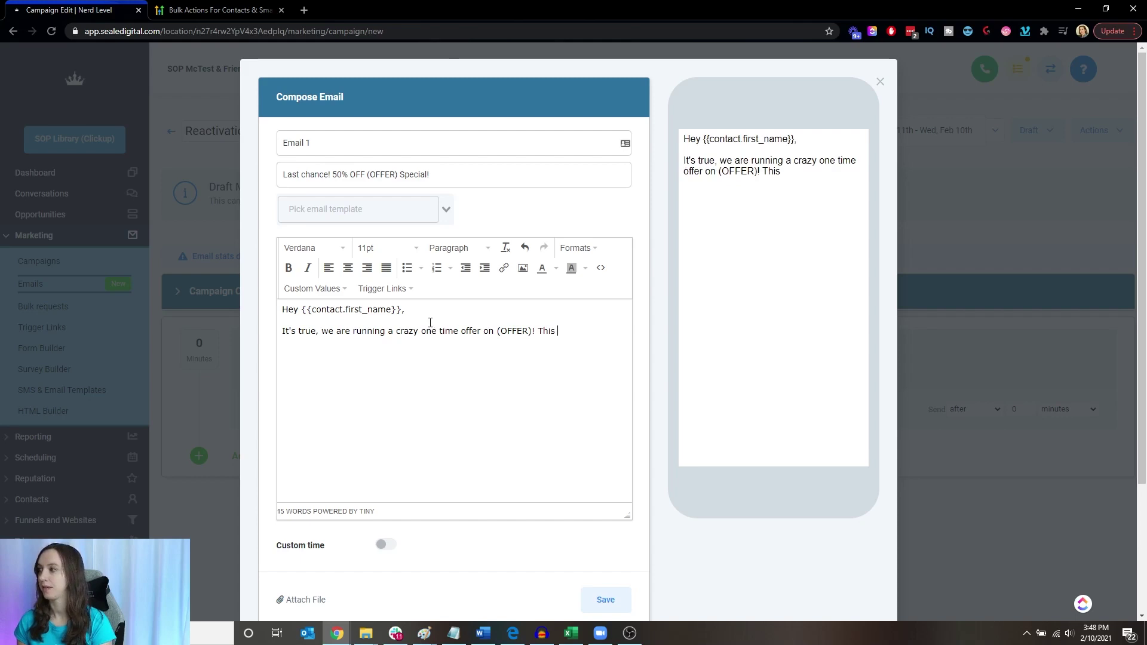
type("deal is the best")
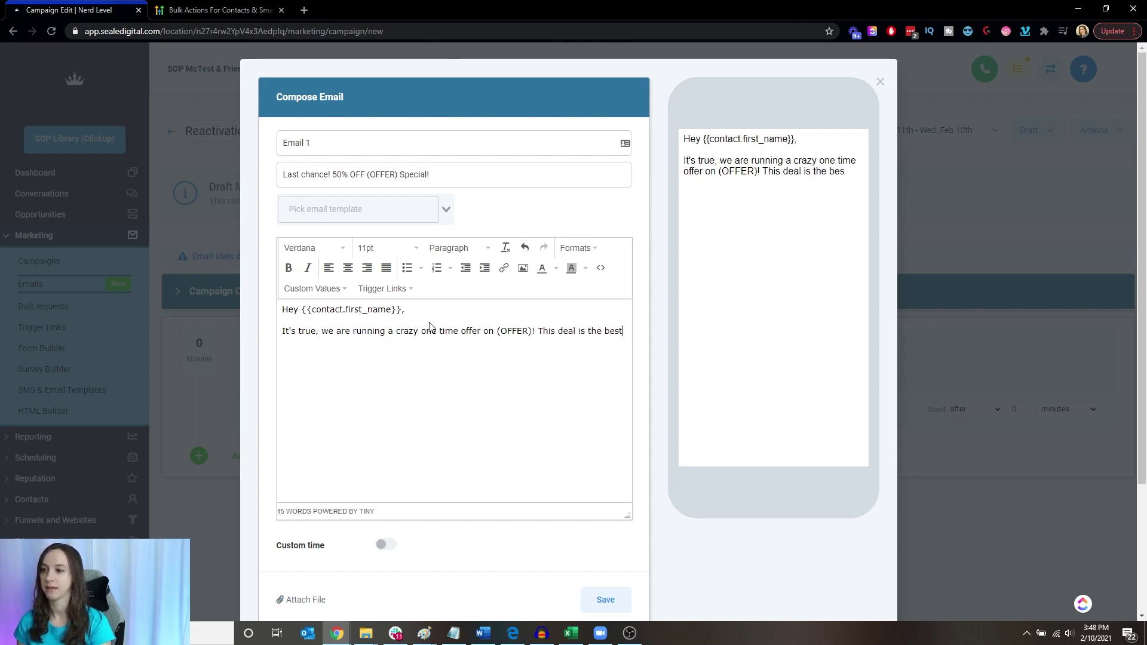
type(" we ahve")
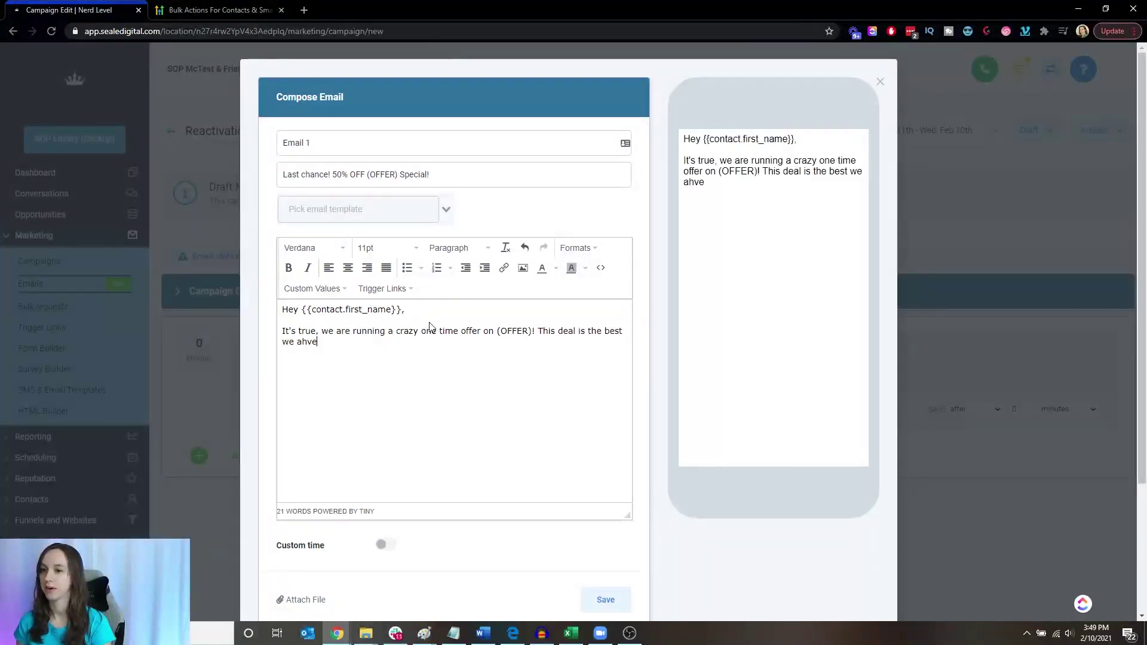
key("BackSpace")
key("BackSpace")
key("BackSpace")
key("BackSpace")
type("have ever had, and we ")
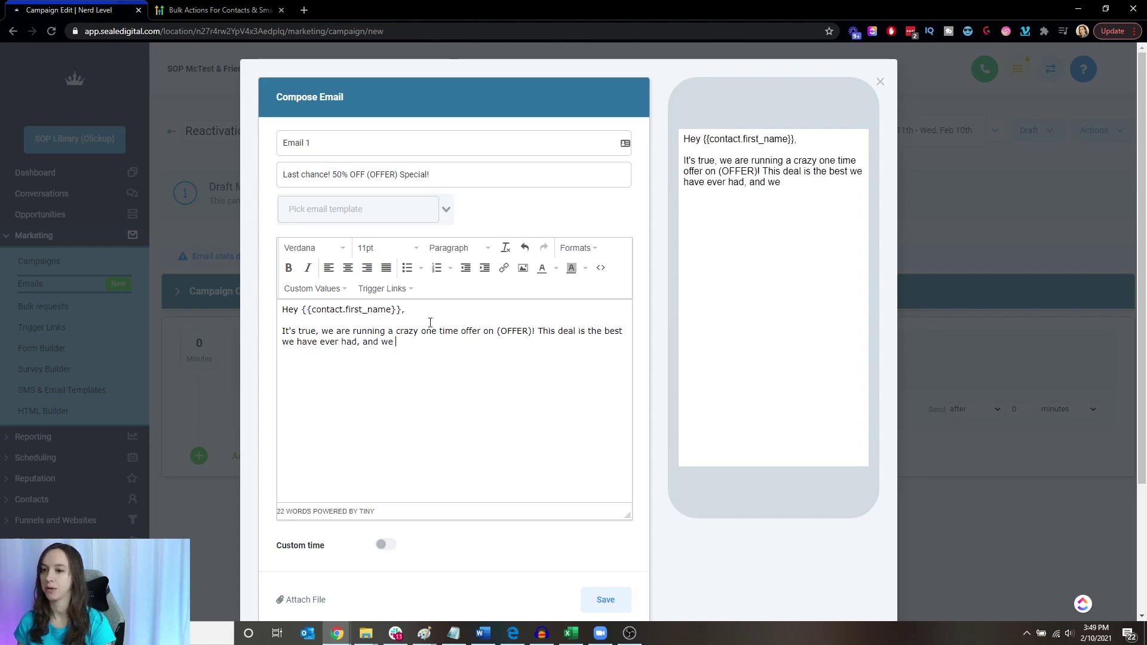
type("won't n")
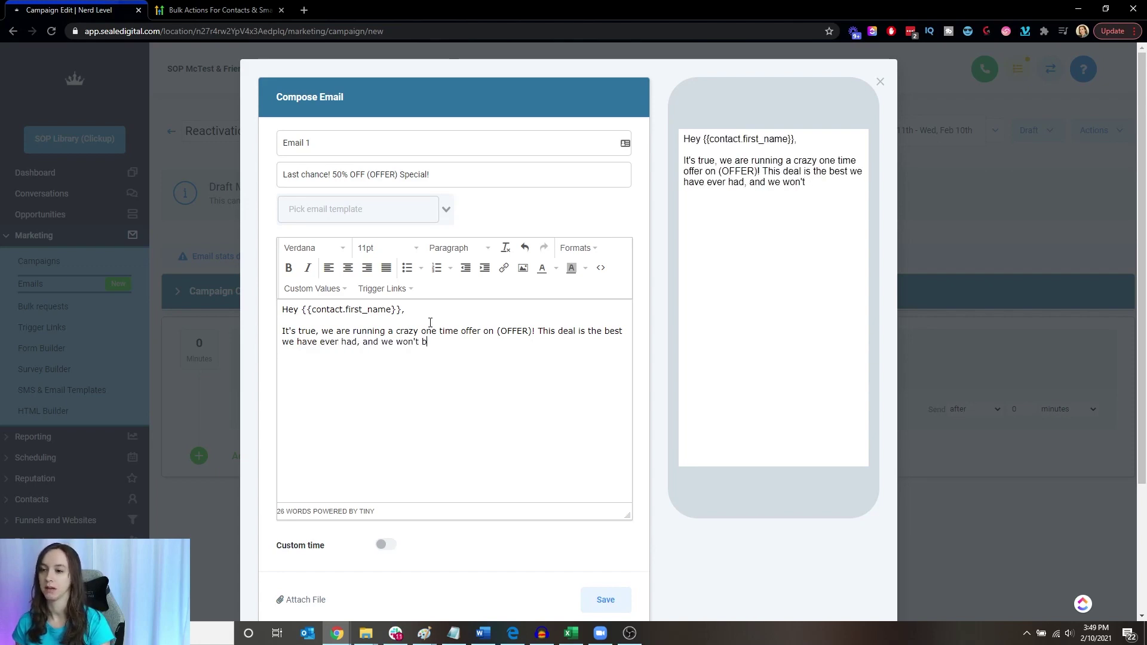
type("e offering this ev")
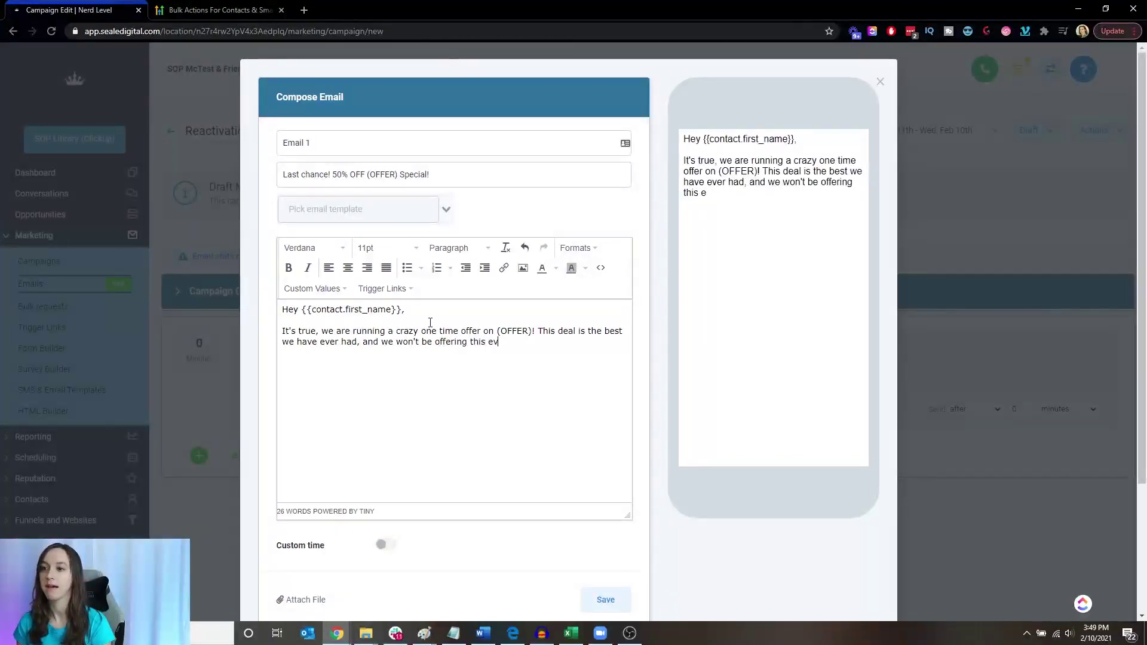
type("er again.")
key("Return")
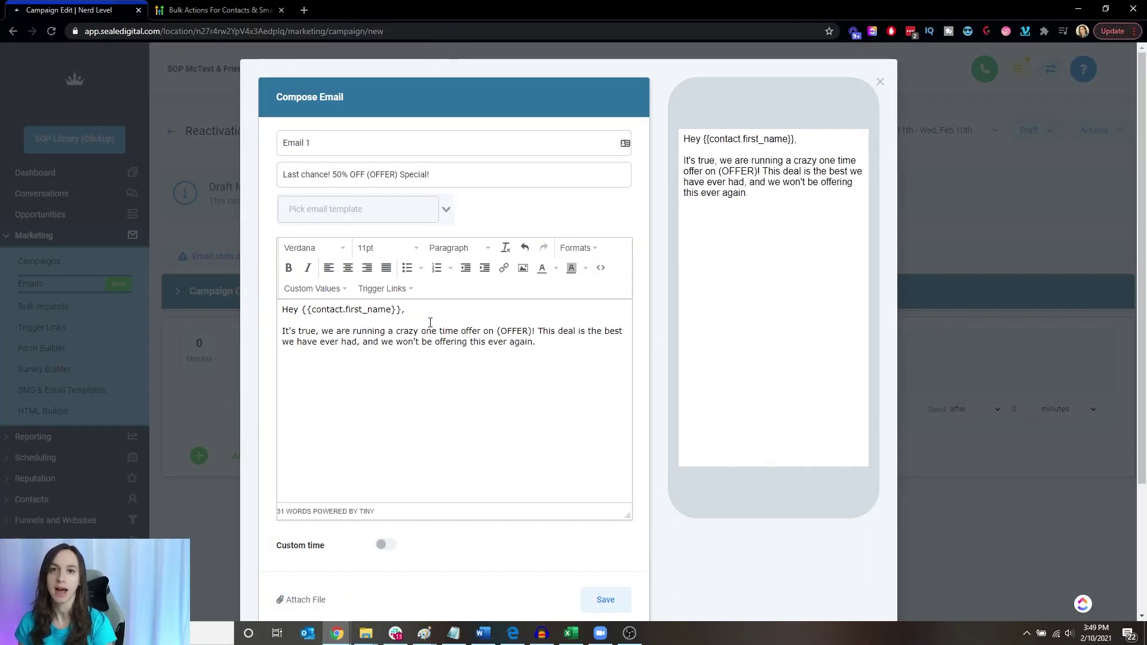
key("Return")
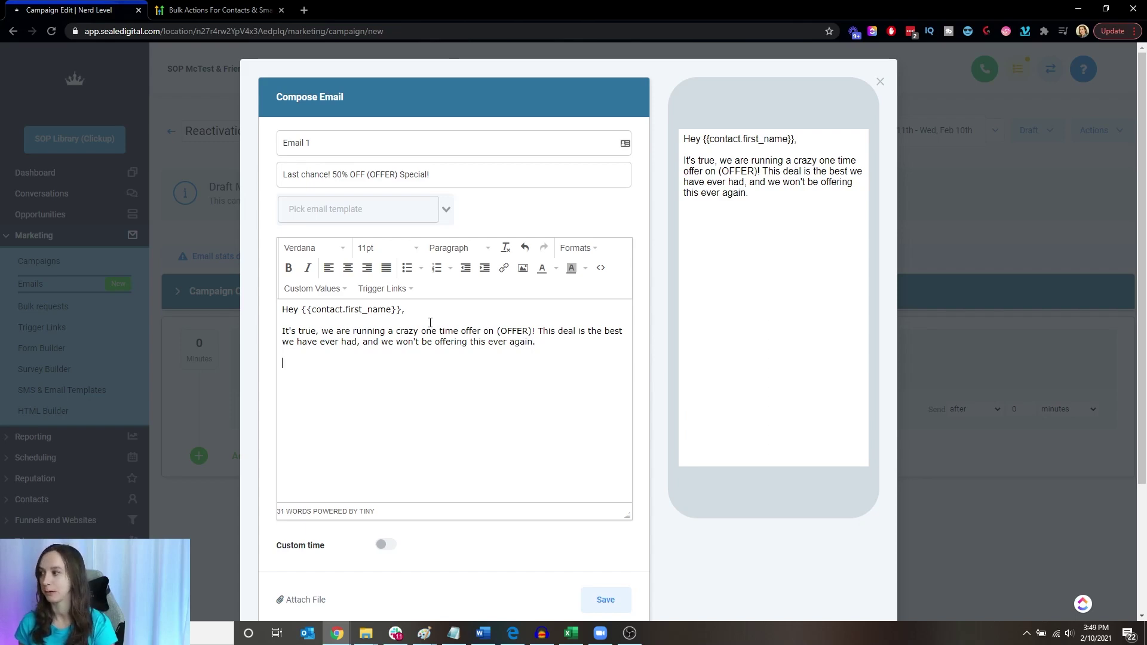
Add the paragraph on women spending over $10,000 and 72 days shaving, ending 'NEVER have to shave again!'
type("The")
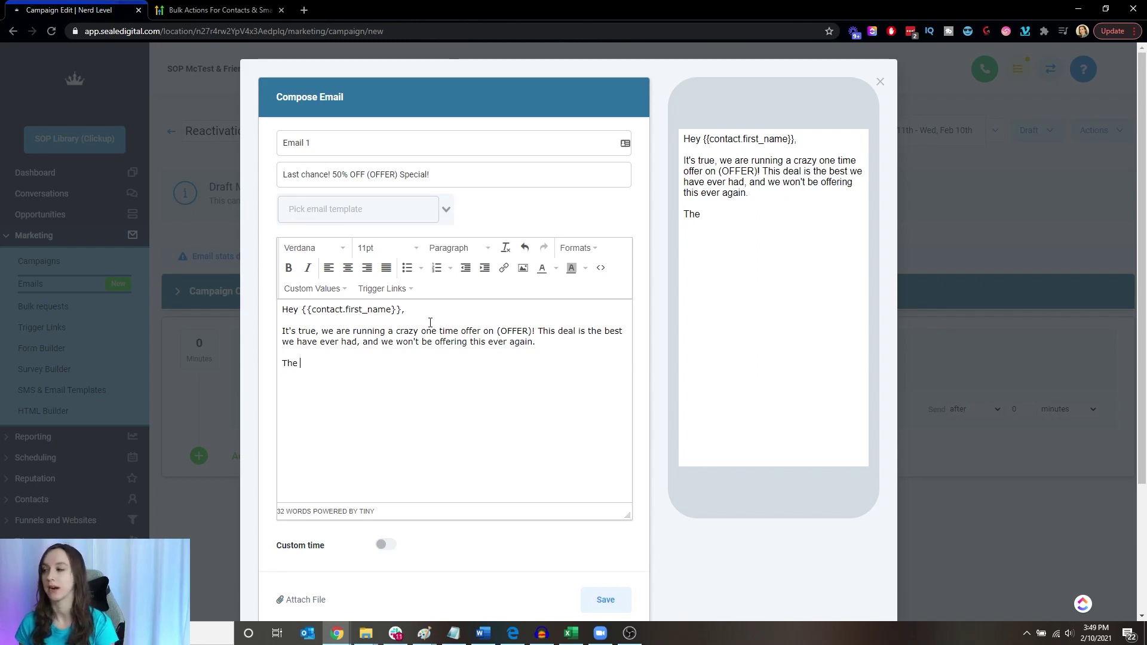
type("a")
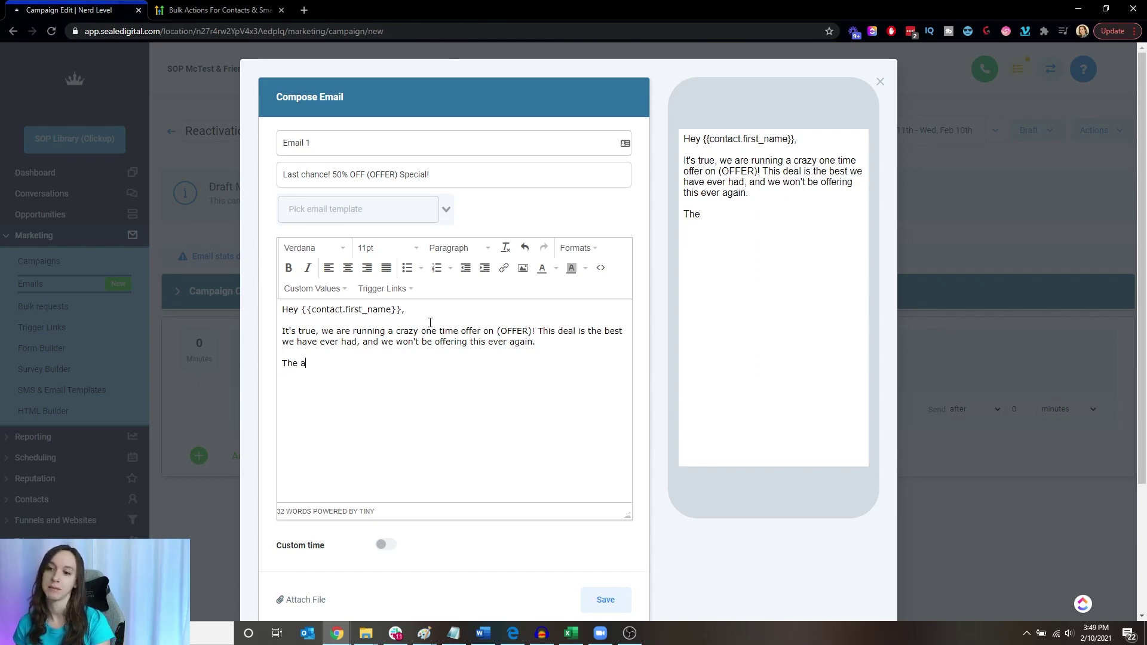
type("verage woman spend o")
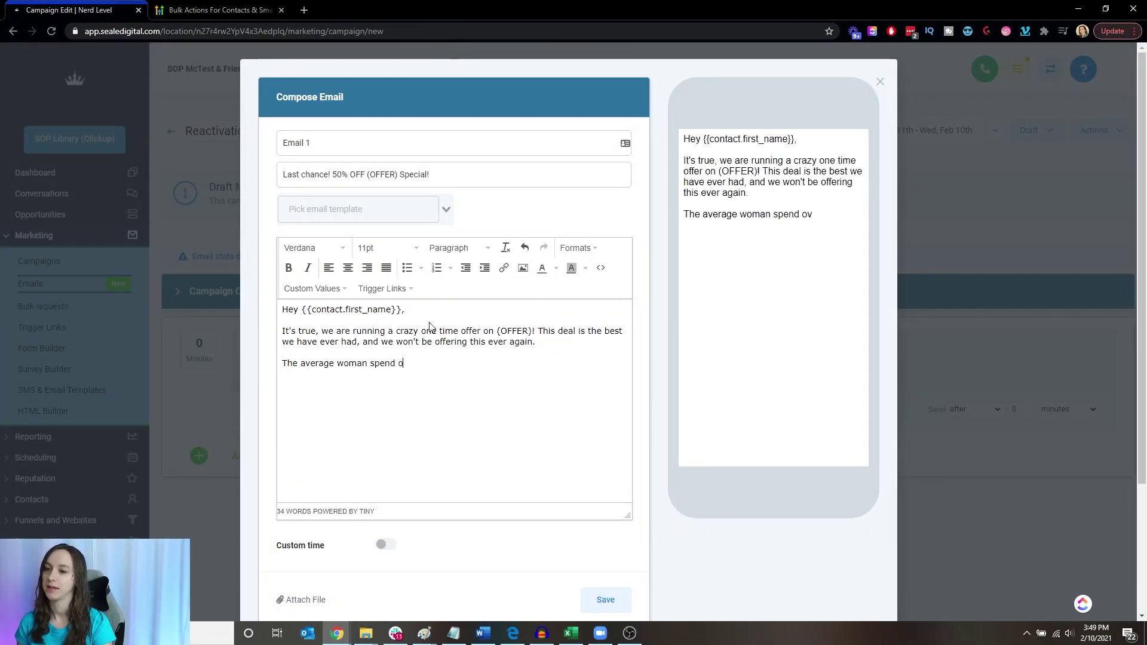
key("BackSpace")
type("s over $10,000")
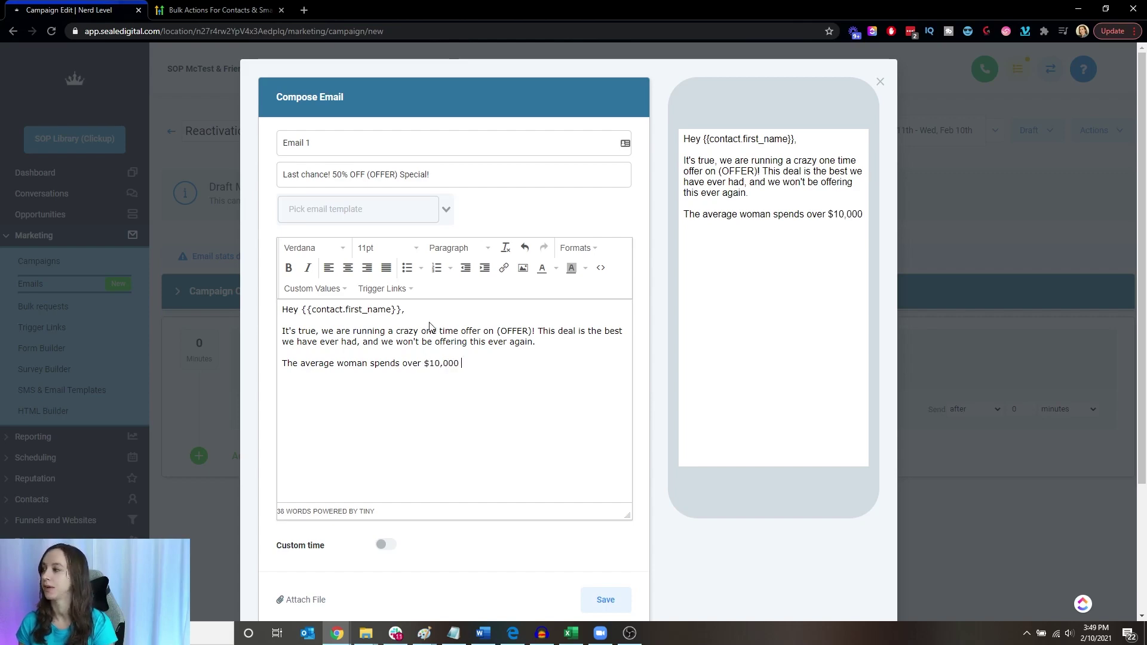
type("and 72 days i")
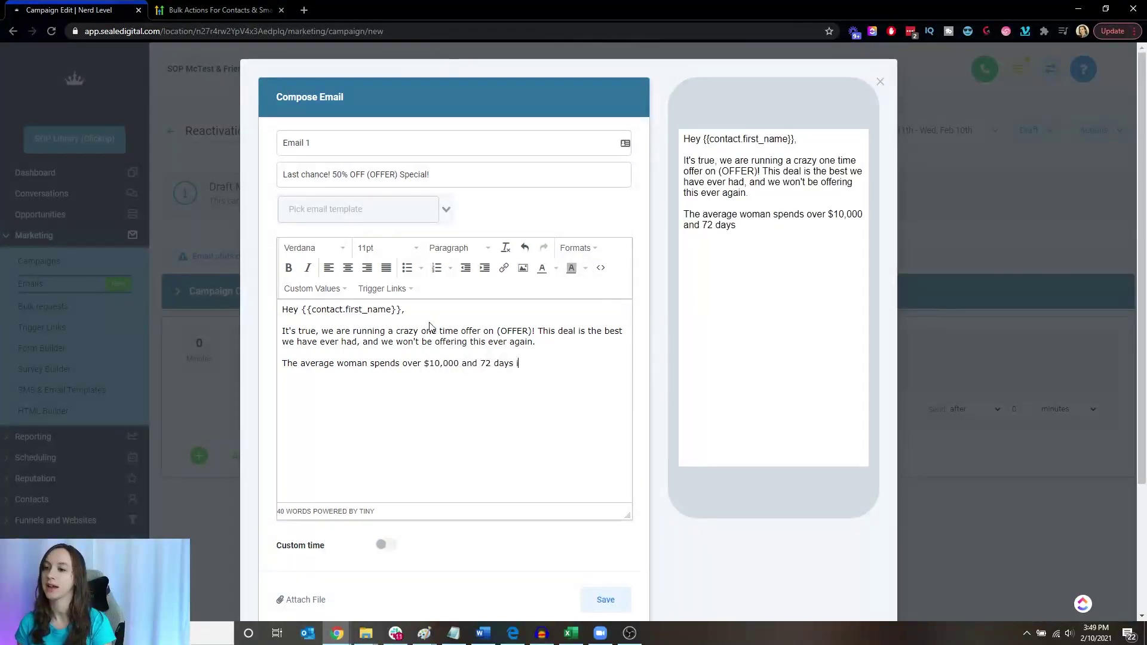
type("n her lifetime on")
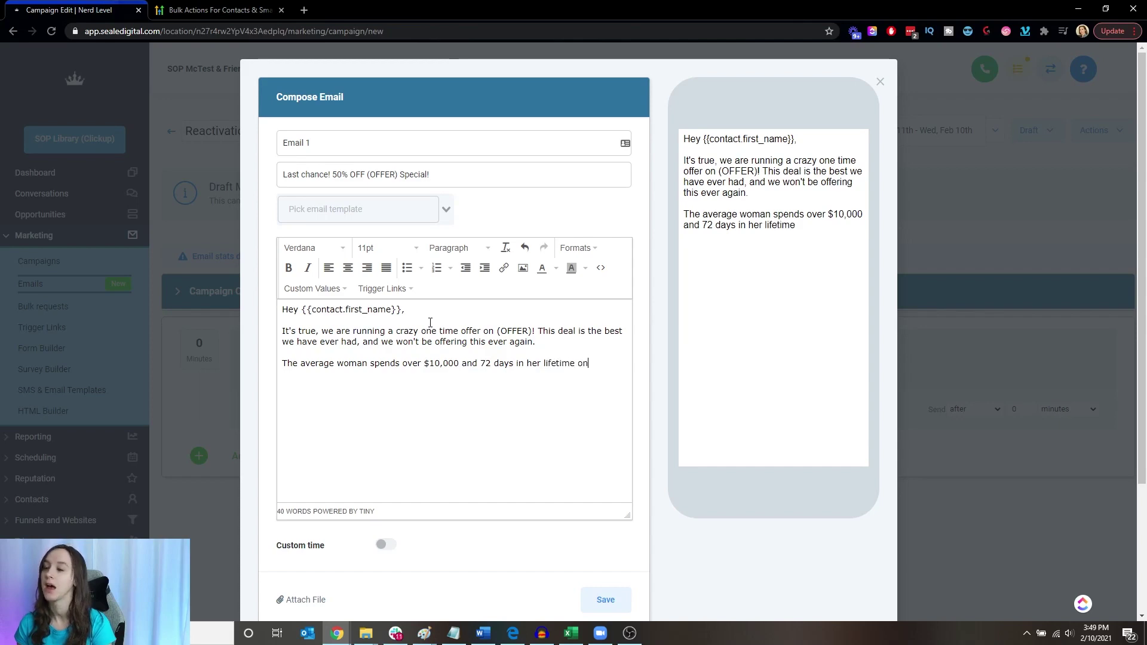
type(" shaving, this")
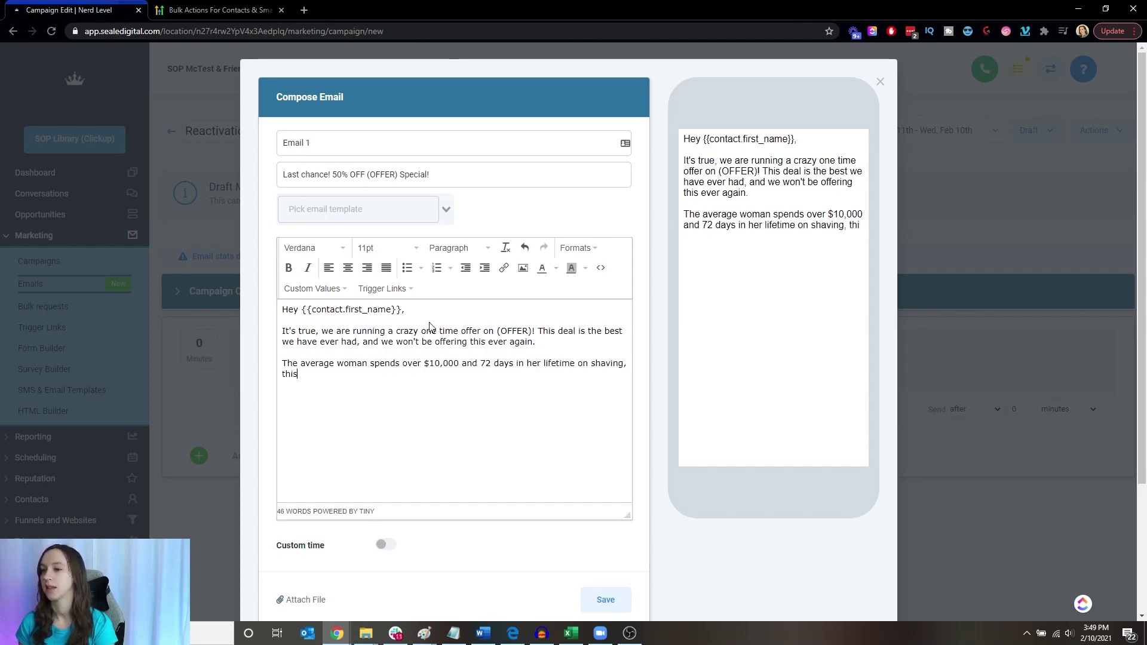
type(" is your chan")
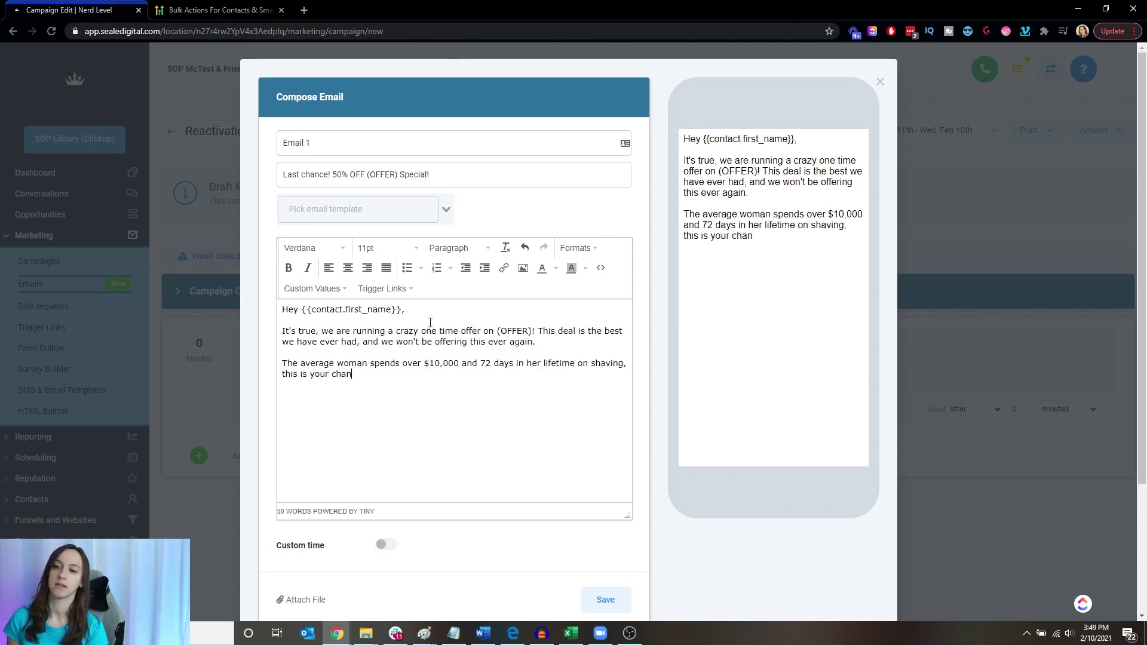
type("ce to NEVER ")
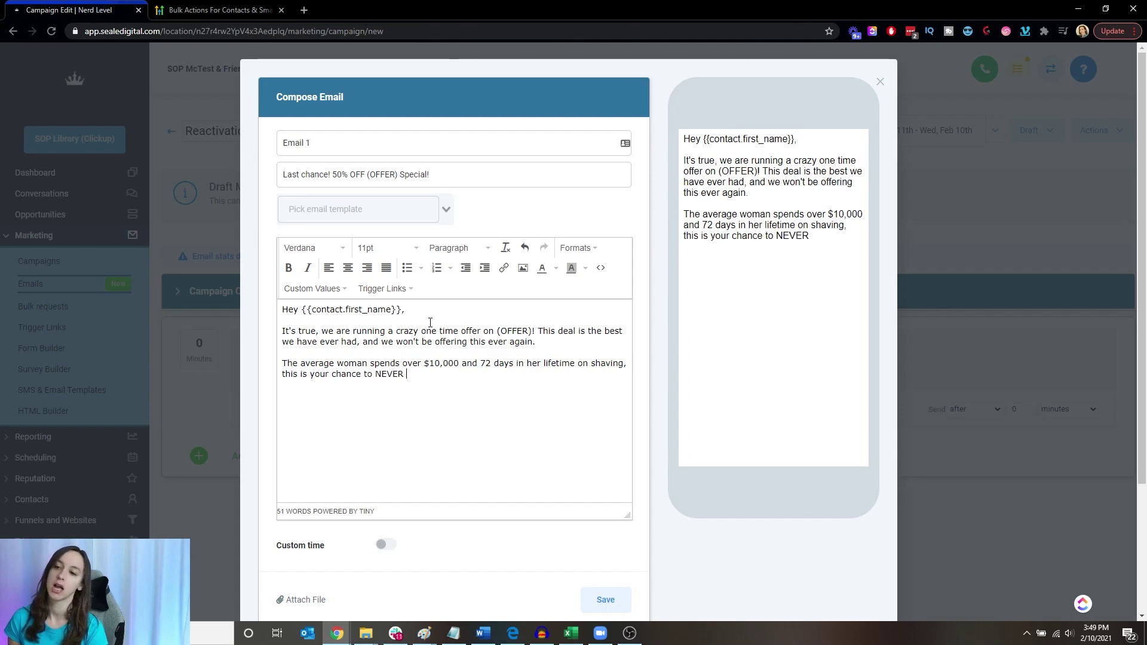
type("have to shave aga")
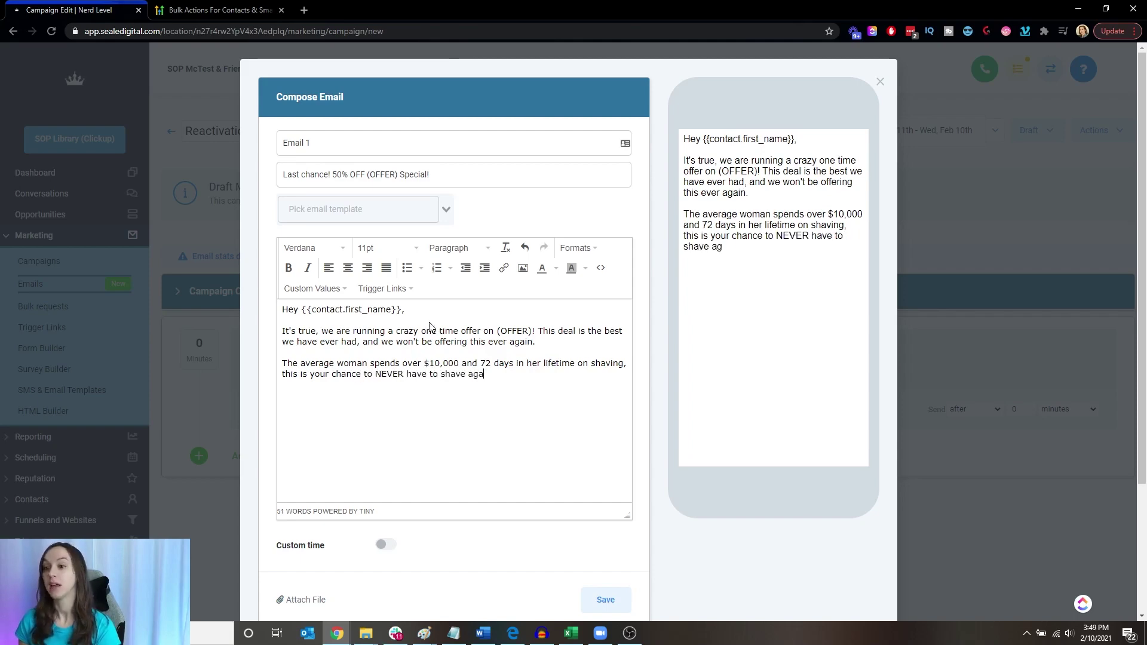
type("in!")
key("Return")
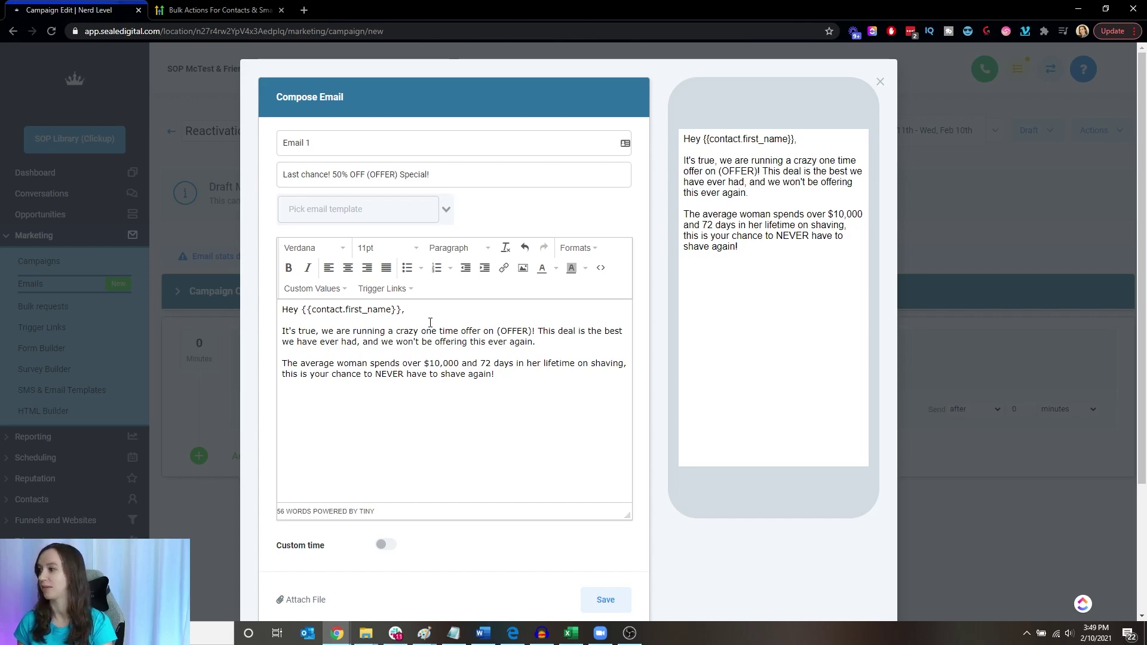
Add the call-to-action: call now to reserve your spot and get a free (BONUS)
type("If you're intereste")
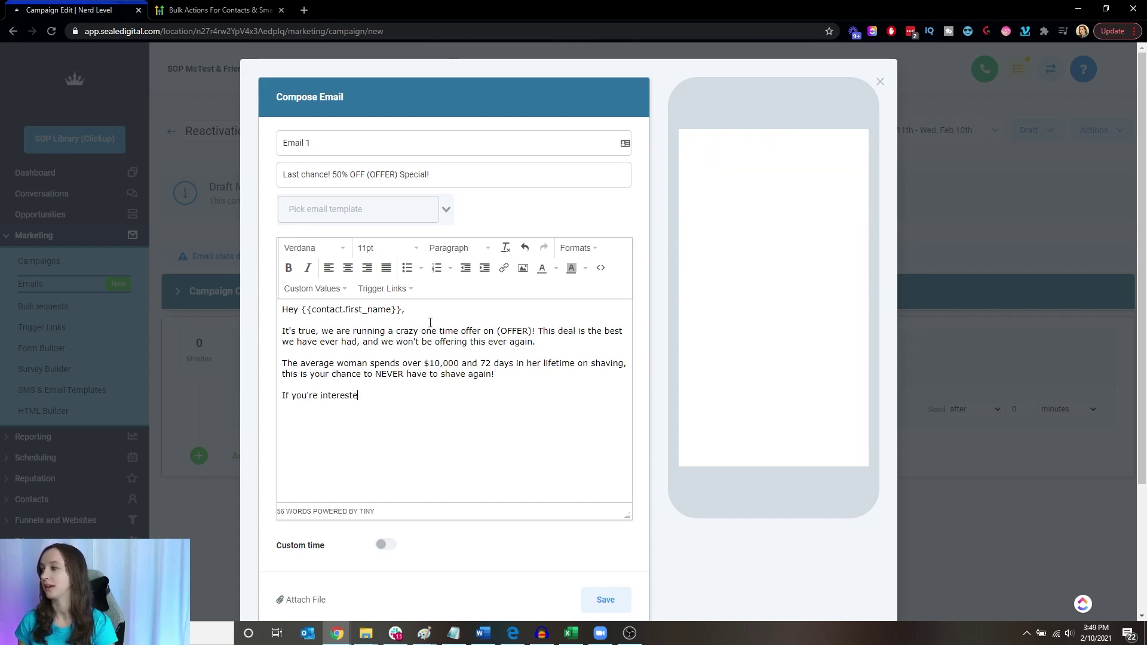
type("d, call us rig")
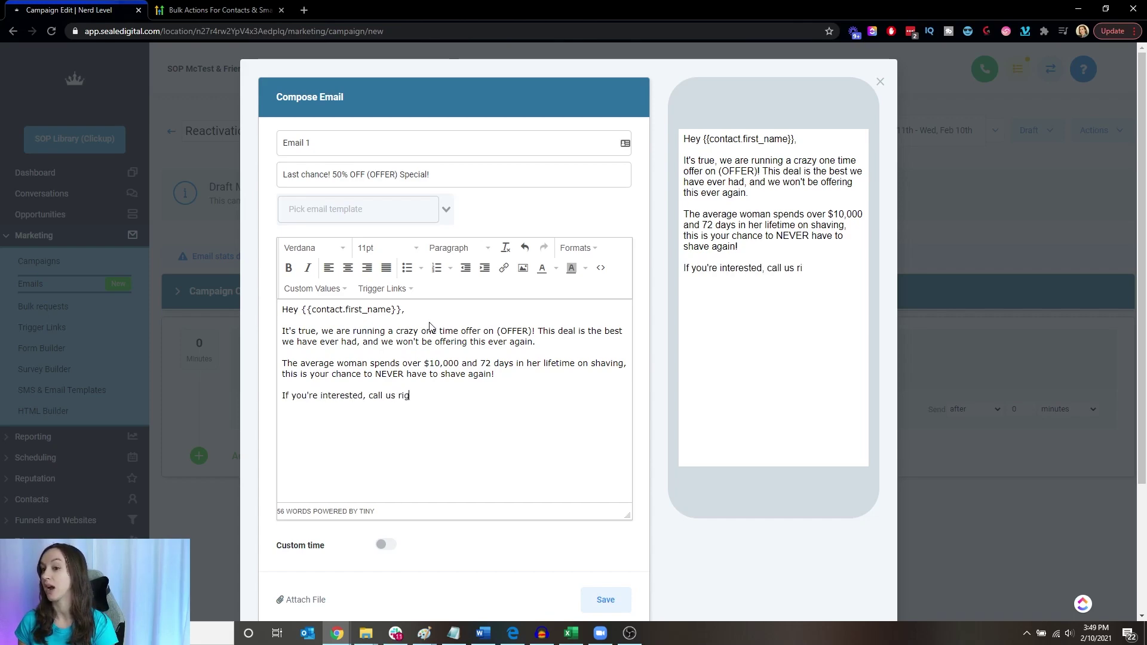
type("ht now and ")
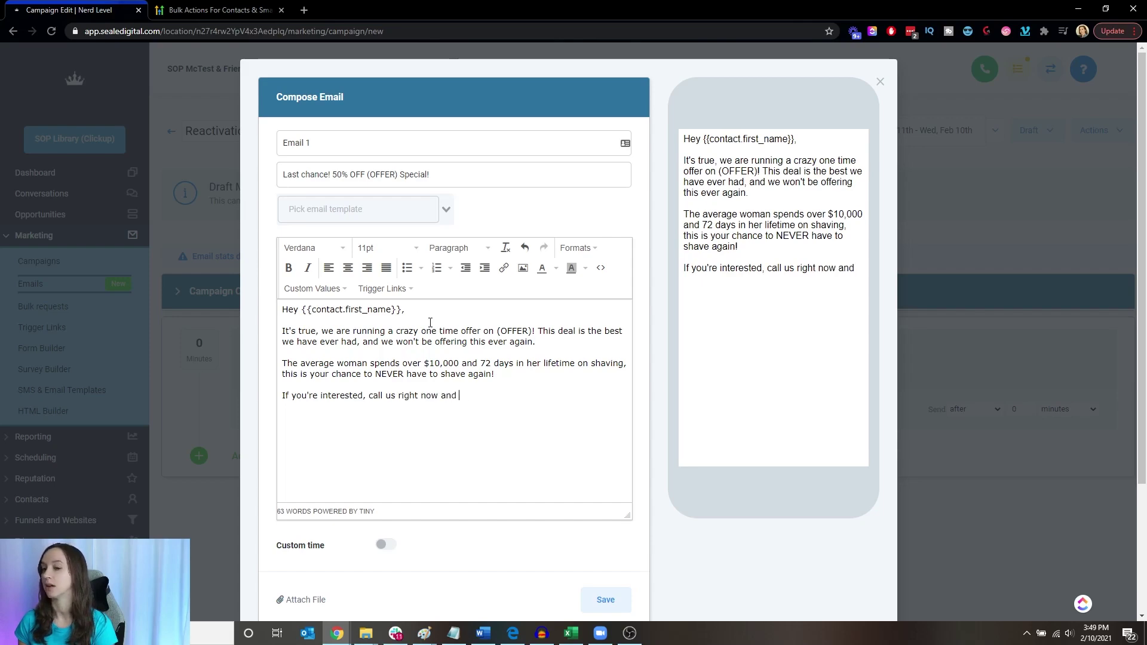
type("we'll reserve you")
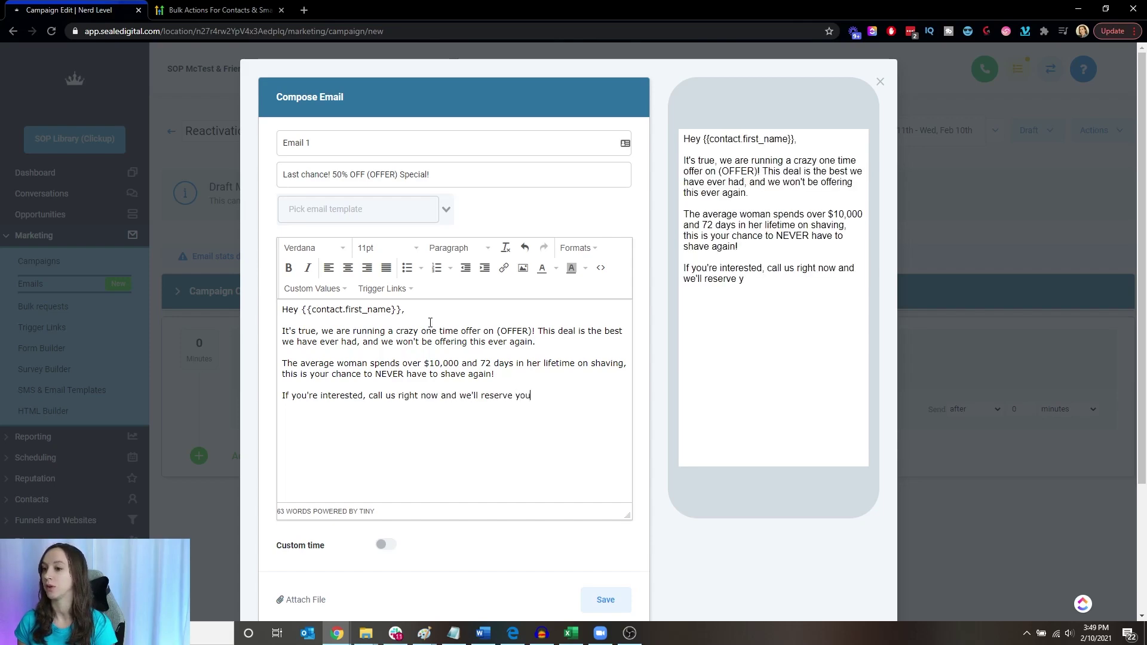
type("r spot, and gi")
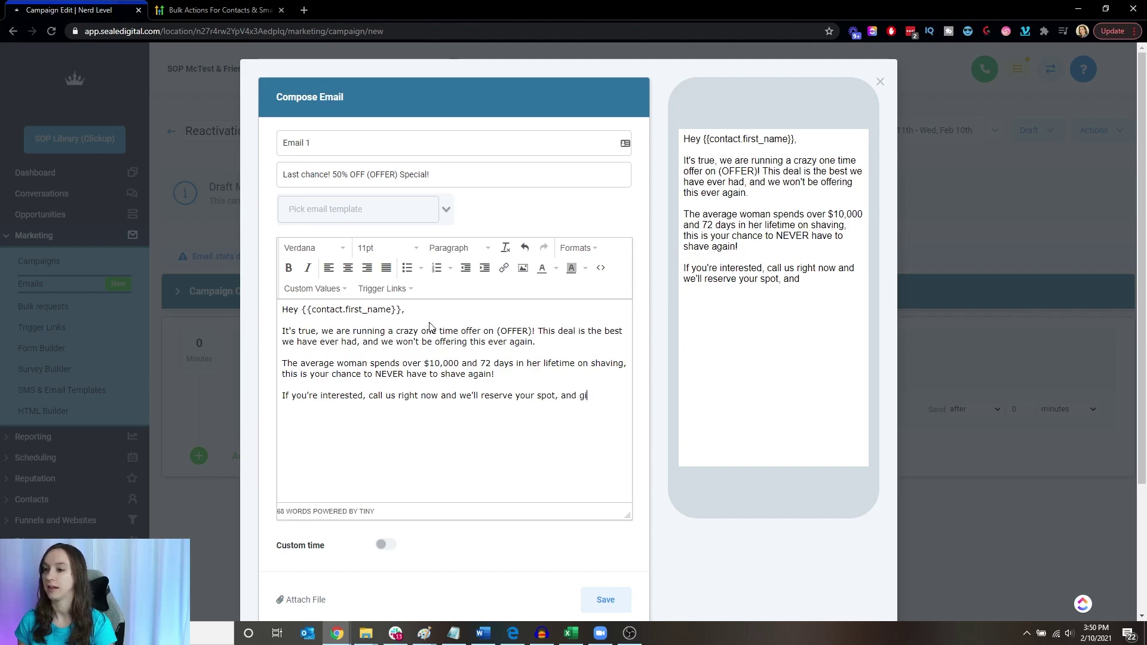
type("ve you a free (B")
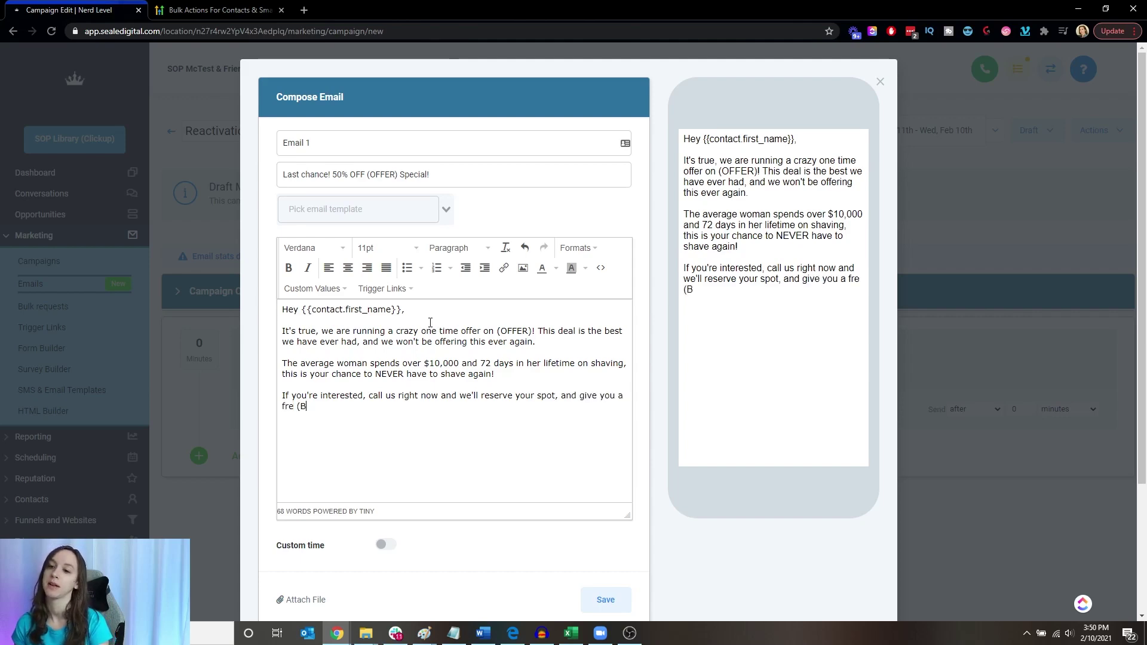
key("BackSpace")
key("BackSpace")
type("e (G")
type("ONUS)!")
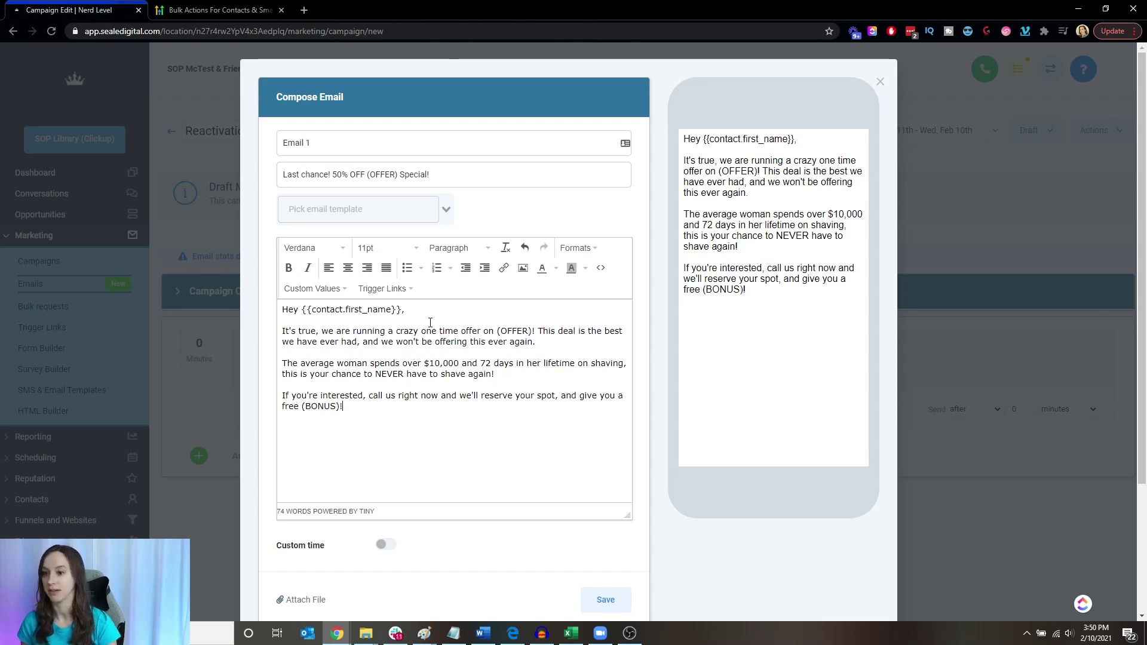
key("Return")
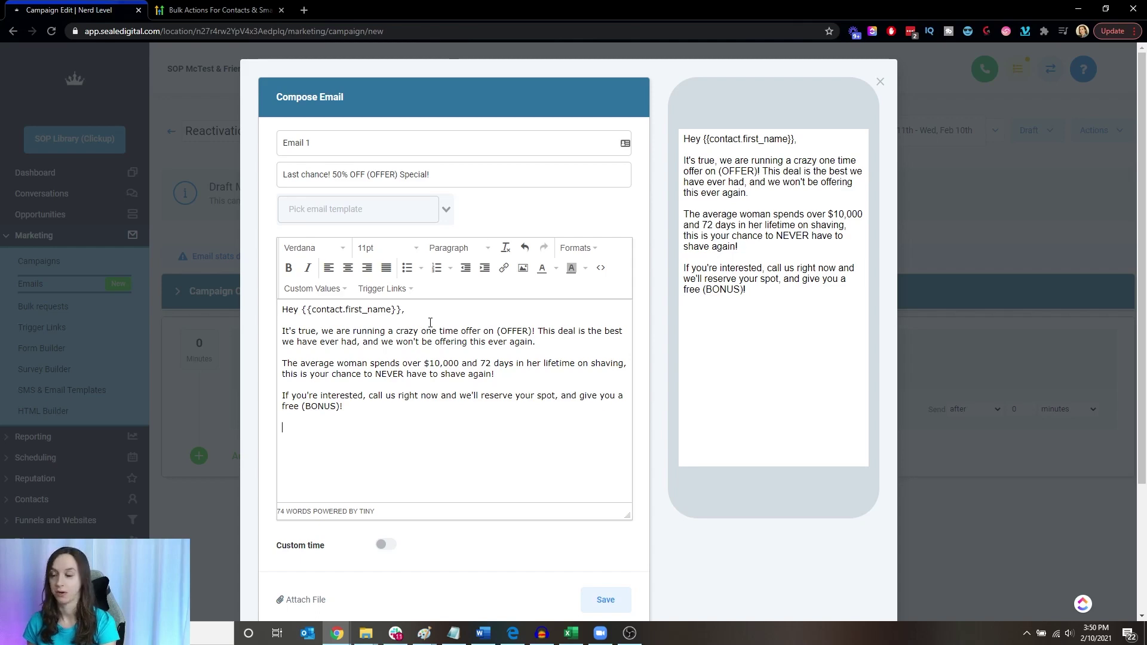
Sign off with 'Thanks,' followed by the account owner's first name merge field
type("Thanks,")
key("Return")
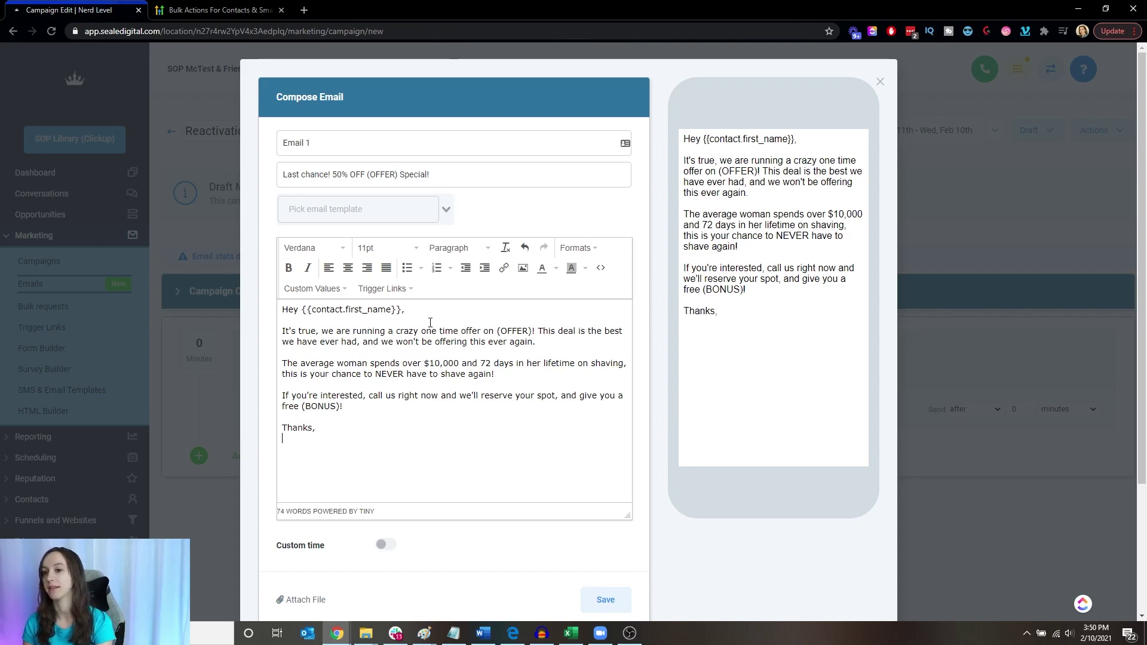
left_click(316, 289)
mouse_move(338, 416)
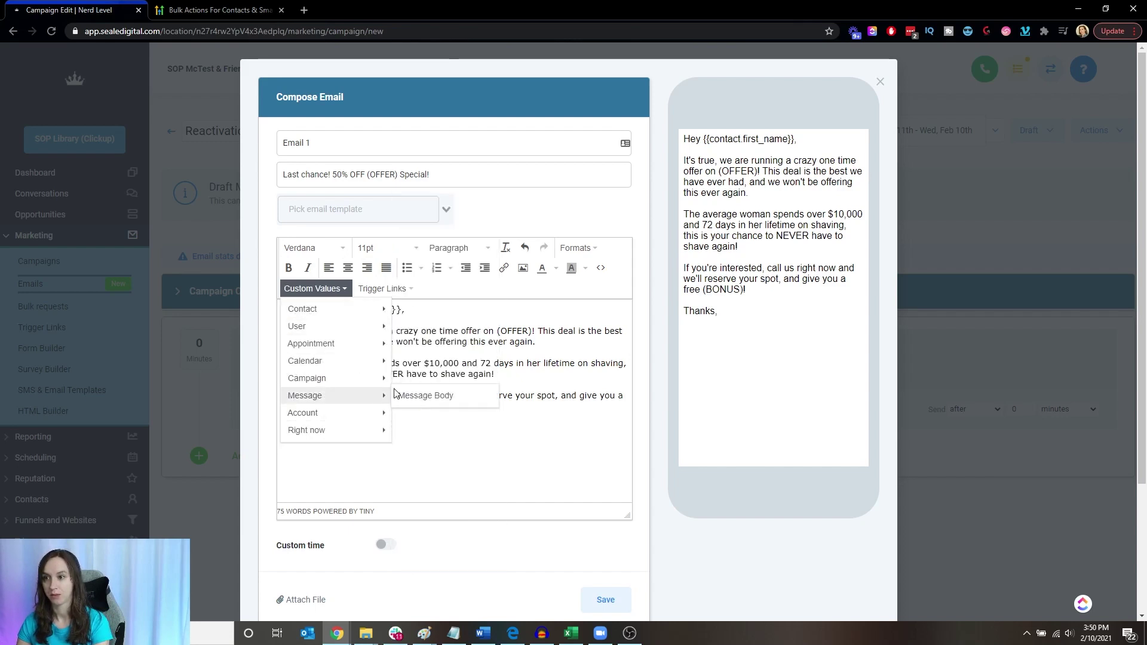
mouse_move(440, 397)
left_click(543, 399)
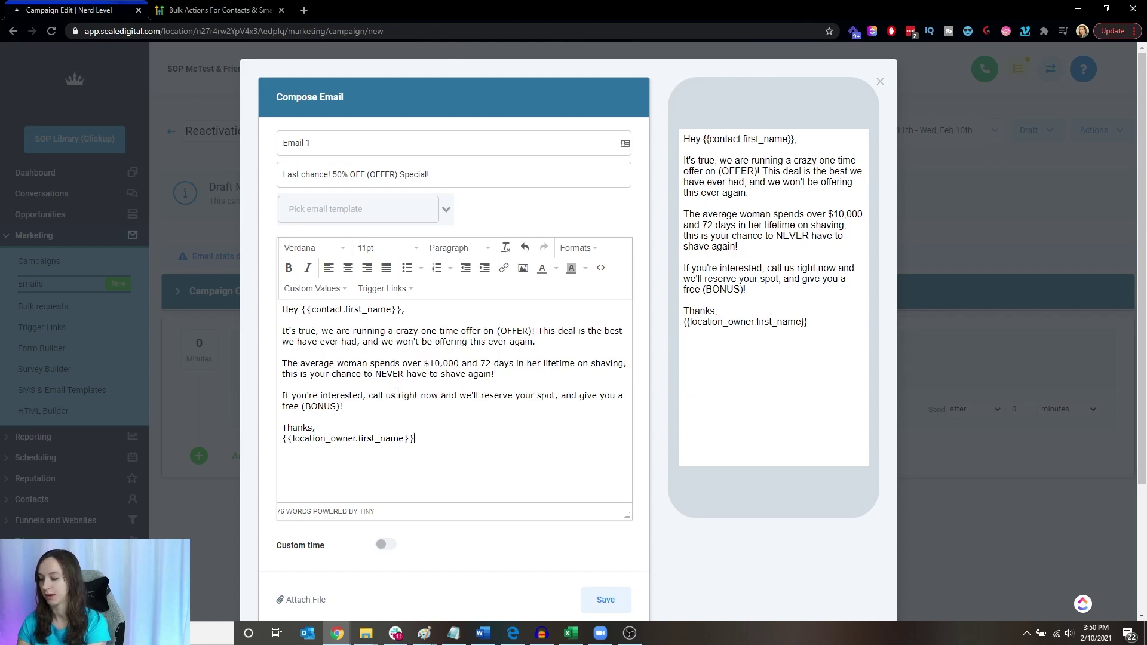
Insert the business name merge field under the owner's name and save Email 1
left_click(302, 290)
mouse_move(327, 310)
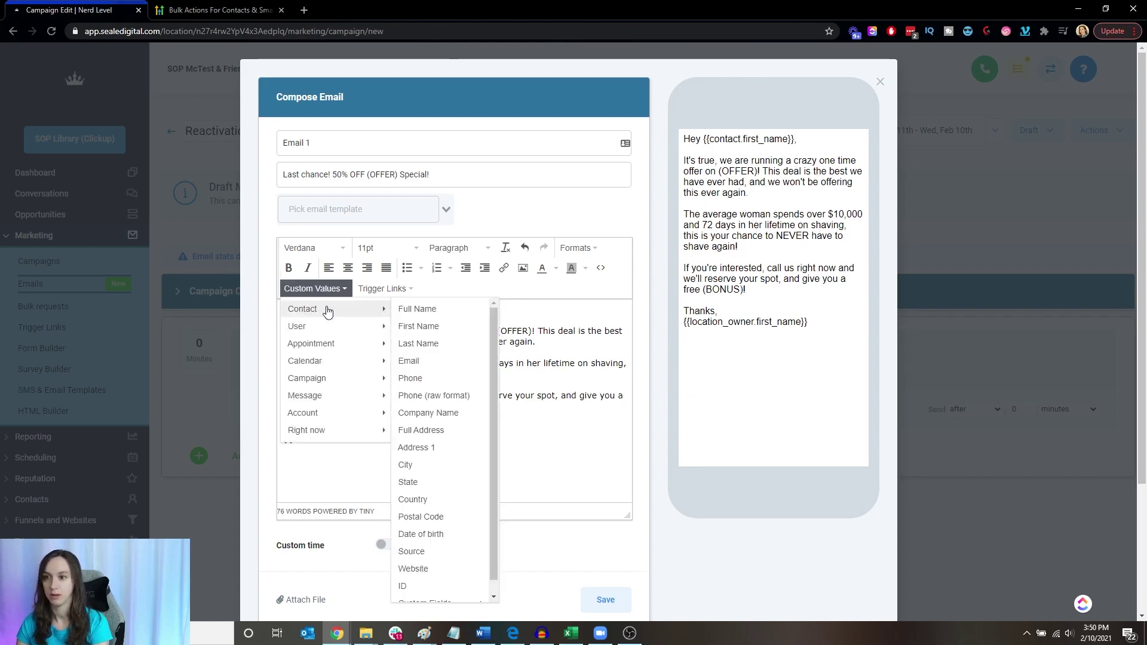
mouse_move(341, 412)
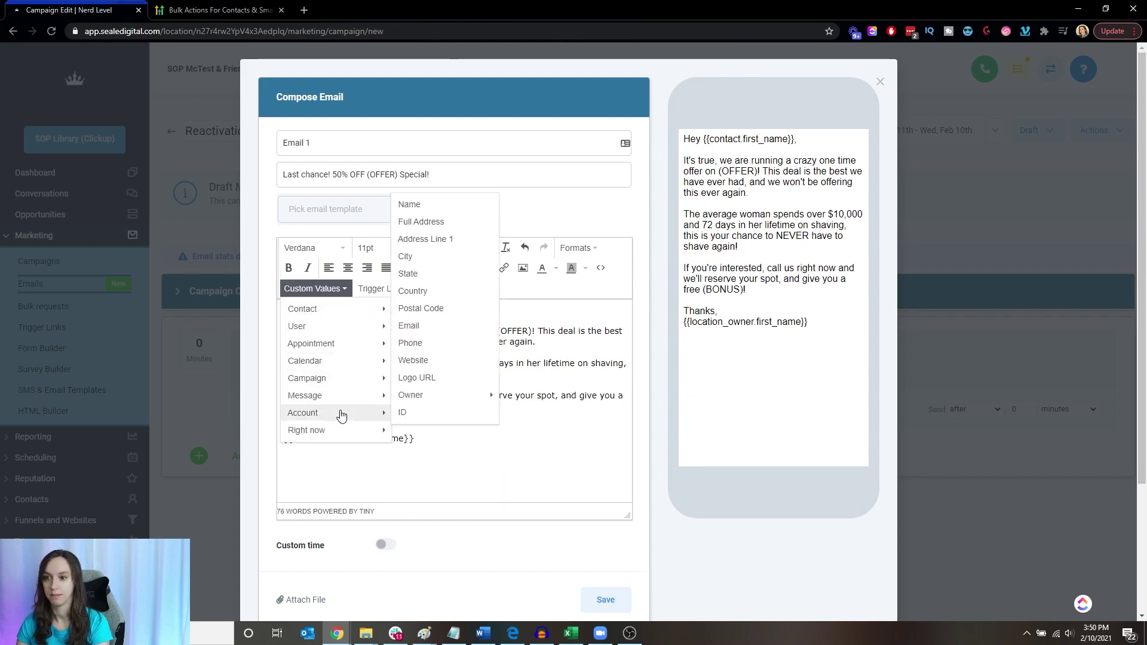
left_click(441, 199)
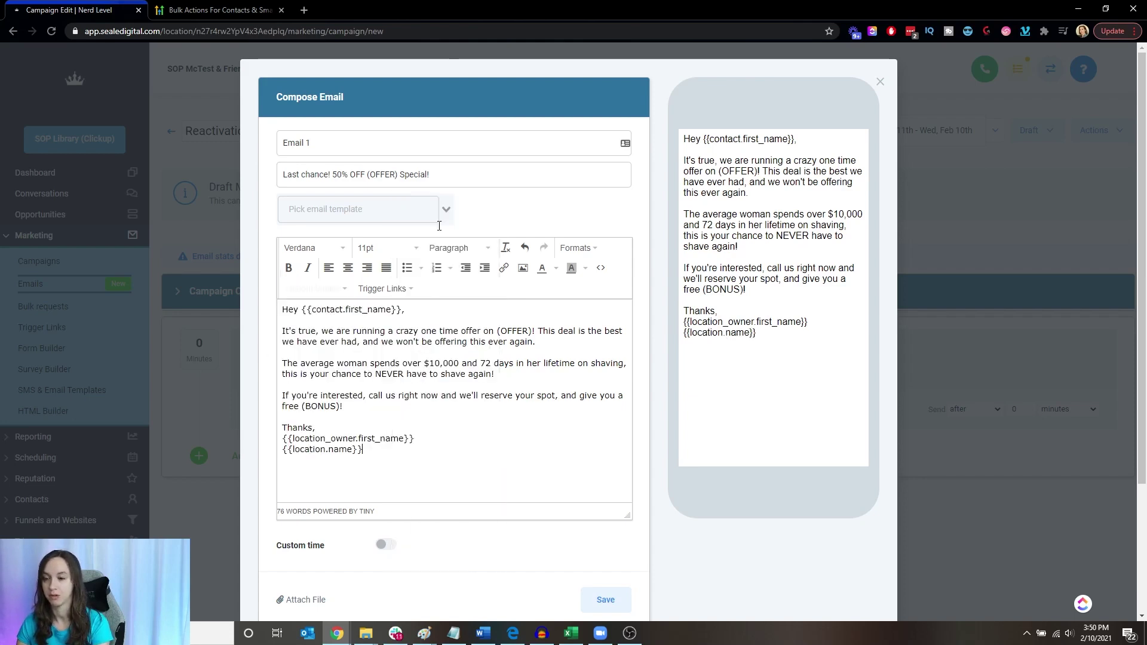
left_click(604, 600)
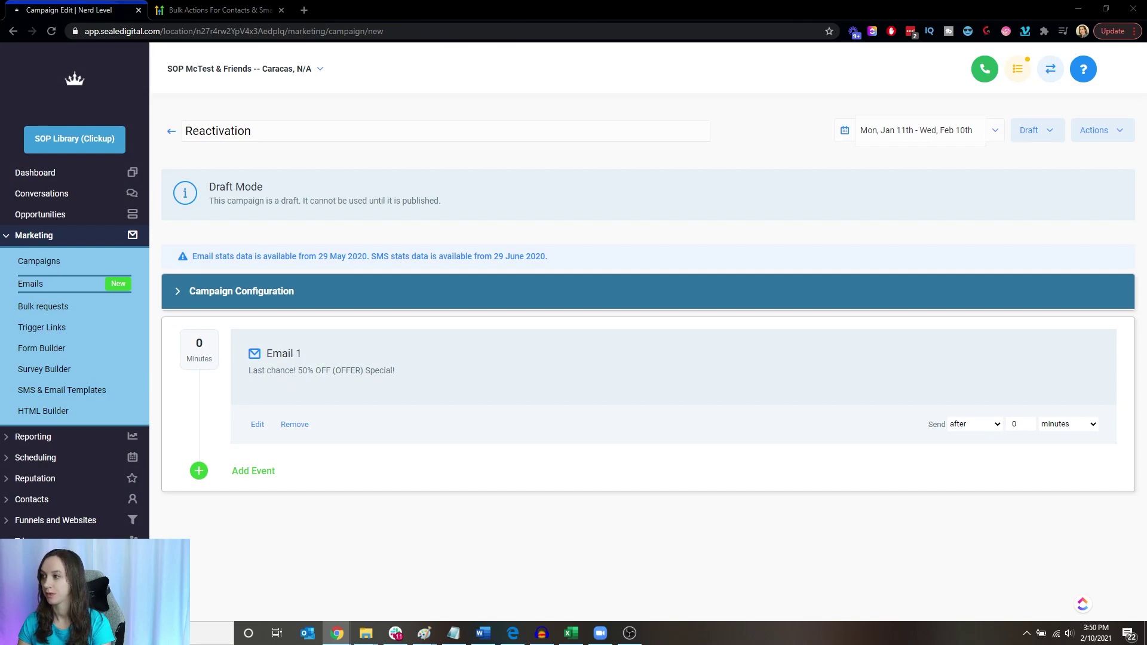
Add an SMS event after Email 1, bringing up the blank SMS 1 form
left_click(251, 470)
left_click(498, 143)
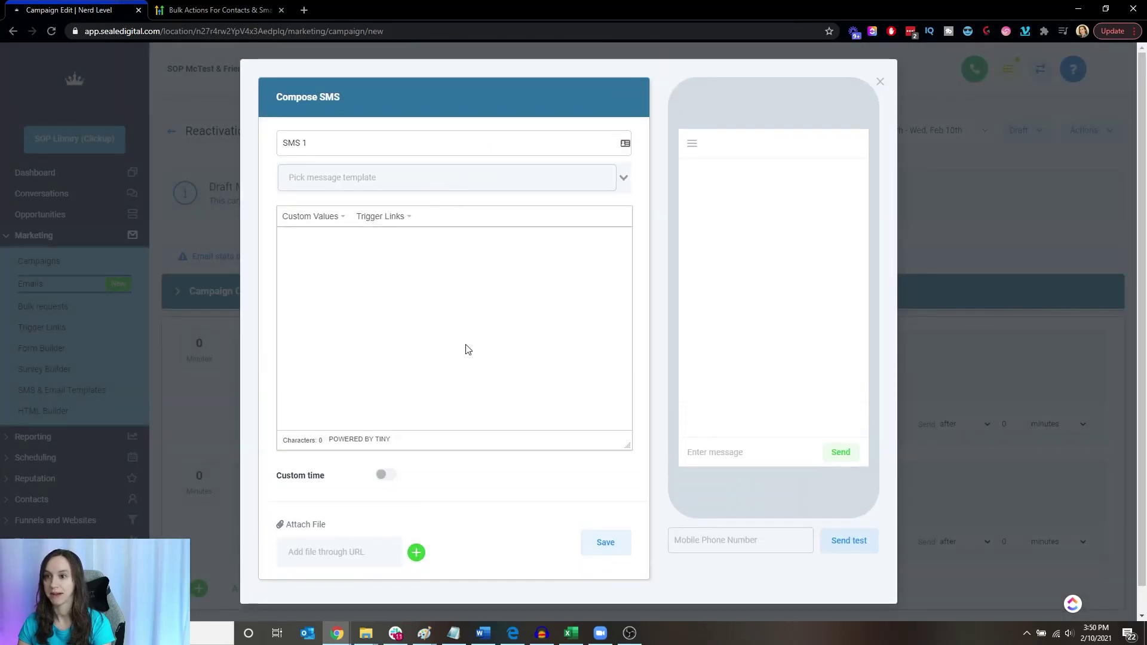
Start SMS 1 with 'Hey' followed by the contact's First Name merge field
left_click(468, 345)
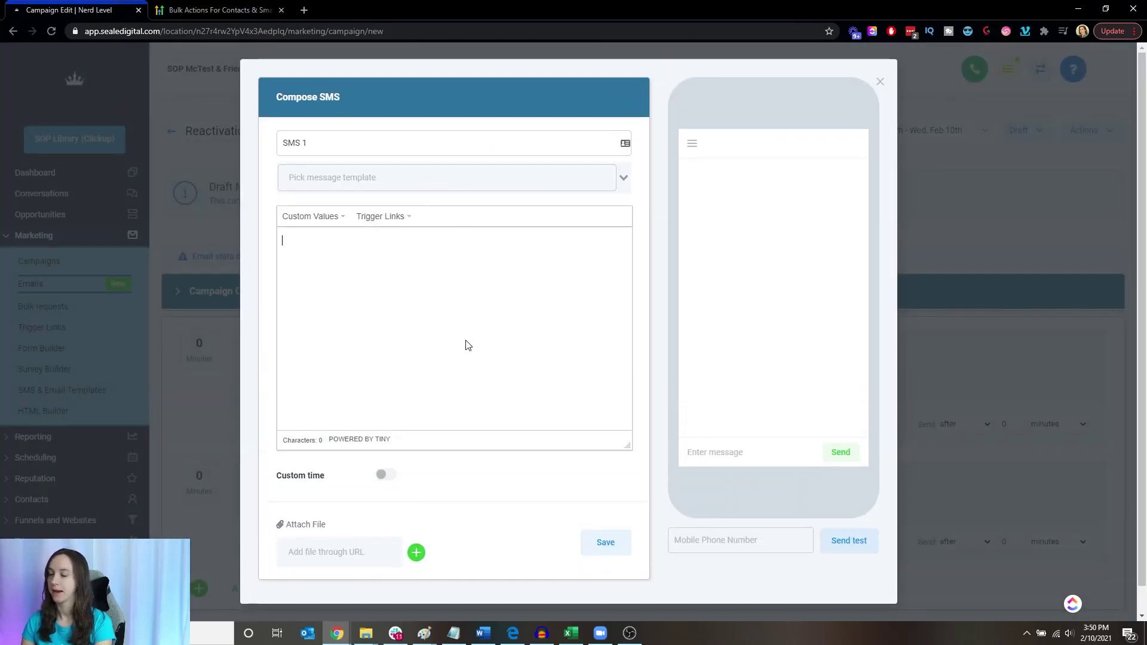
type("Hey")
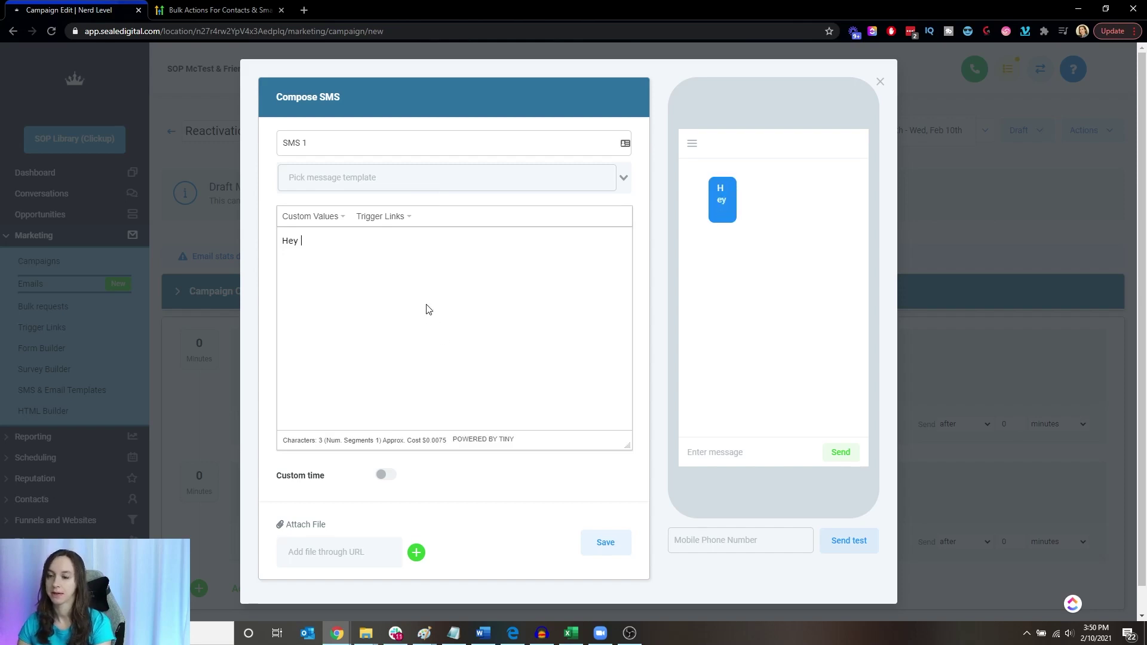
left_click(327, 216)
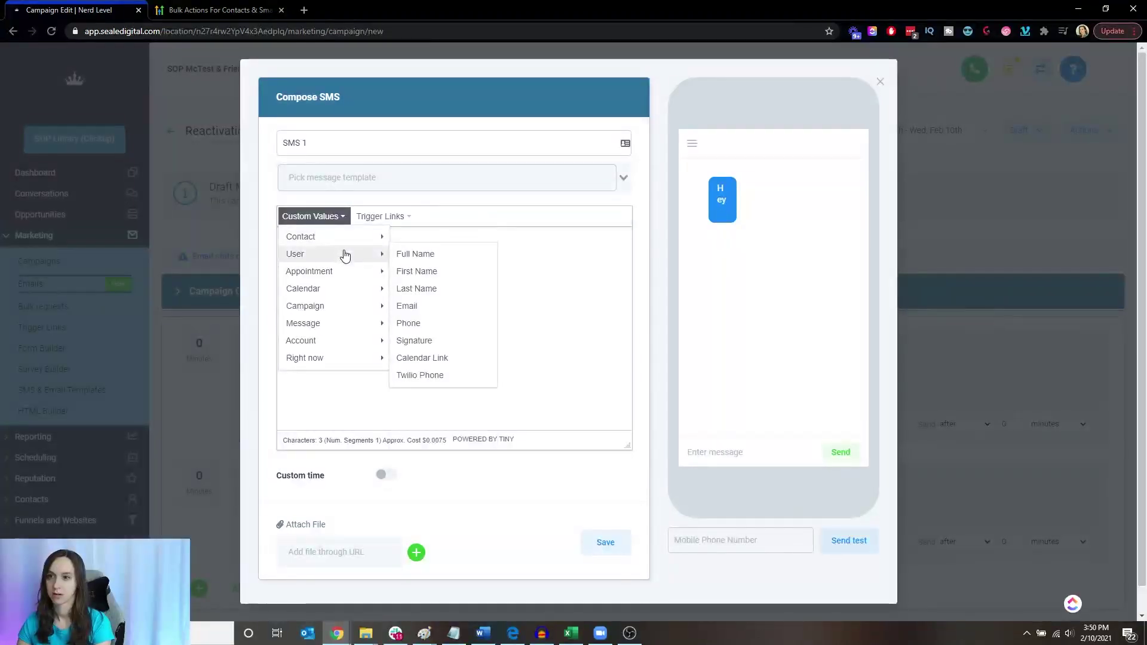
mouse_move(373, 241)
left_click(420, 254)
Write the 3-day (OFFER) special, up-to-50%-off note and callback request, correcting 'nuber' to 'number'
type(", ")
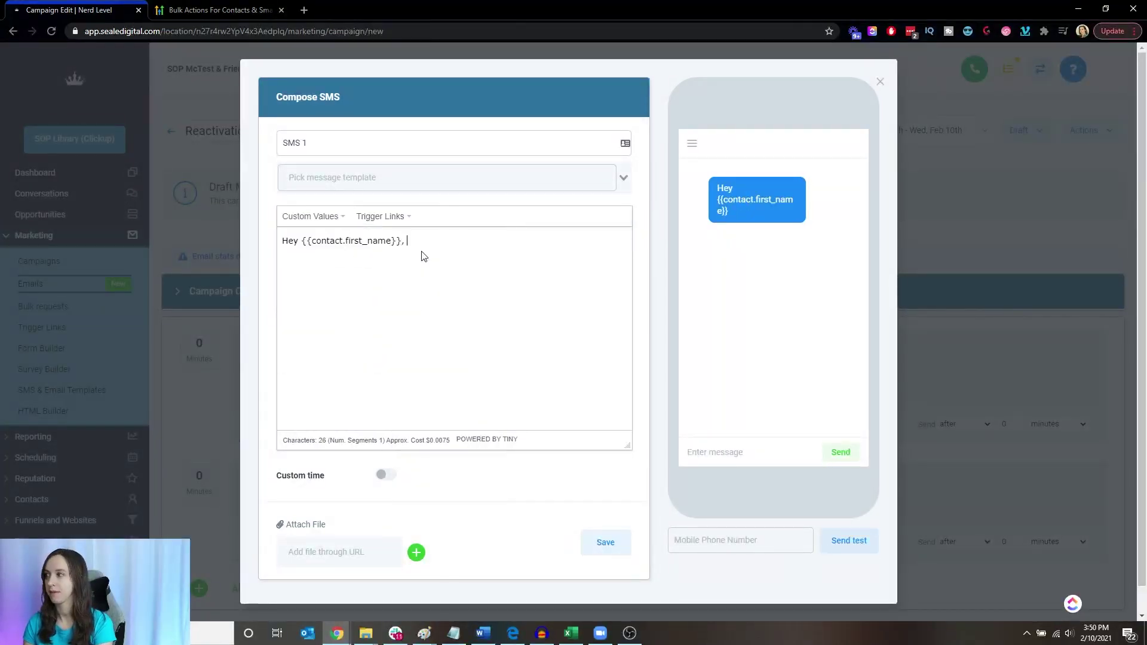
type("we just decided ")
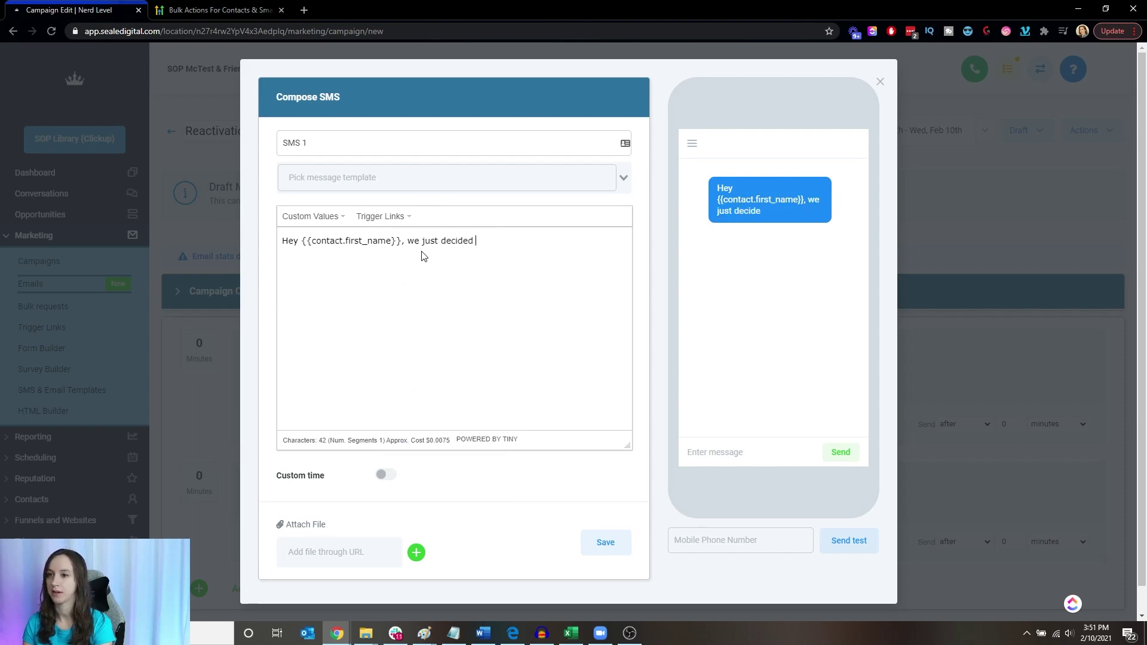
type("to offer a c")
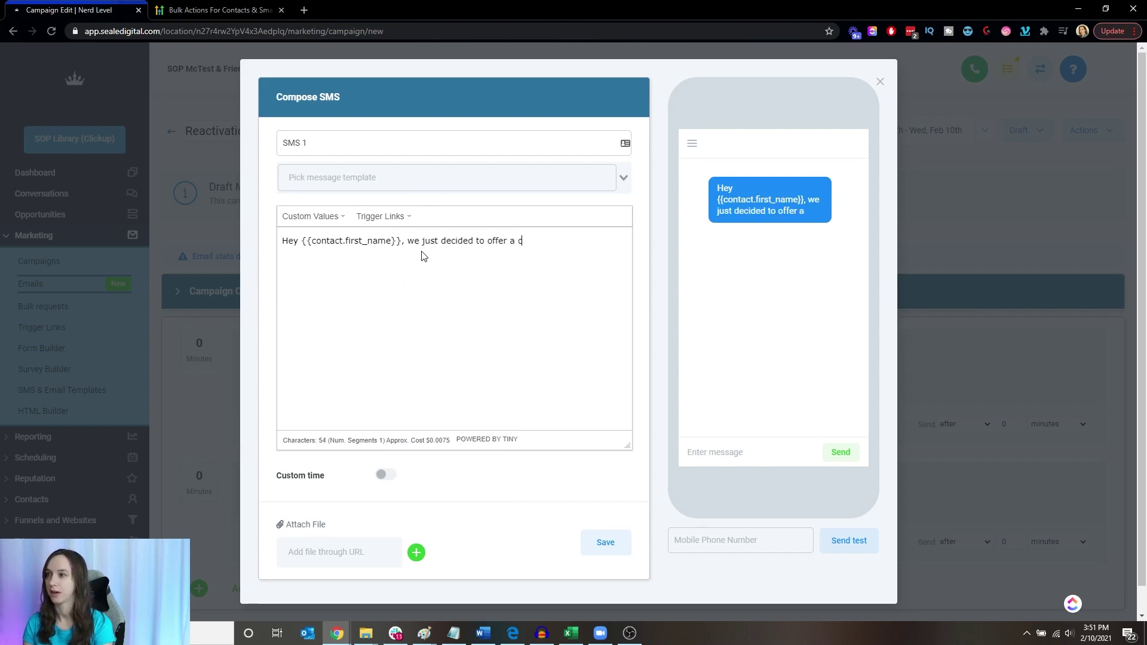
type("razy one time special")
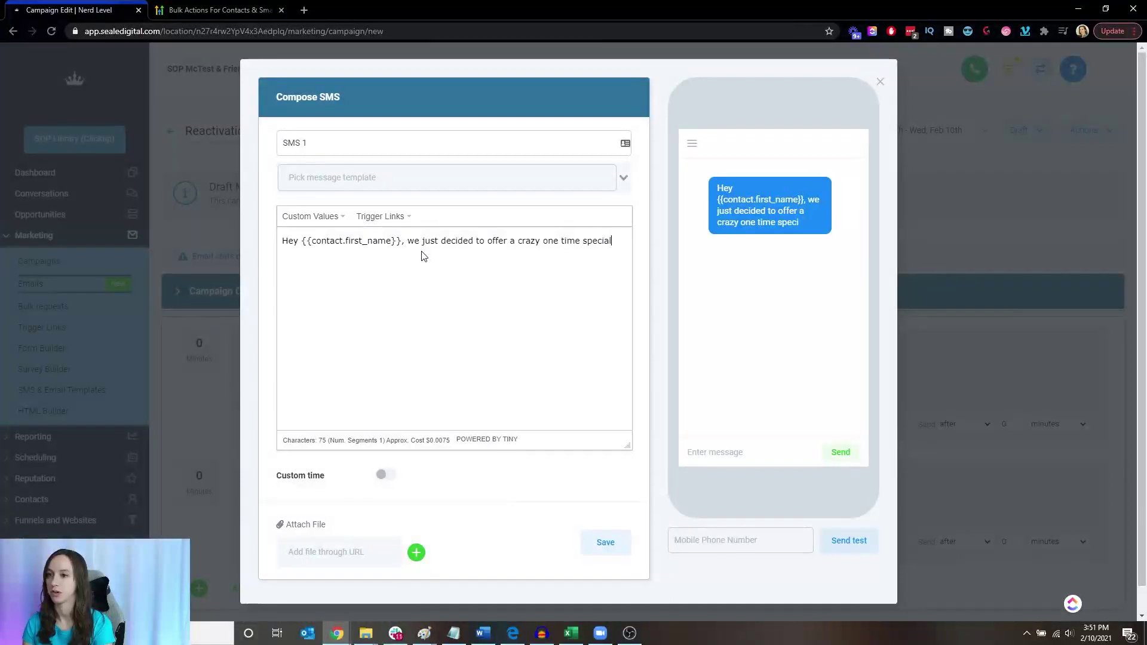
type(" on (OFFER)")
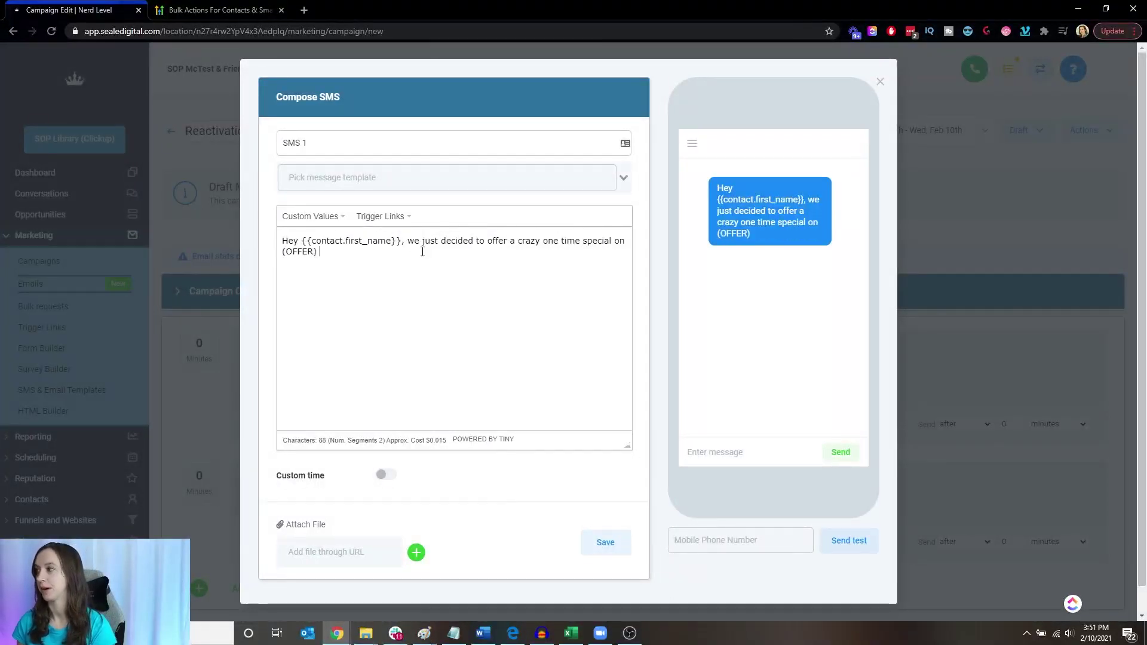
type(" for the next 3 a")
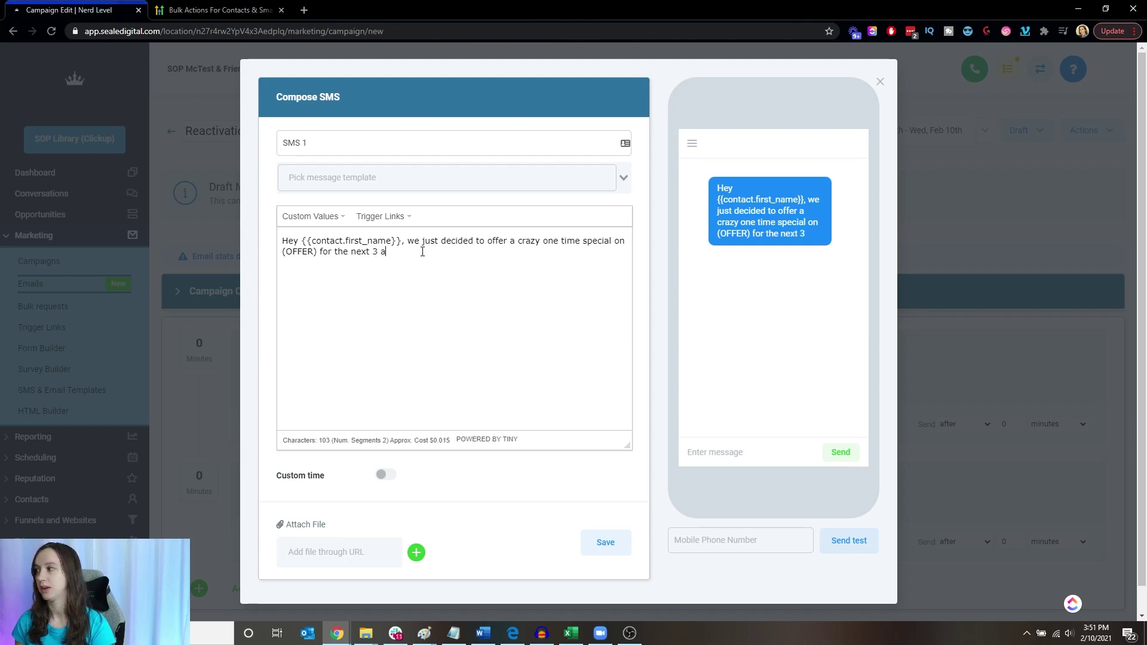
key("BackSpace")
type("days. ")
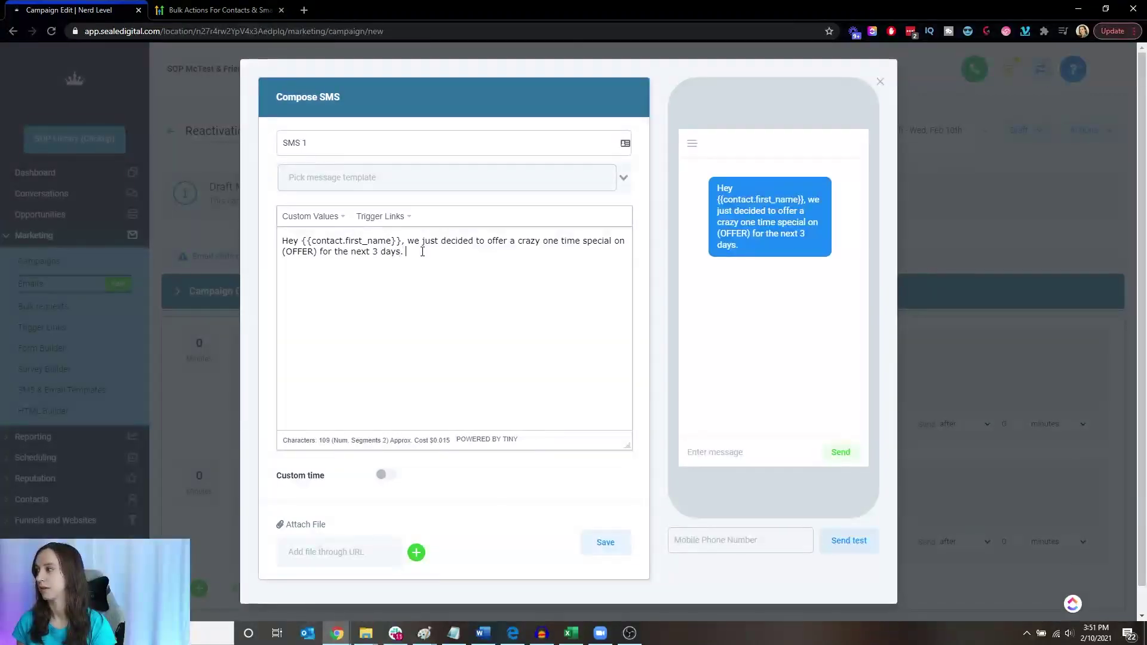
type("I just emailed you ")
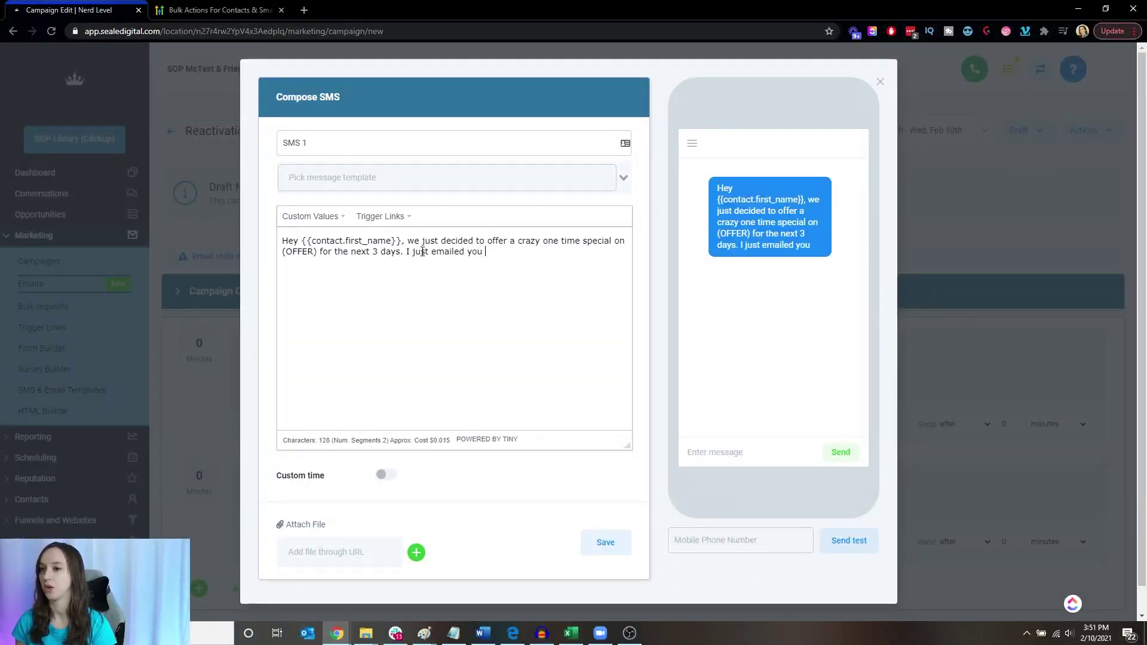
type("more information")
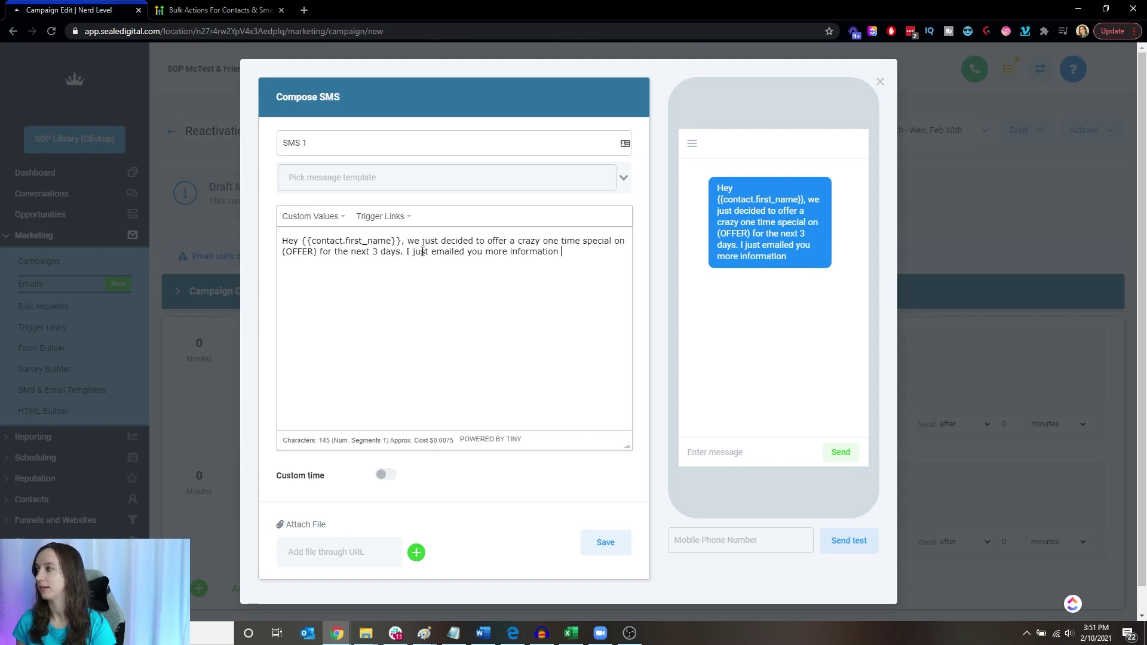
type(" for up to 50% of")
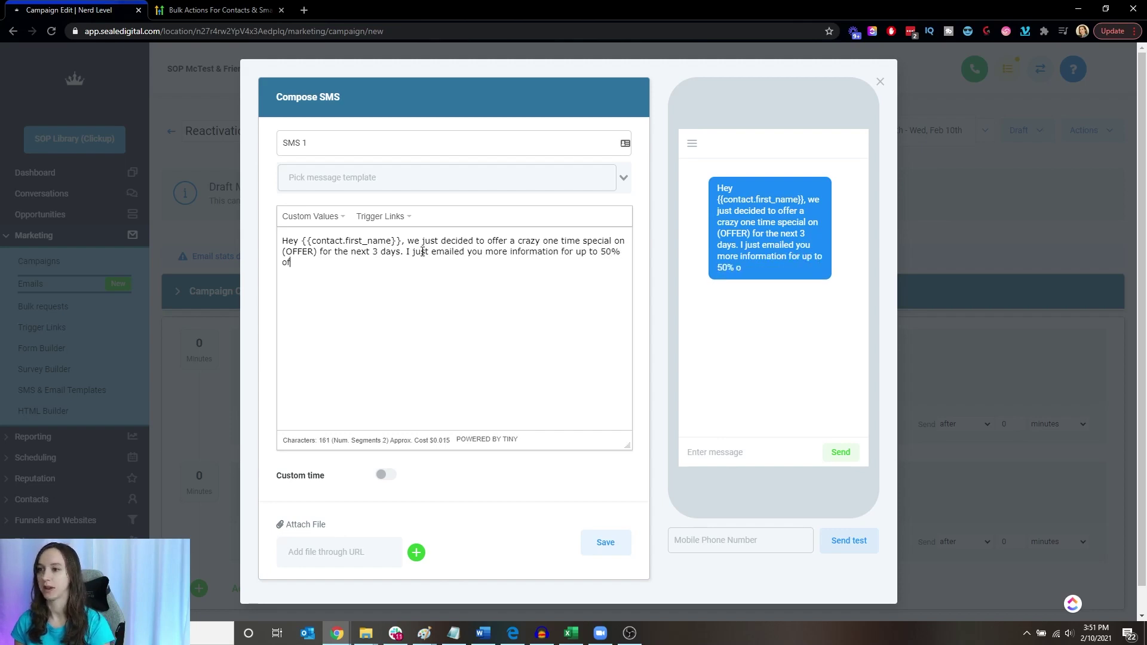
type("f. ")
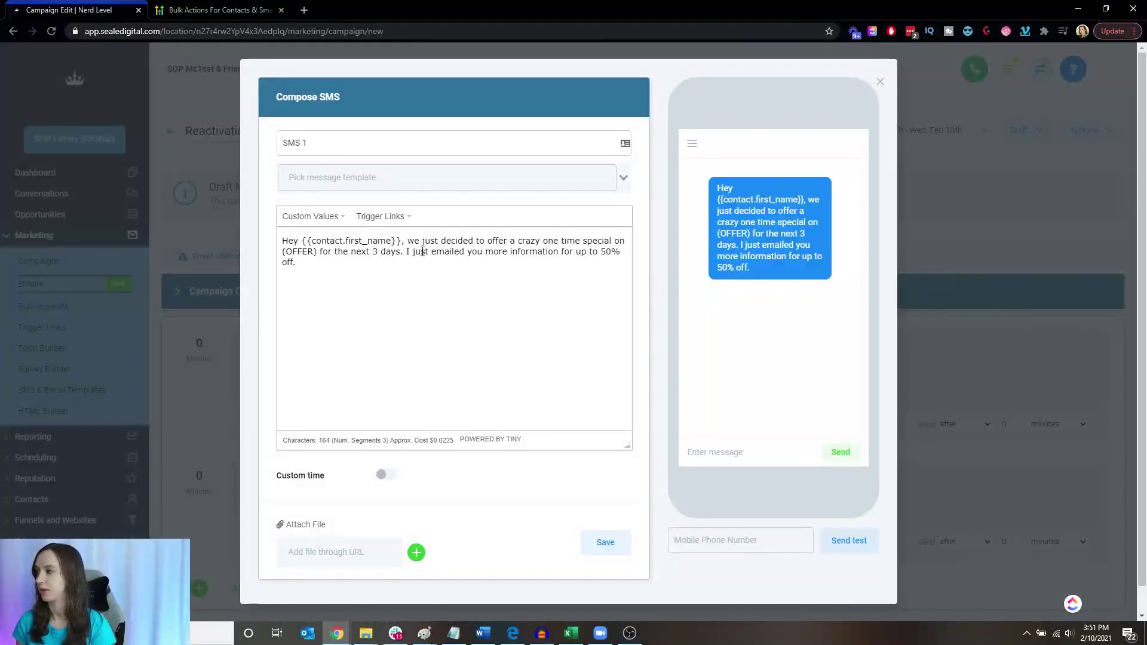
type("YUou can")
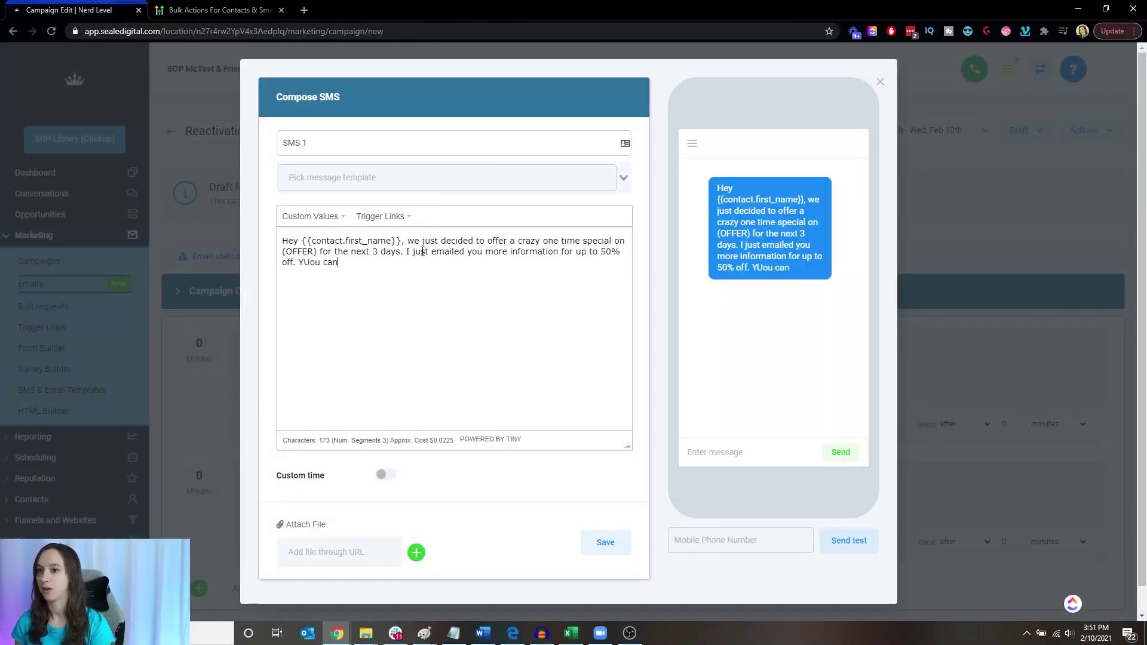
key("BackSpace")
key("BackSpace")
key("BackSpace")
key("BackSpace")
key("BackSpace")
key("BackSpace")
key("BackSpace")
type("ou can cal")
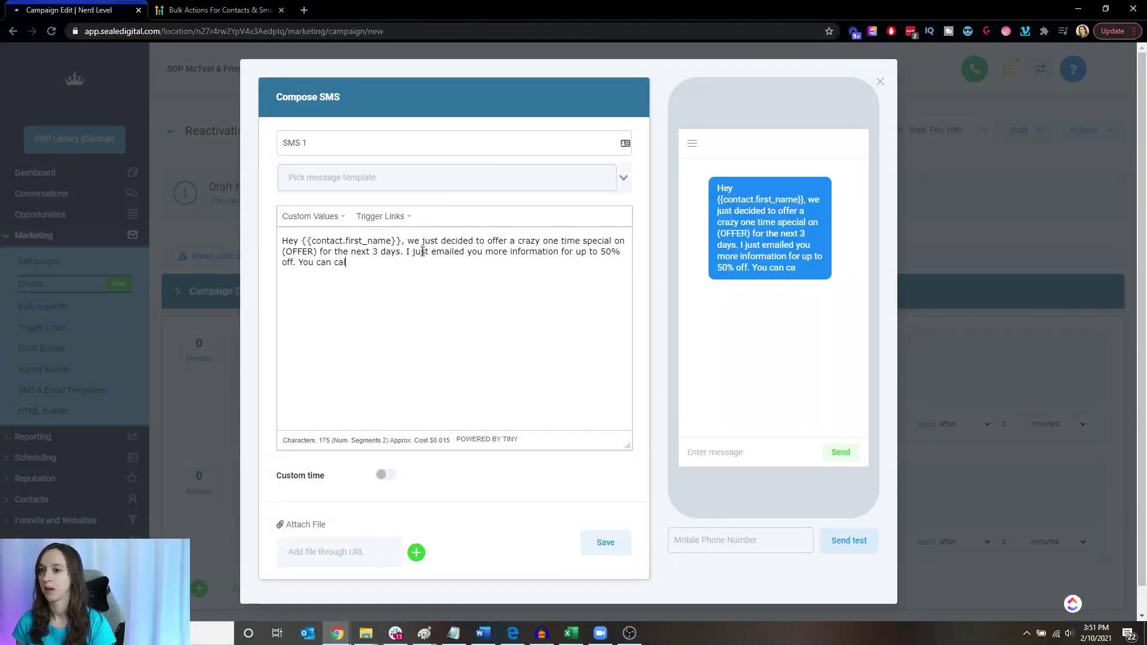
type("l me back at this n")
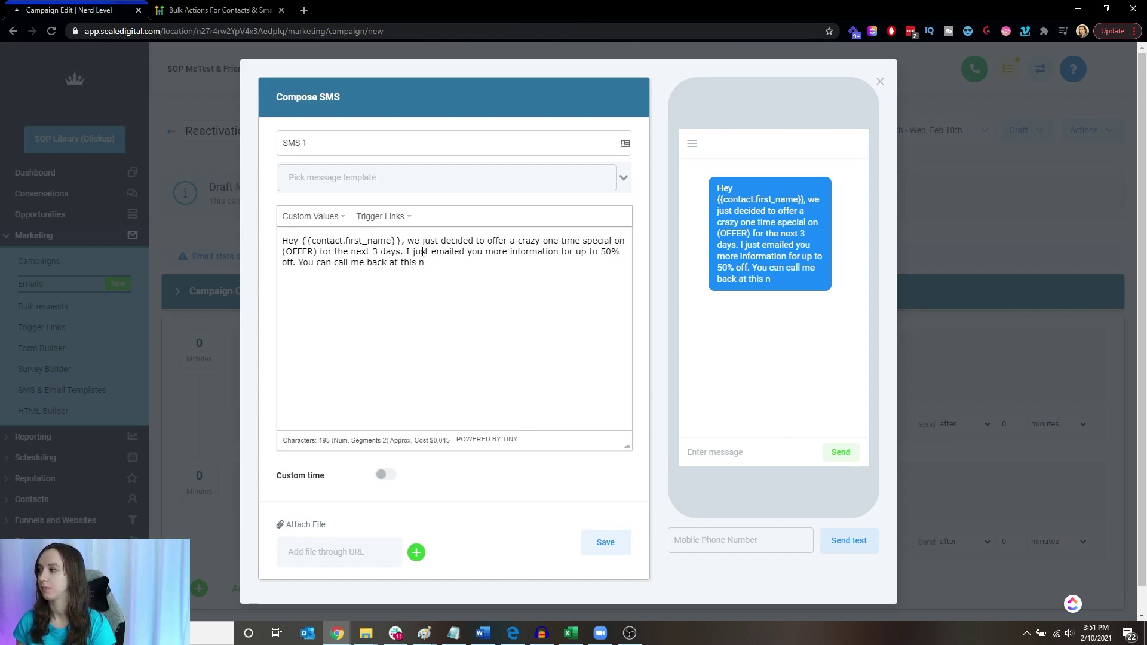
type("uber to get y")
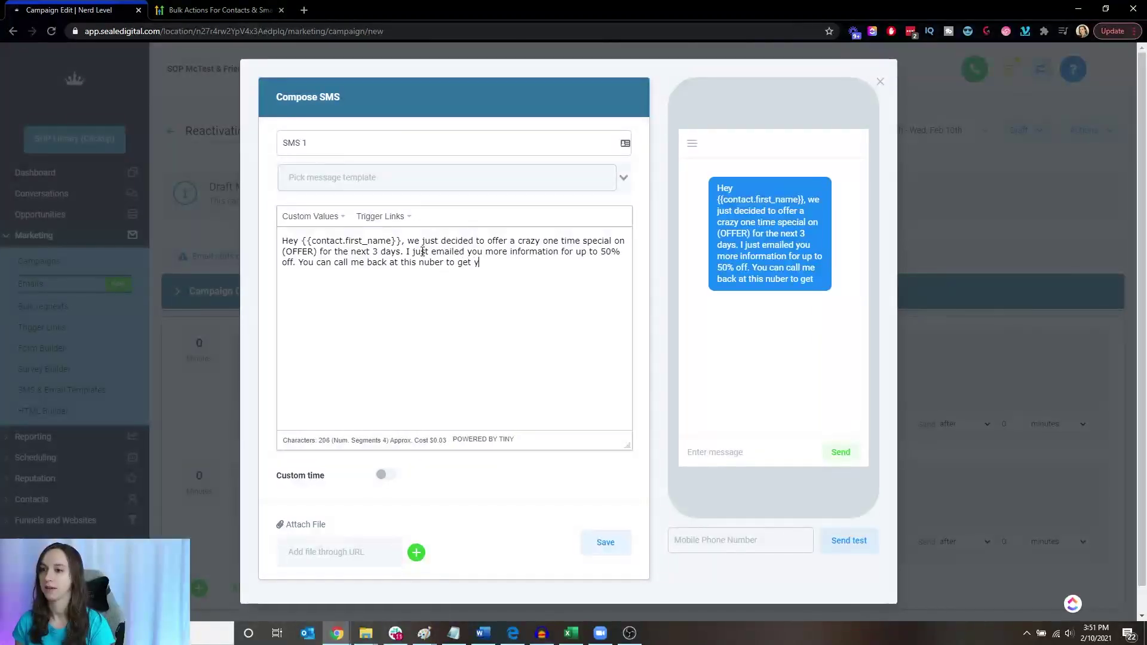
type("our spot/vo")
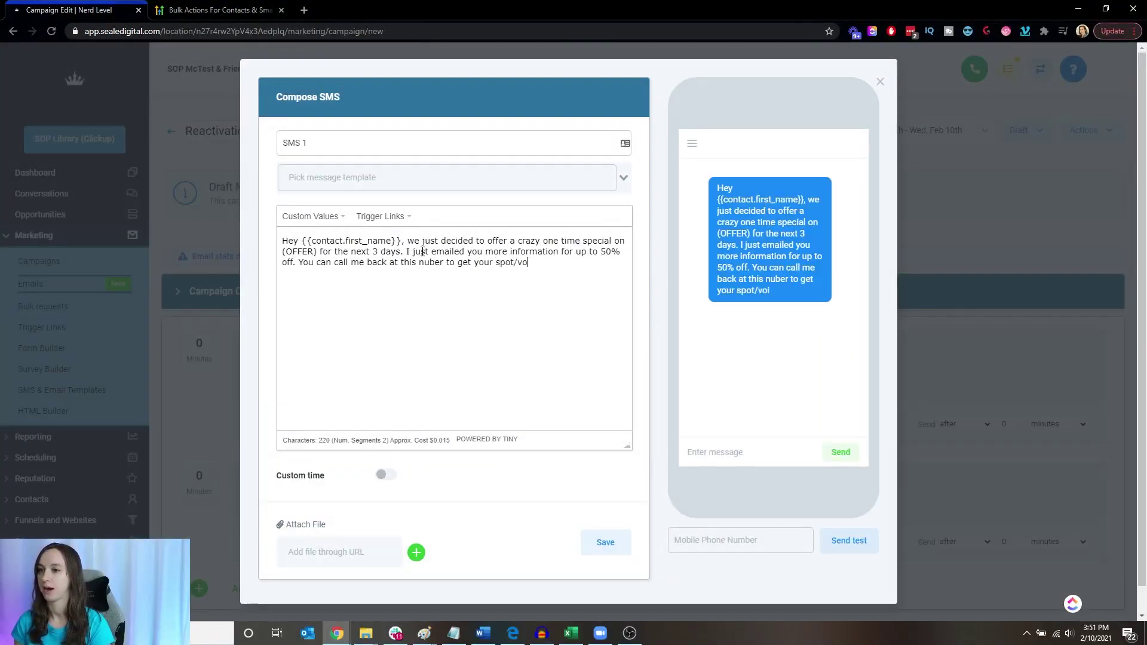
type("ucher/discount.")
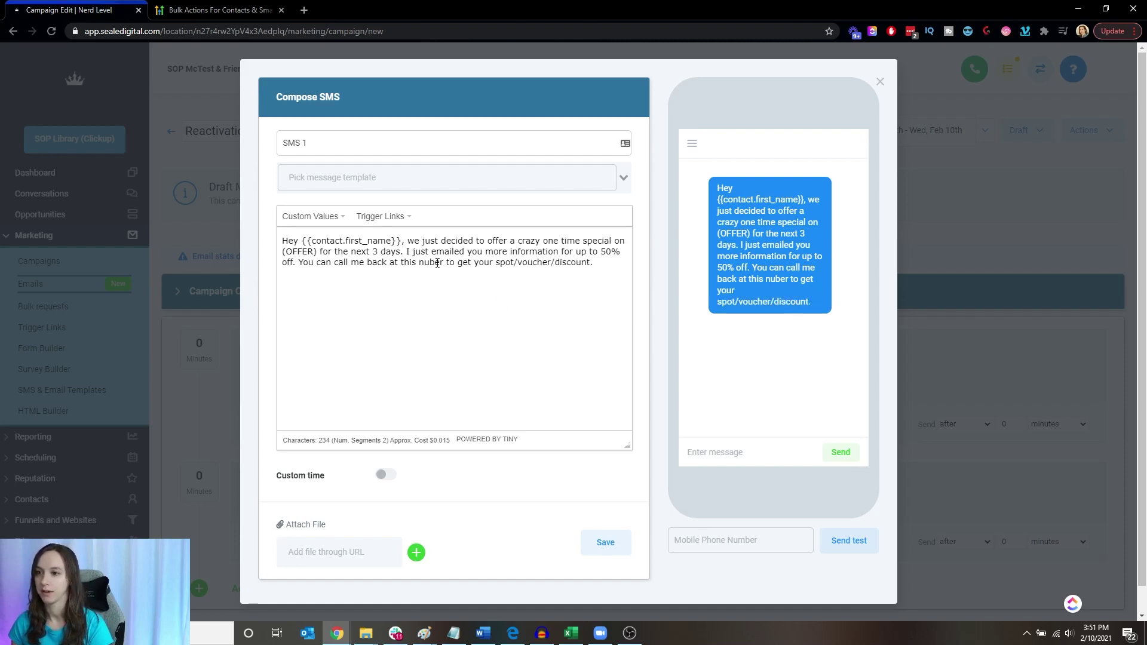
left_click(430, 261)
type("m")
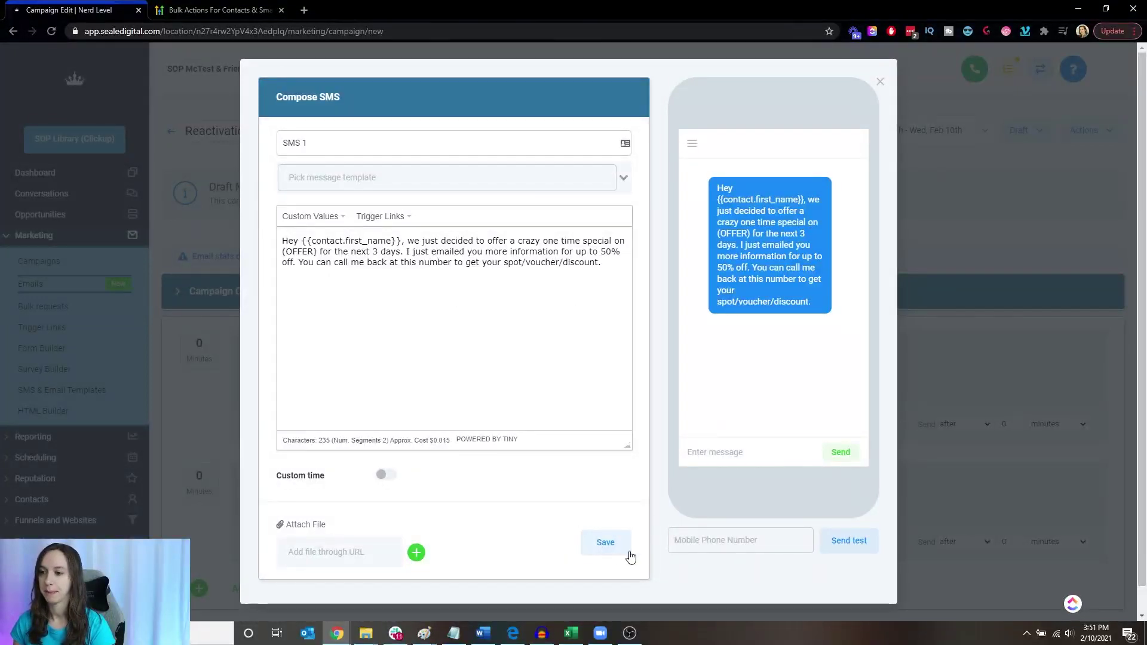
Save SMS 1 and set its Send after delay to 4 hours after Email 1
left_click(609, 544)
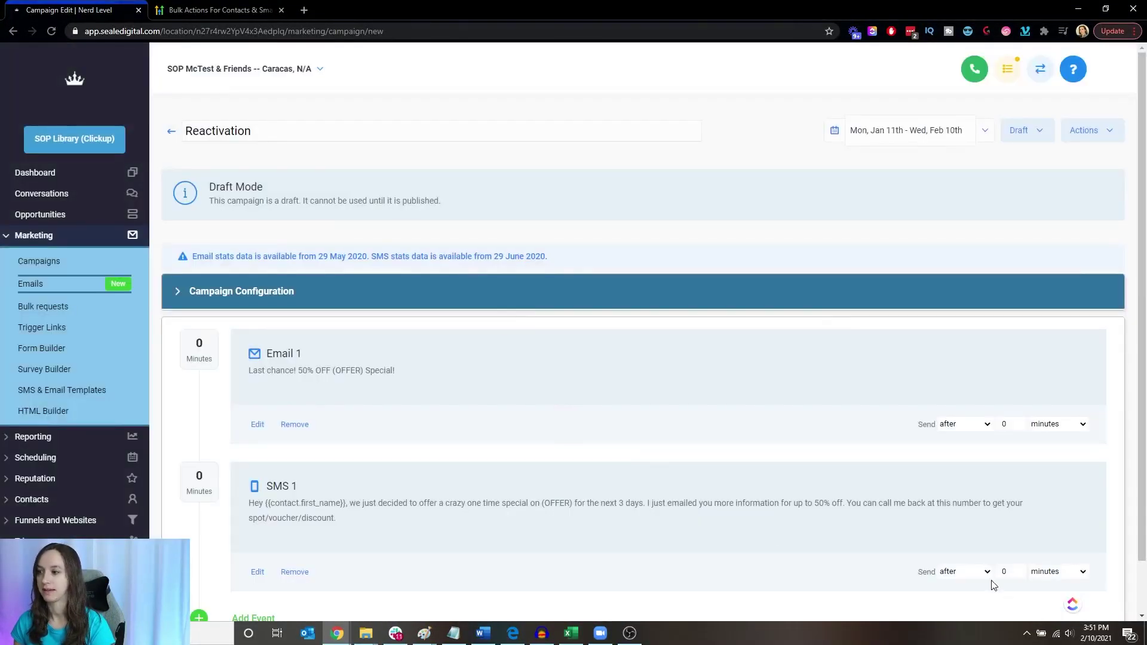
type("4")
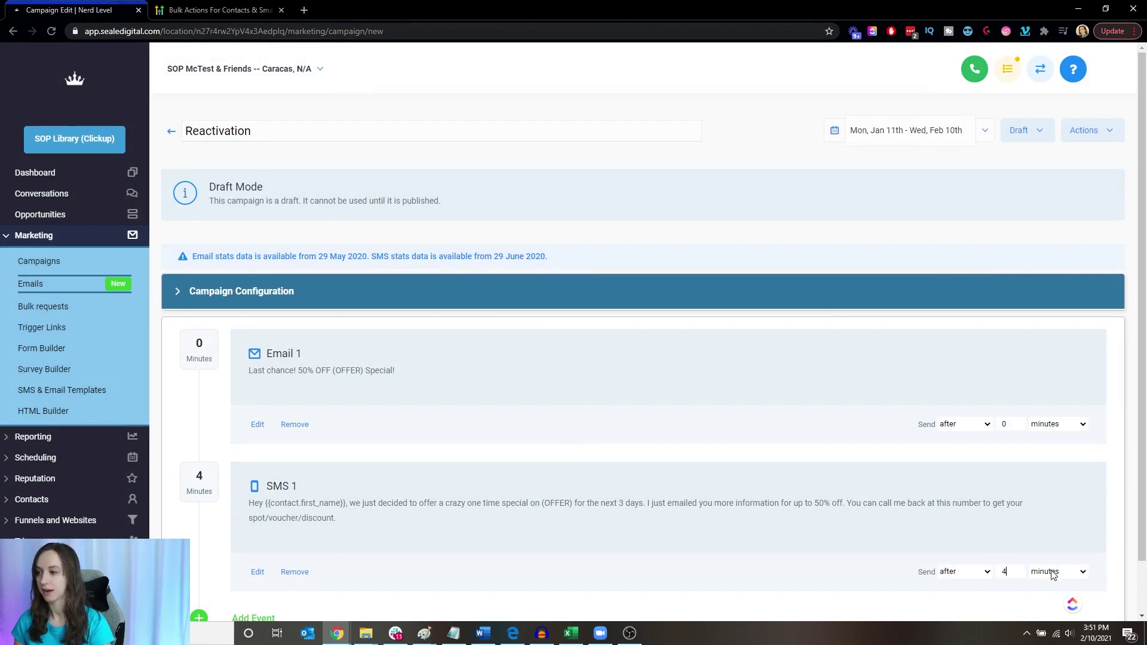
left_click(1052, 572)
left_click(1030, 592)
left_click(1010, 588)
scroll(956, 538, "down", 1)
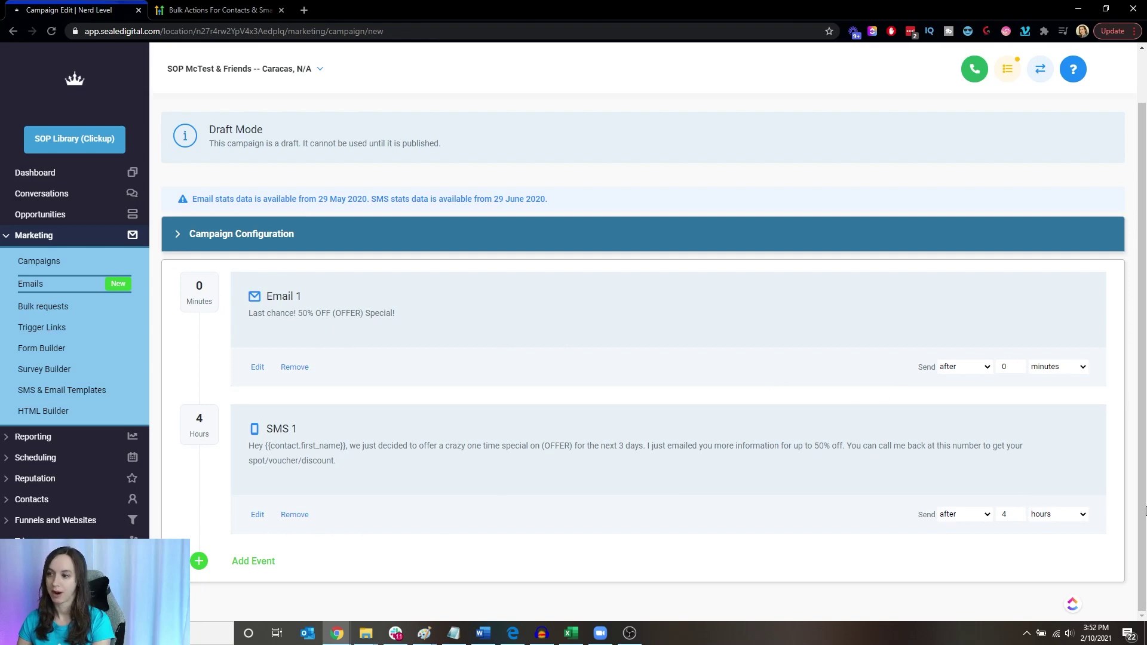
In Campaign Configuration, enter {{location.name}} as From name and {{location.email}} as From email, then save
left_click(232, 242)
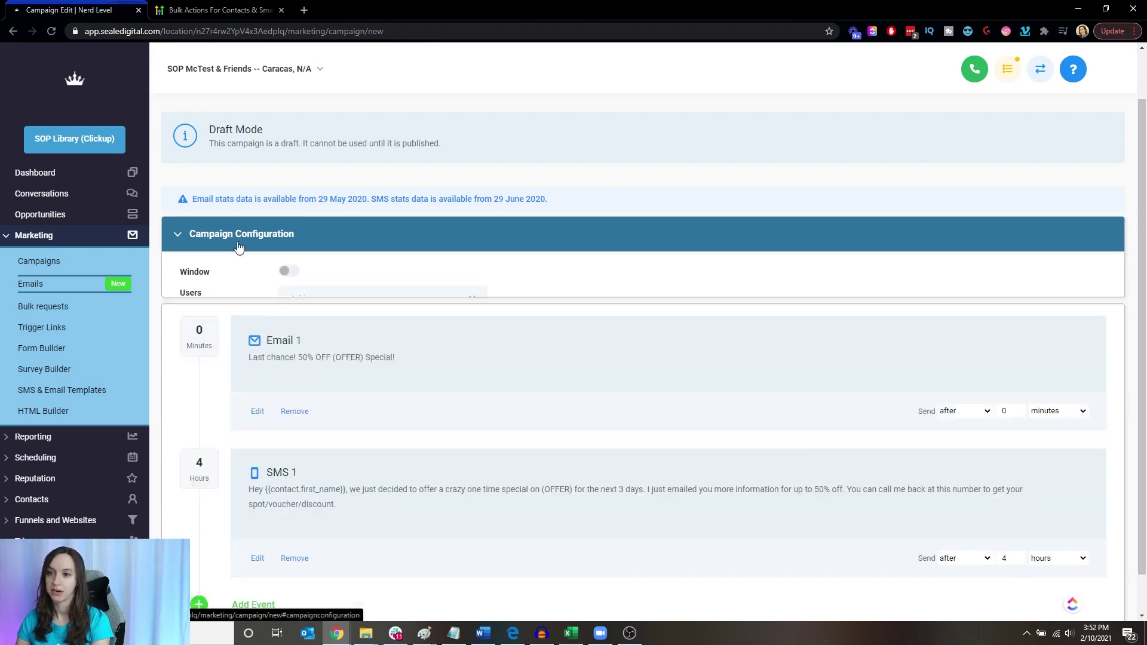
scroll(323, 254, "down", 4)
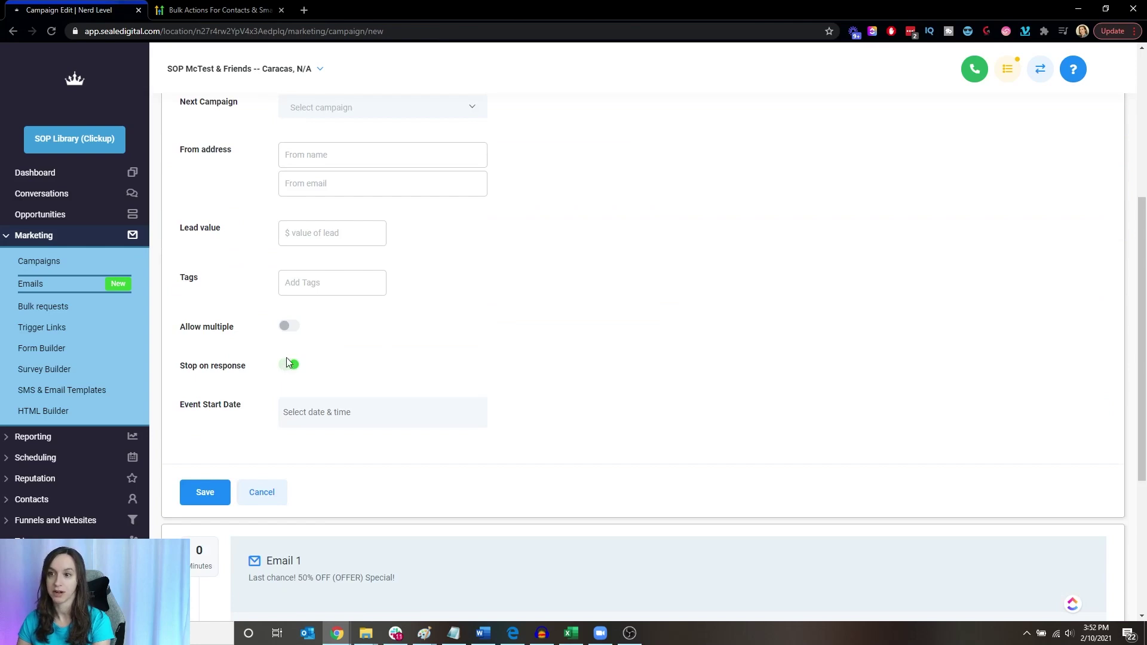
left_click(320, 155)
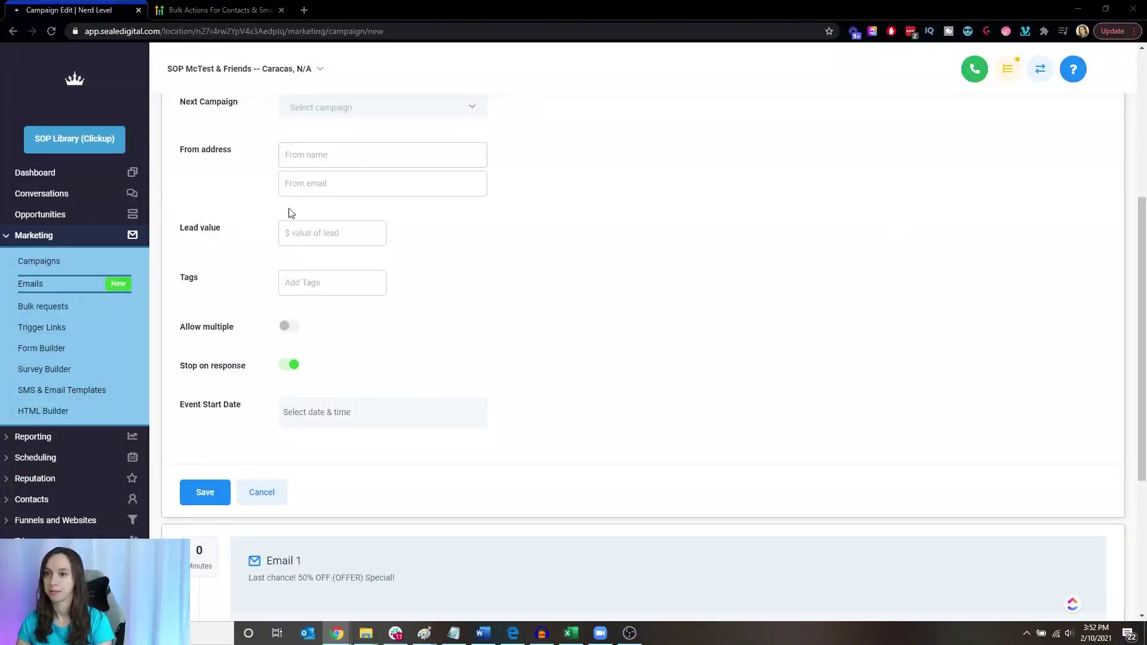
left_click(295, 153)
type("{{location.name}}")
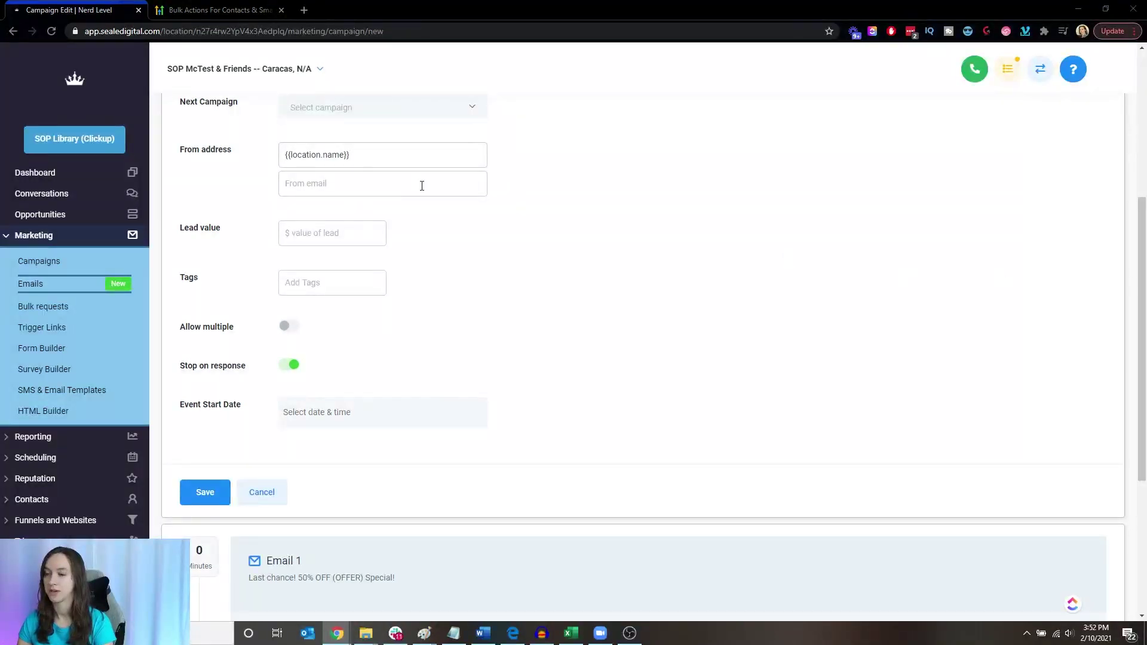
left_click(331, 180)
type("{{location.email}}")
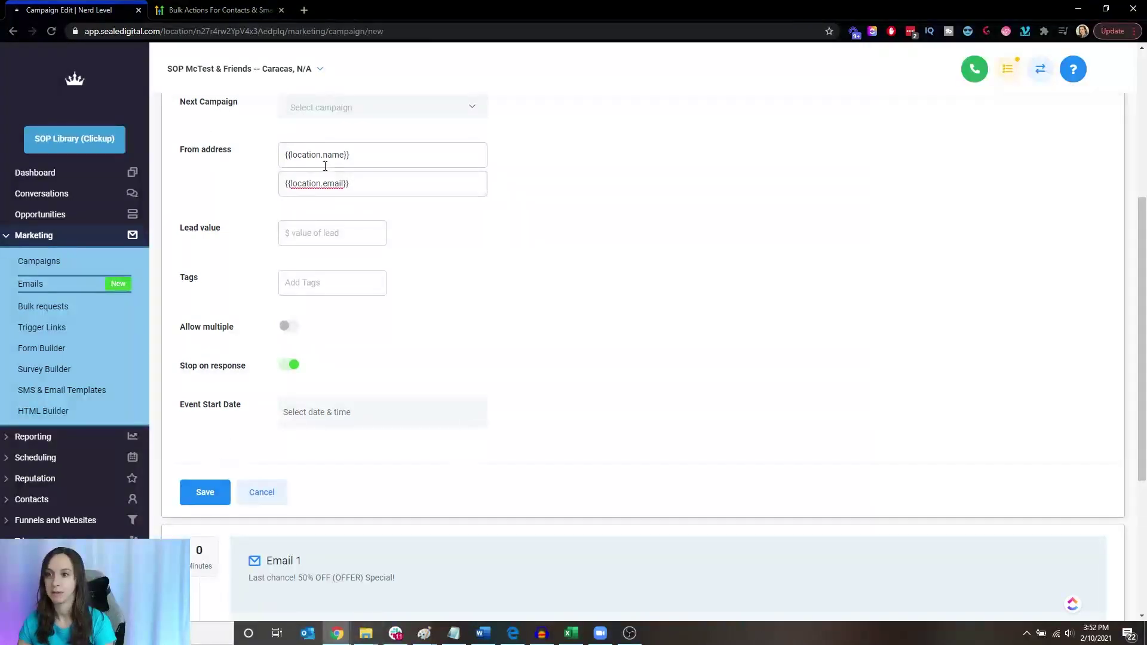
left_click(198, 496)
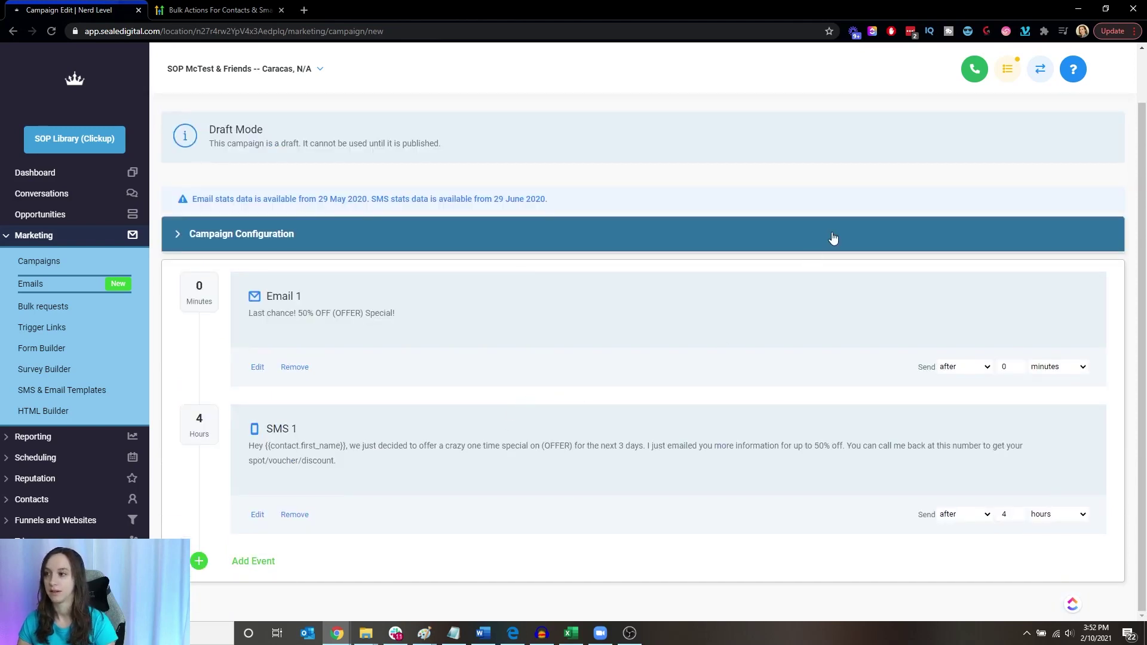
Change the Reactivation campaign status from Draft to Published
scroll(471, 220, "up", 1)
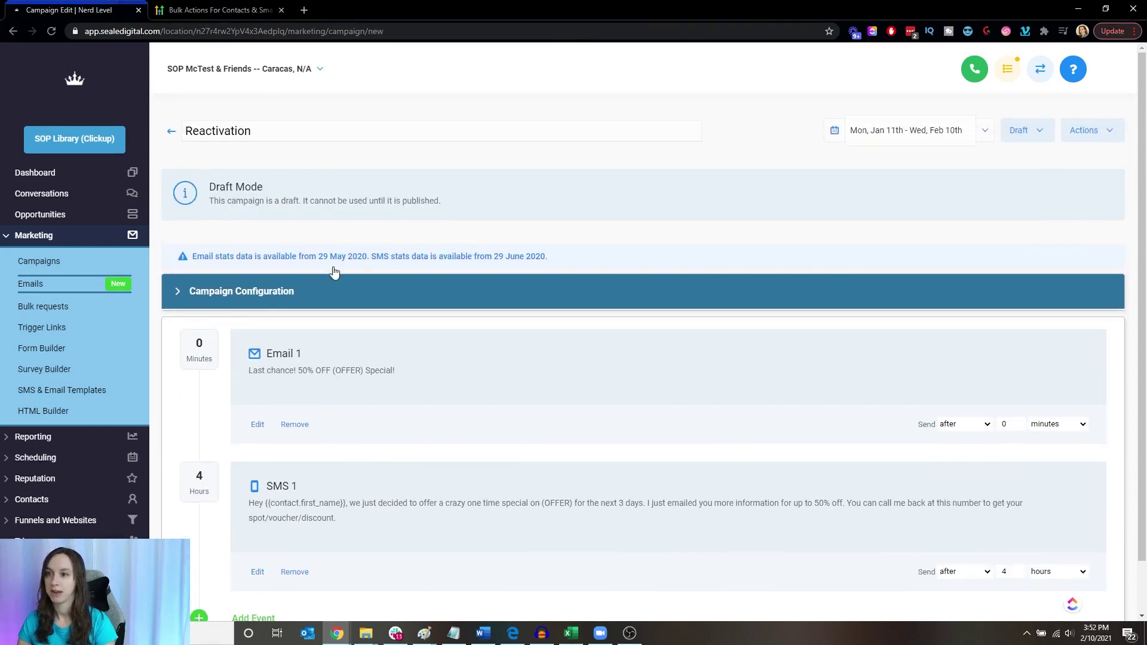
left_click(1039, 130)
left_click(1028, 157)
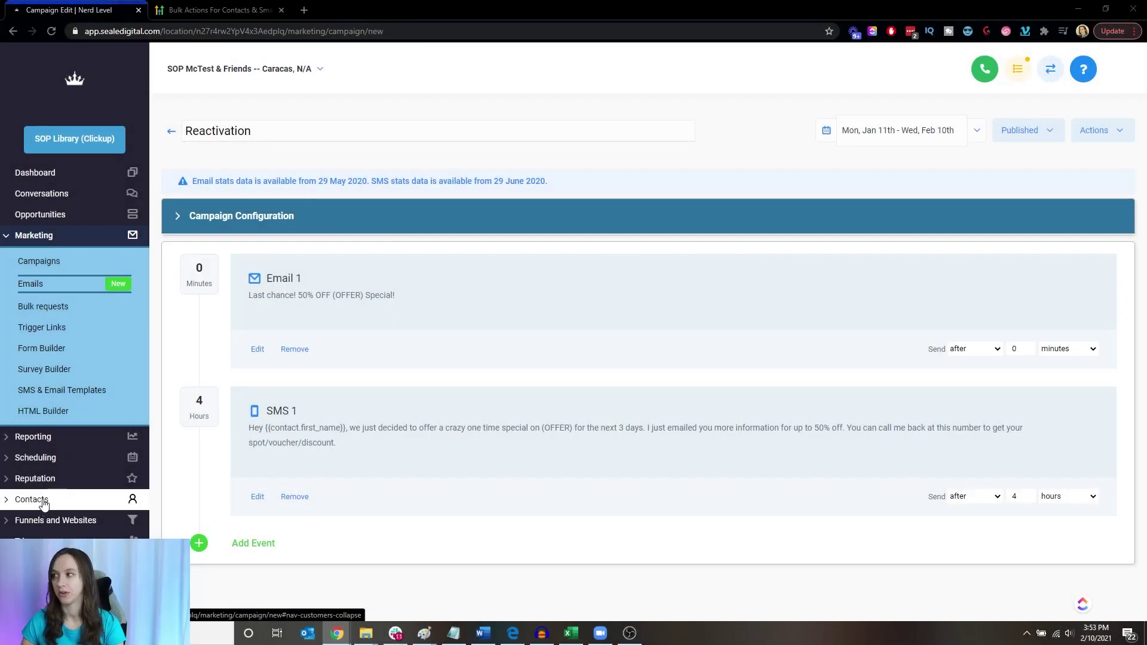
left_click(43, 502)
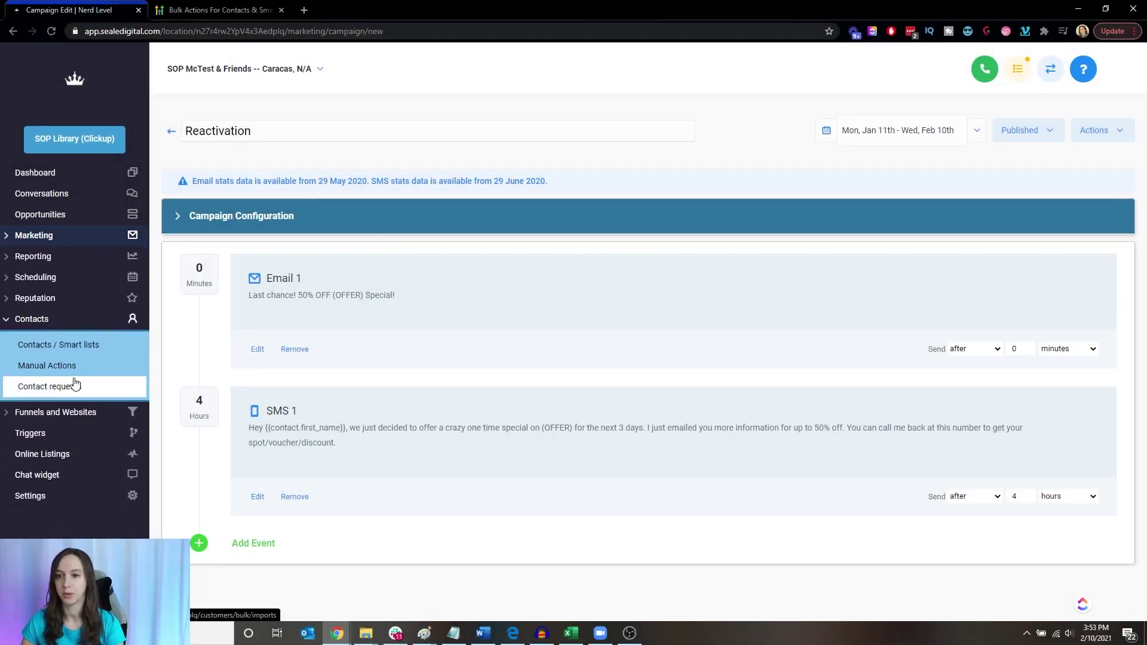
Select all 206 contacts in Smart lists and add them to the Reactivation campaign
left_click(90, 345)
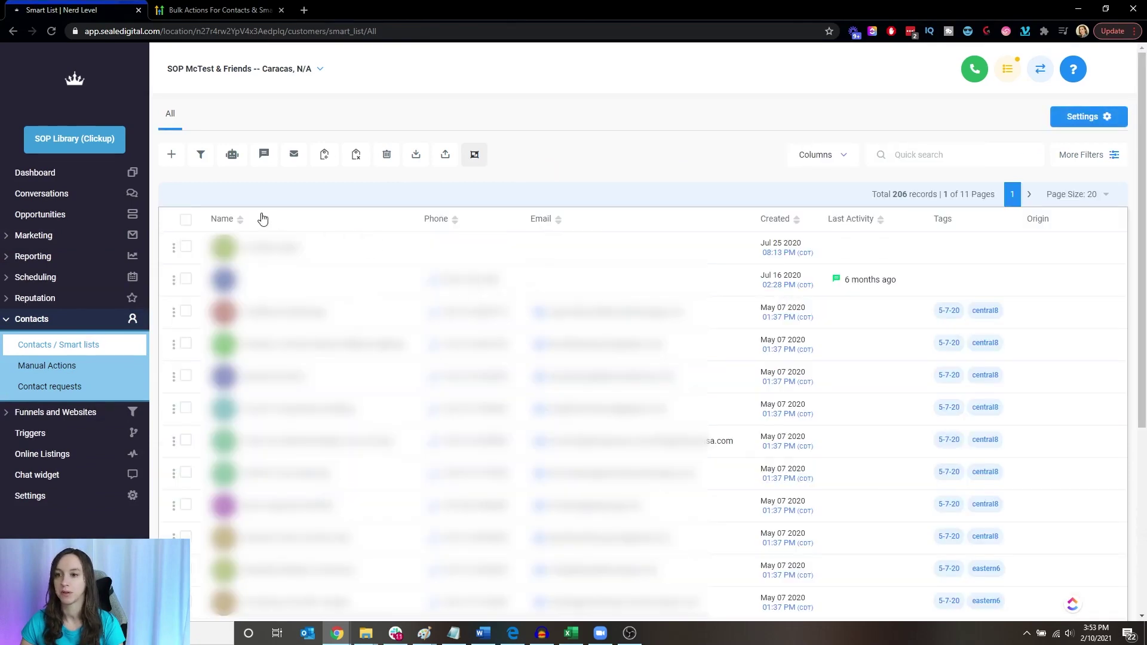
left_click(186, 220)
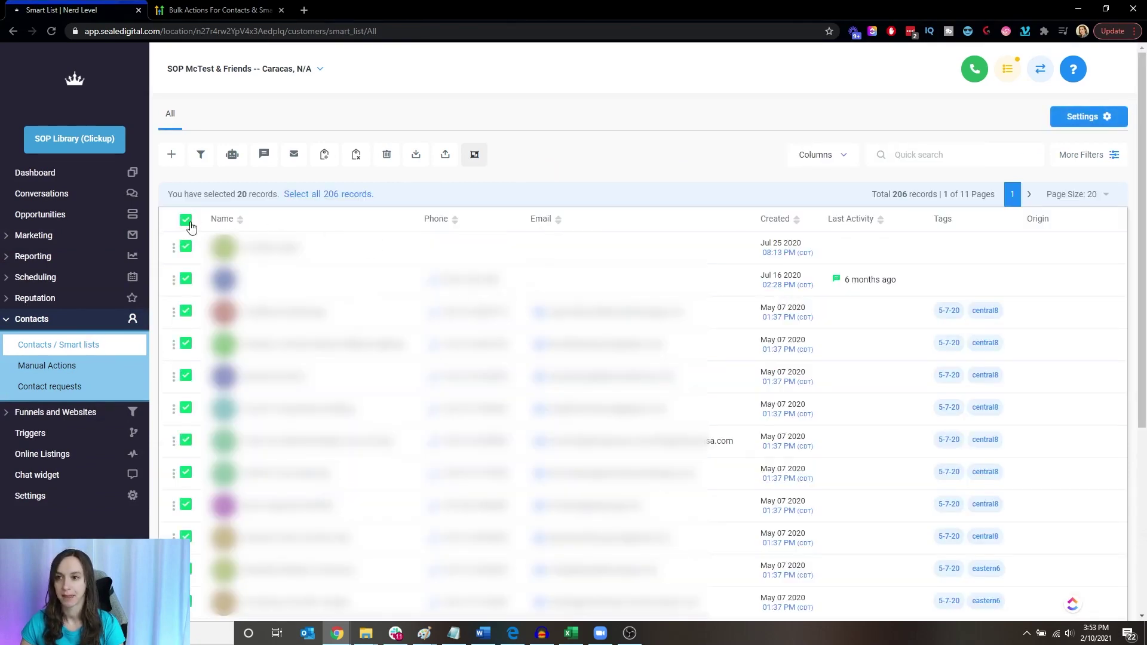
left_click(318, 196)
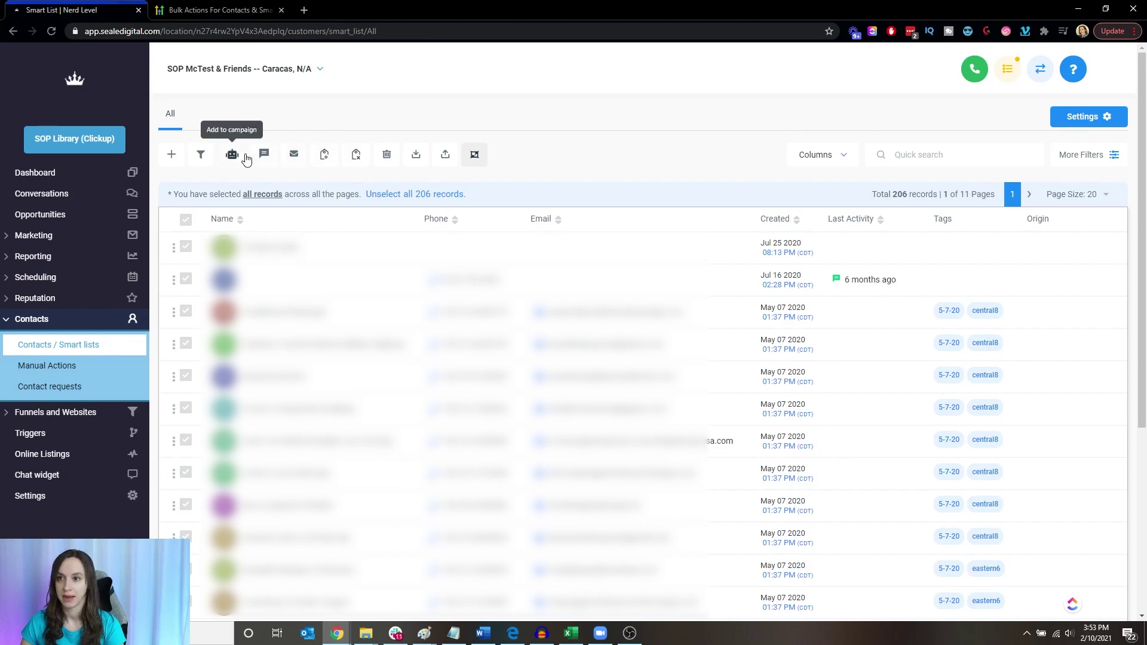
left_click(233, 155)
left_click(404, 215)
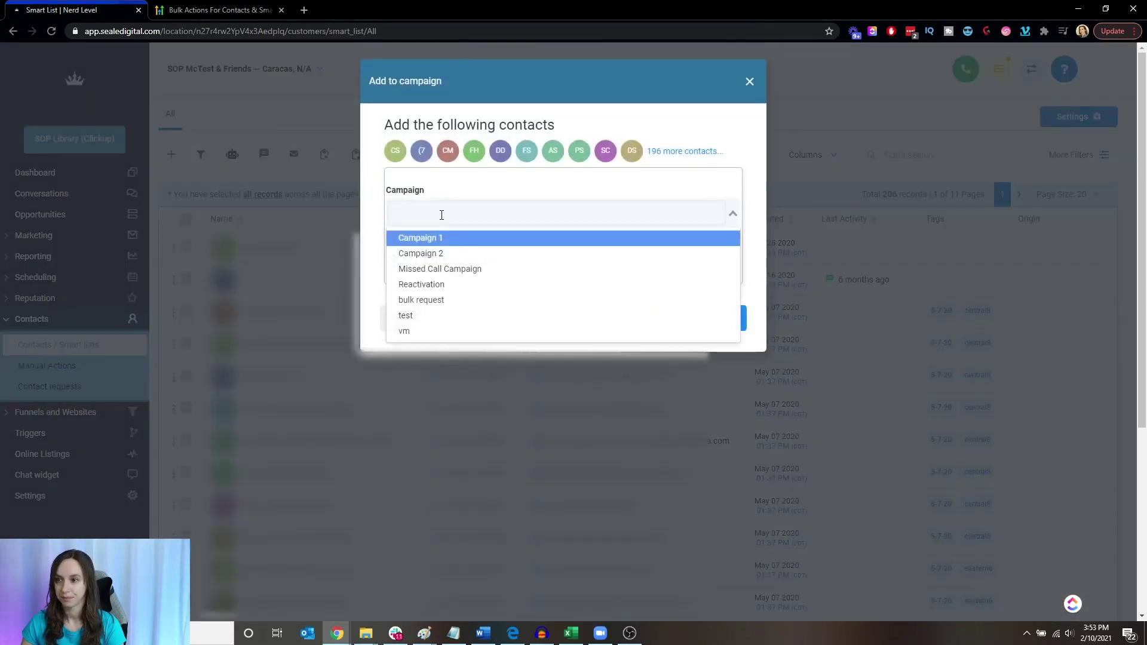
left_click(424, 286)
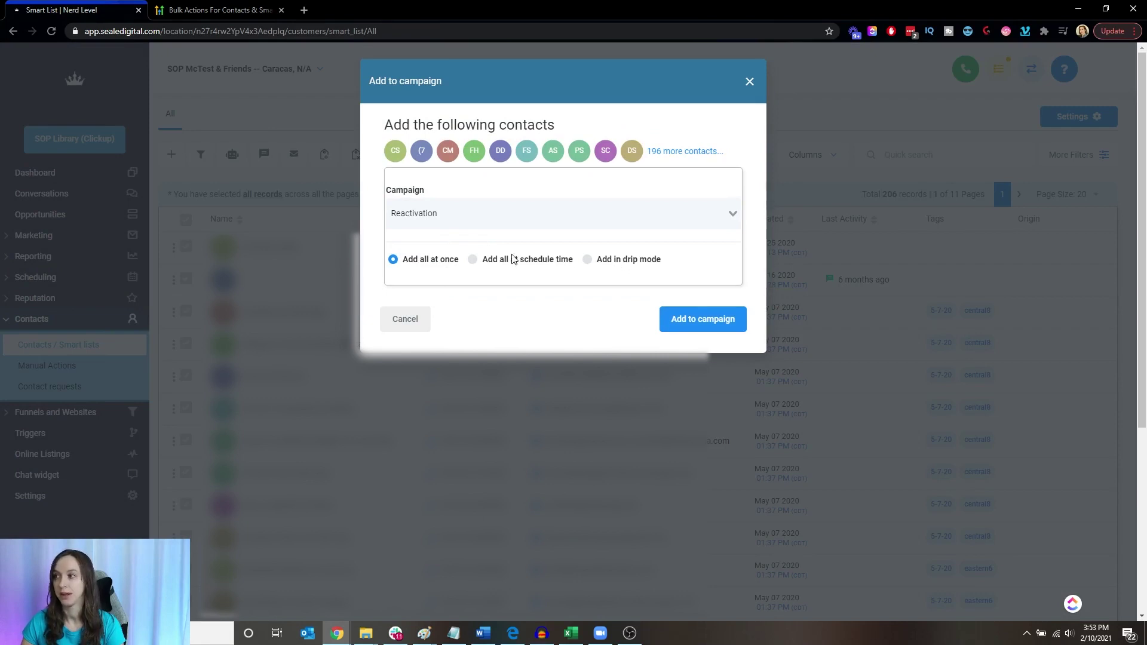
left_click(430, 261)
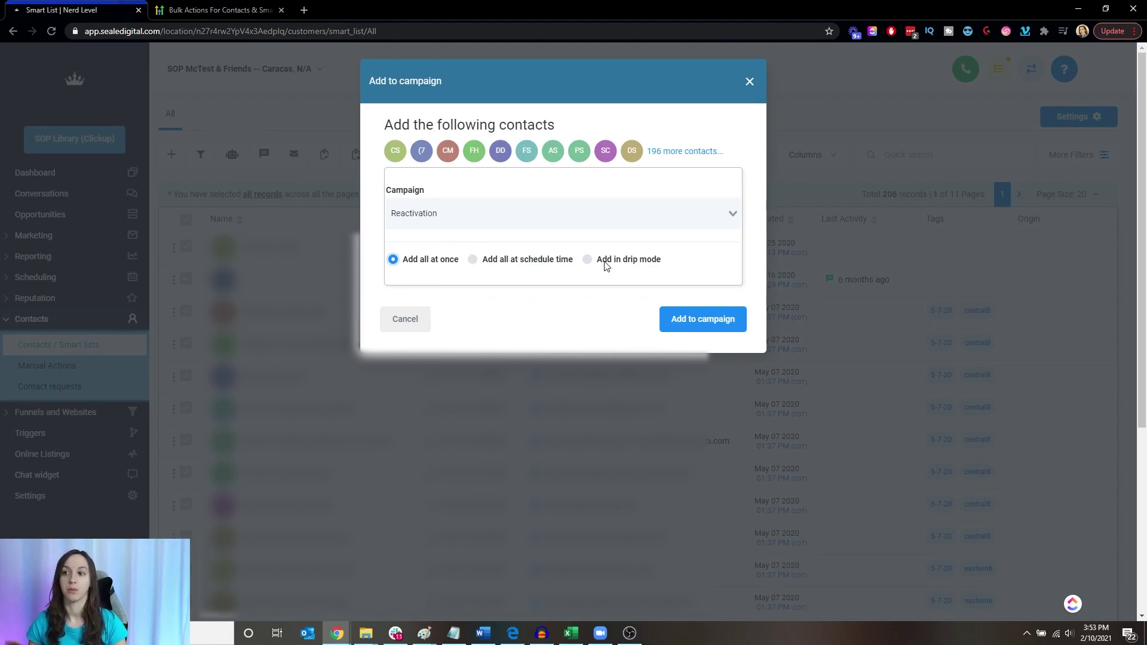
Schedule the contacts to start Thu, Feb 11, 2021 9:23 AM in drip mode
left_click(533, 265)
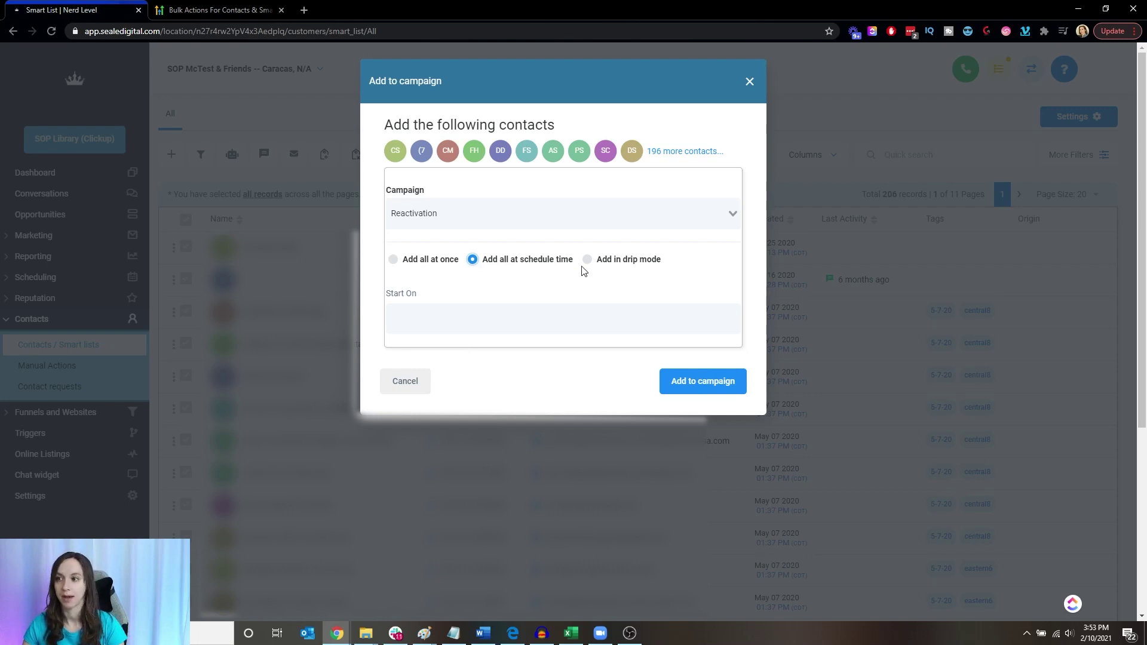
left_click(558, 323)
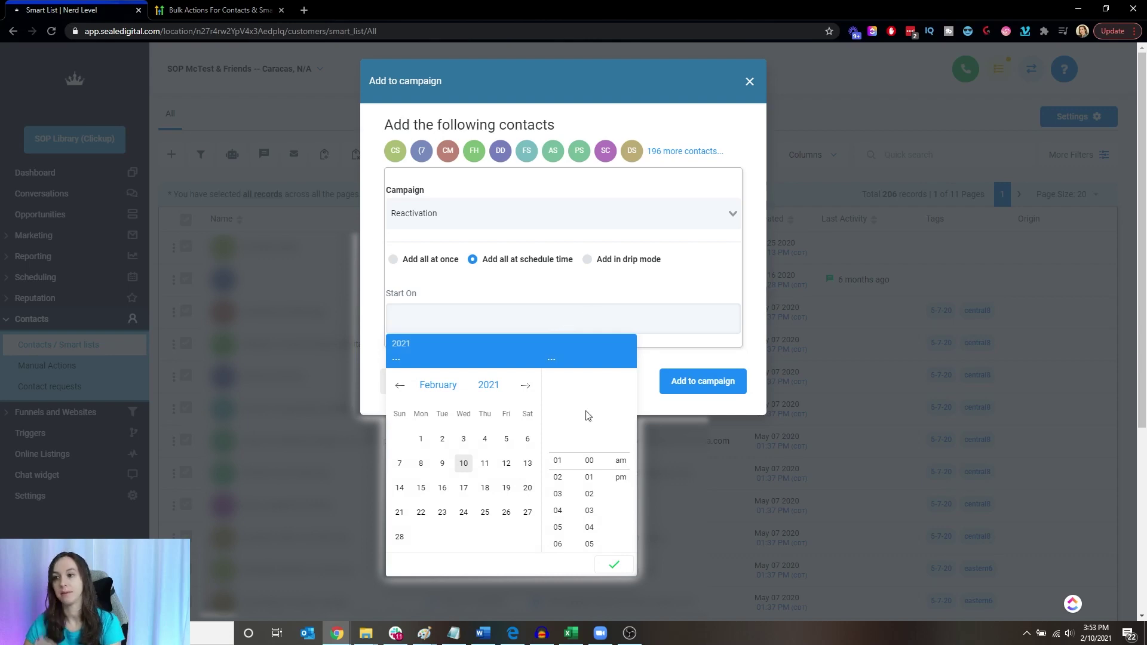
left_click(484, 463)
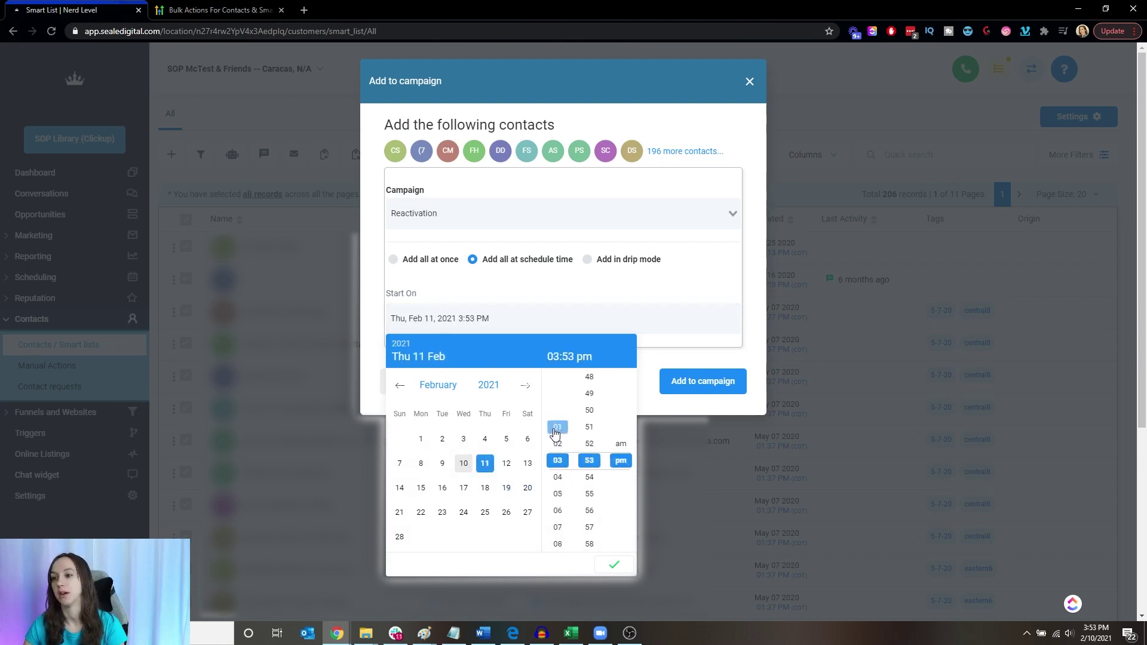
left_click(558, 516)
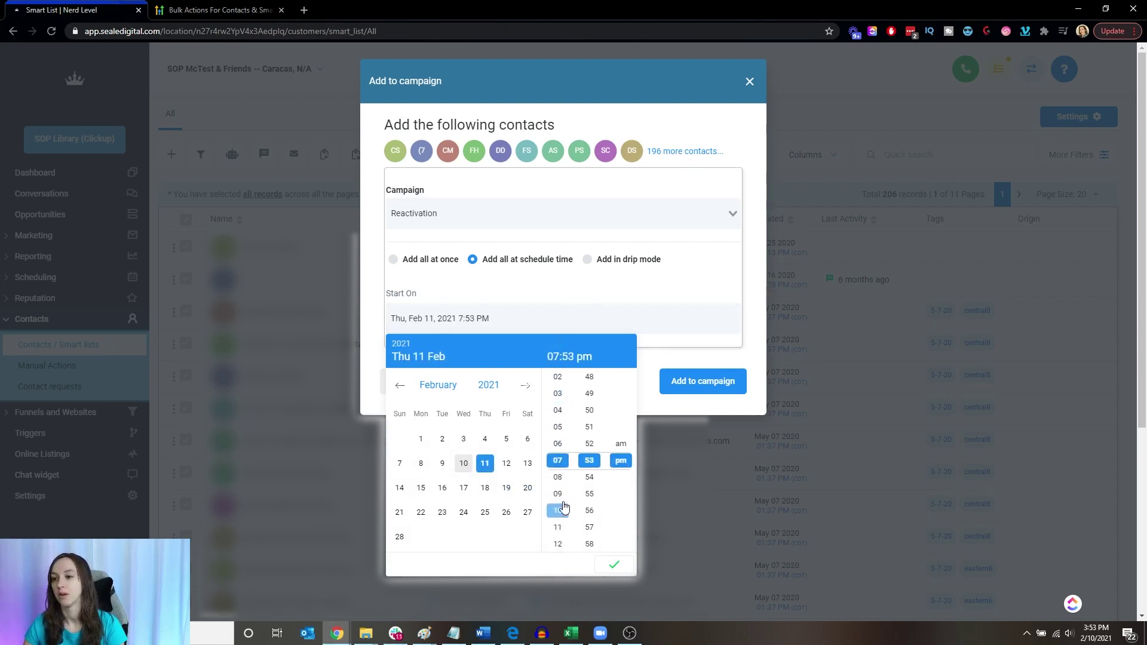
left_click(558, 502)
scroll(585, 439, "up", 5)
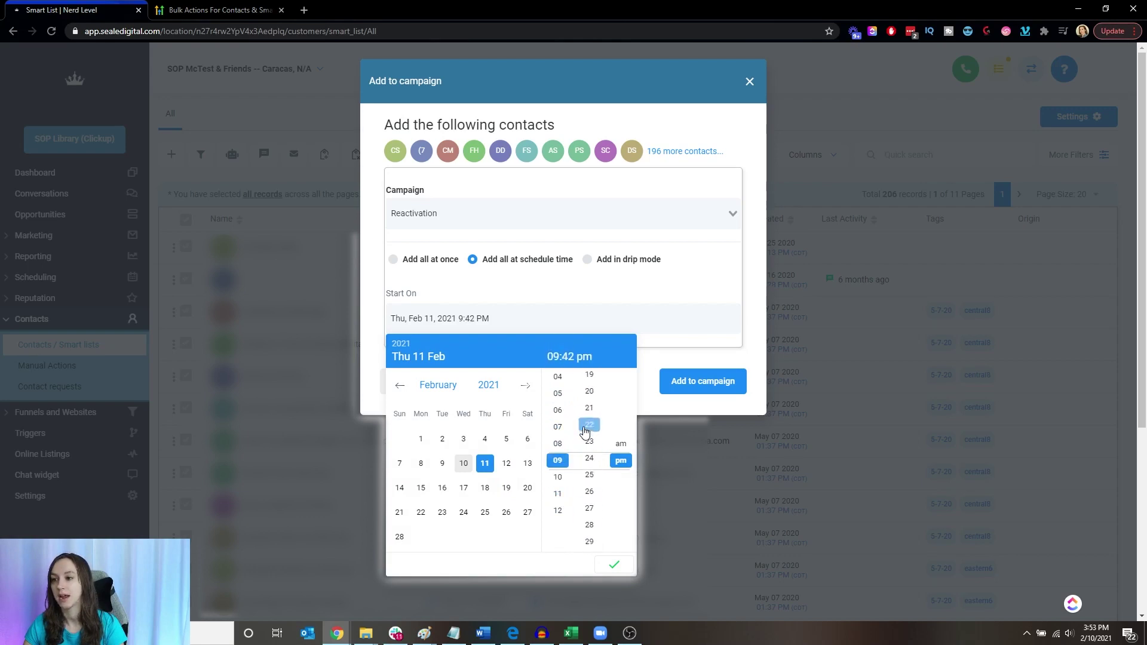
left_click(591, 454)
left_click(621, 444)
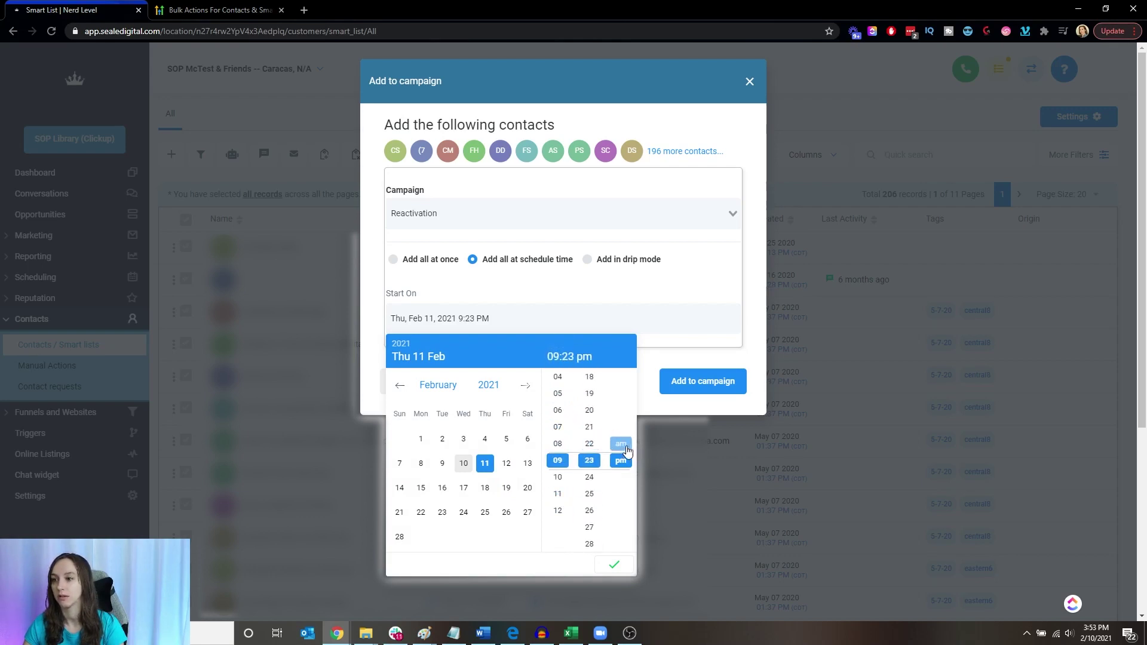
left_click(614, 565)
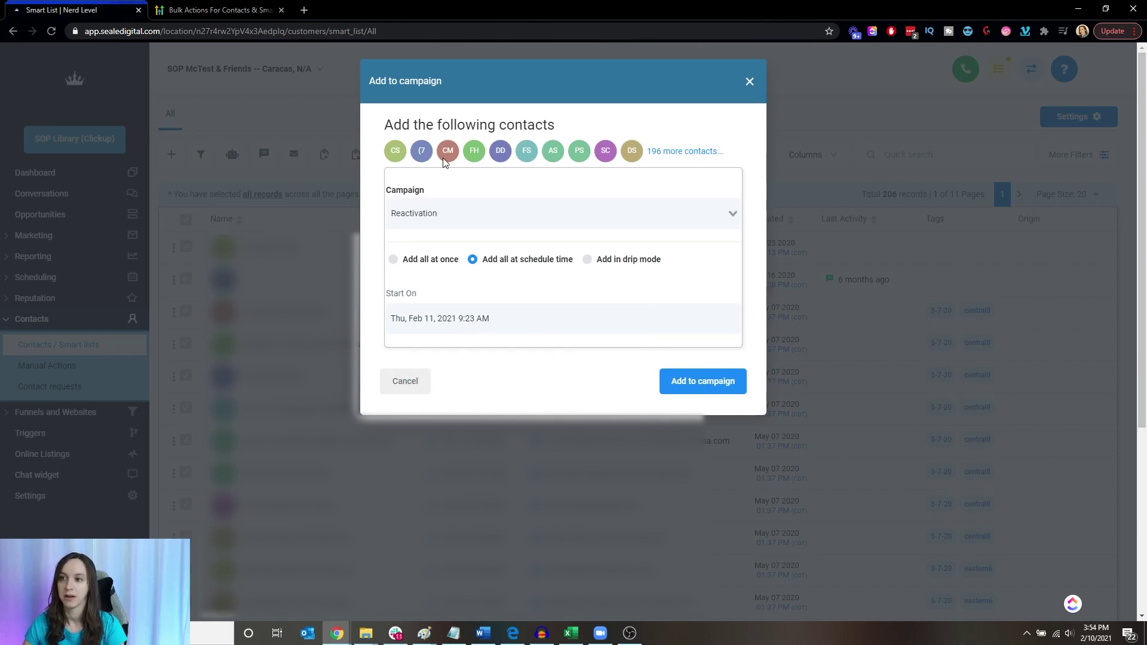
left_click(620, 264)
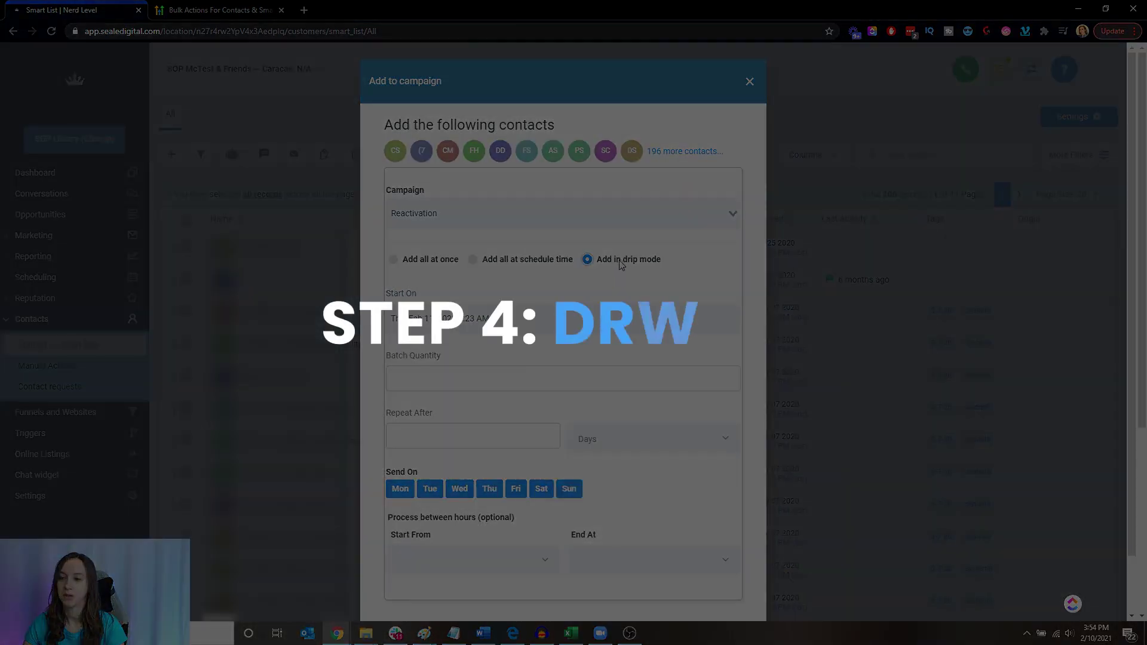
Set the drip to repeat every 1 hour and exclude Saturday and Sunday
scroll(524, 326, "down", 1)
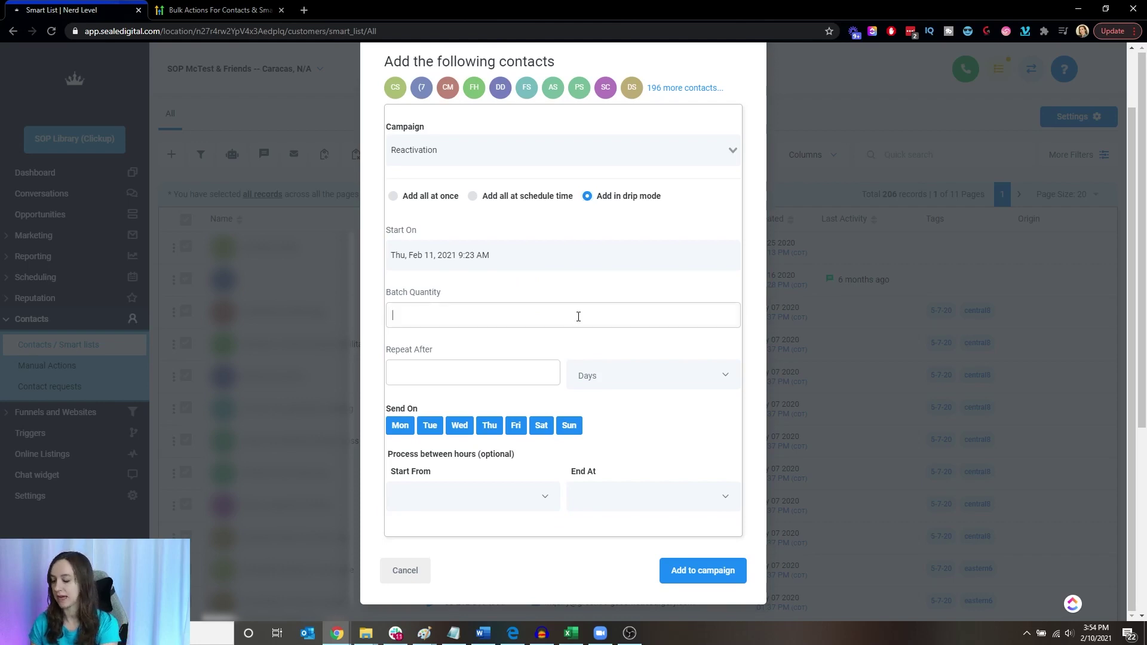
left_click_drag(498, 319, 375, 321)
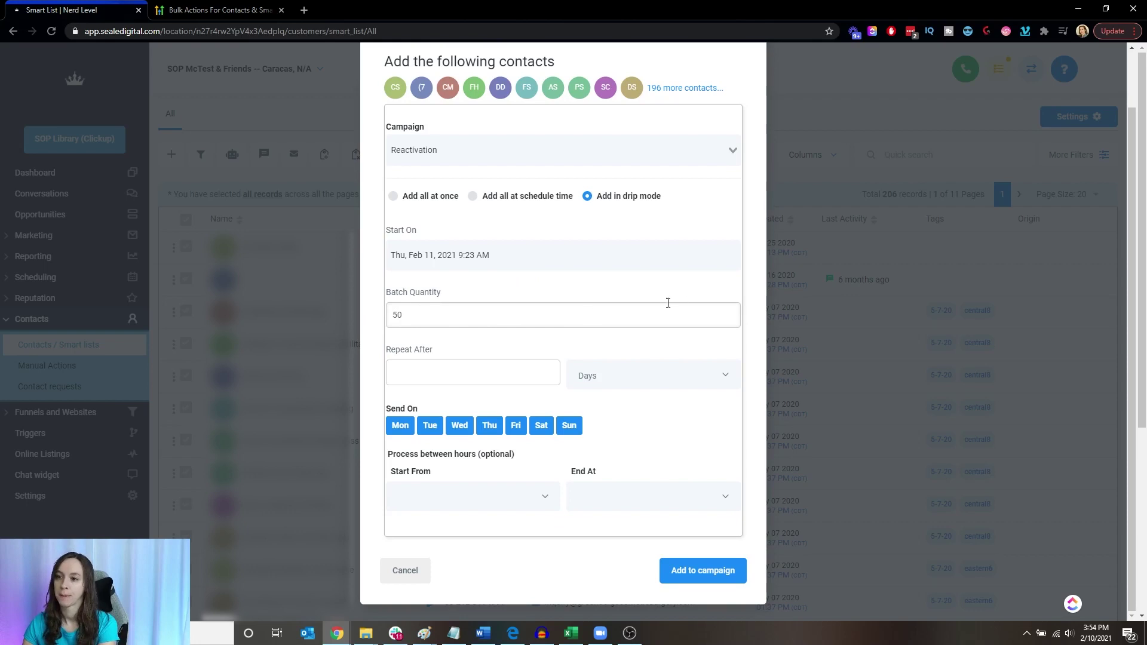
left_click(610, 383)
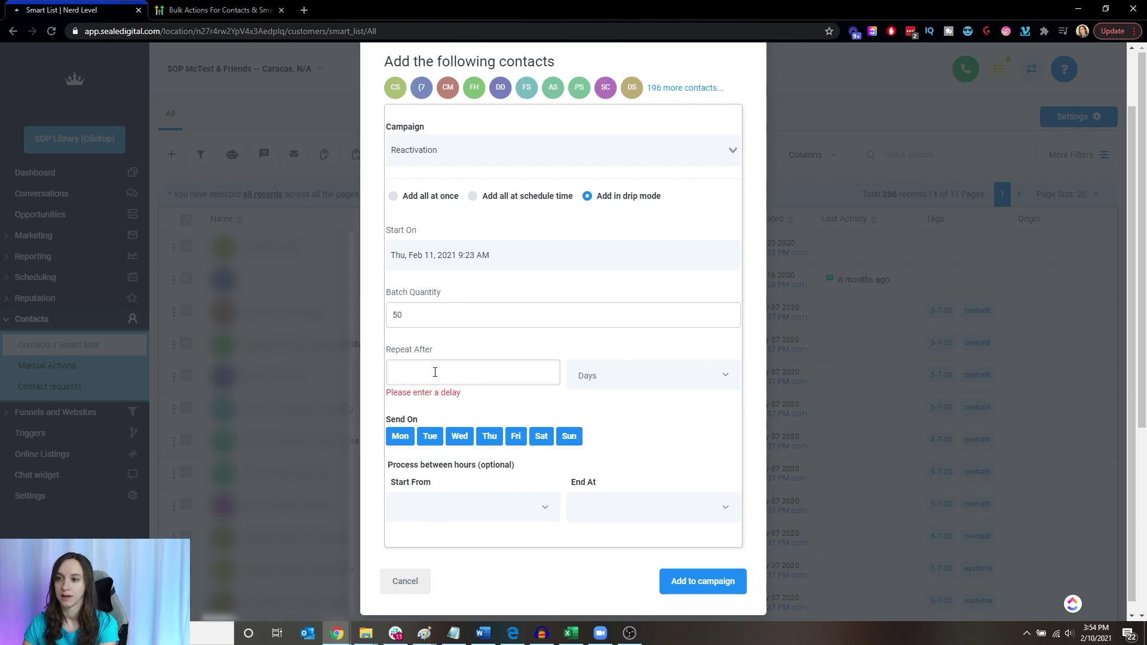
left_click(708, 374)
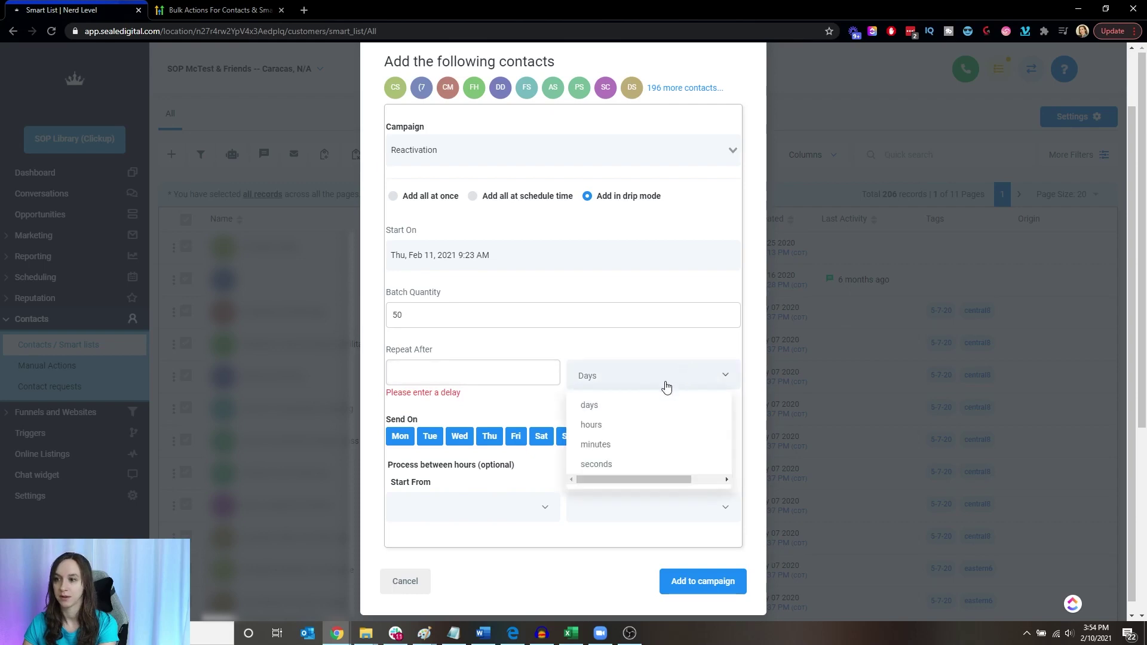
left_click(607, 427)
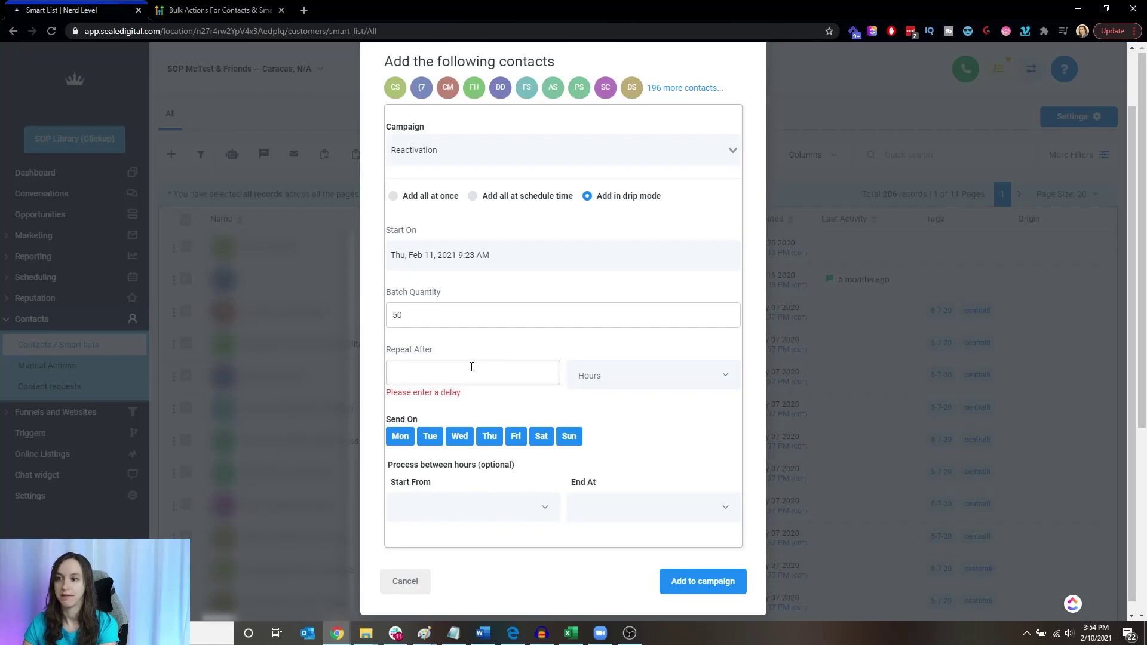
type("1")
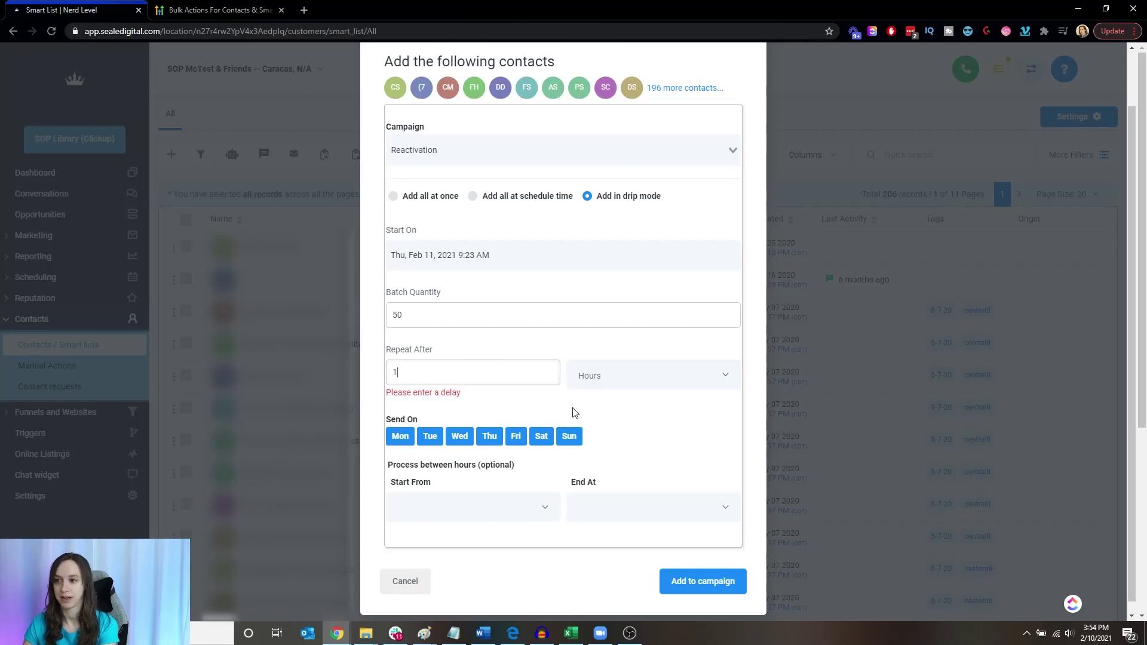
left_click(542, 427)
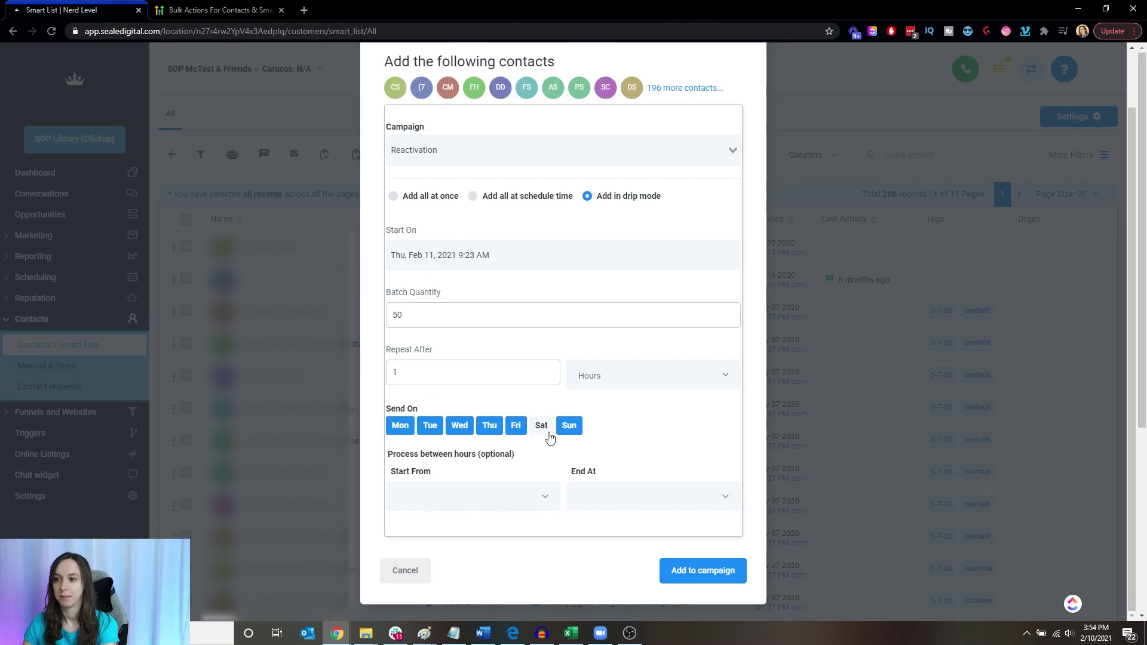
left_click(561, 432)
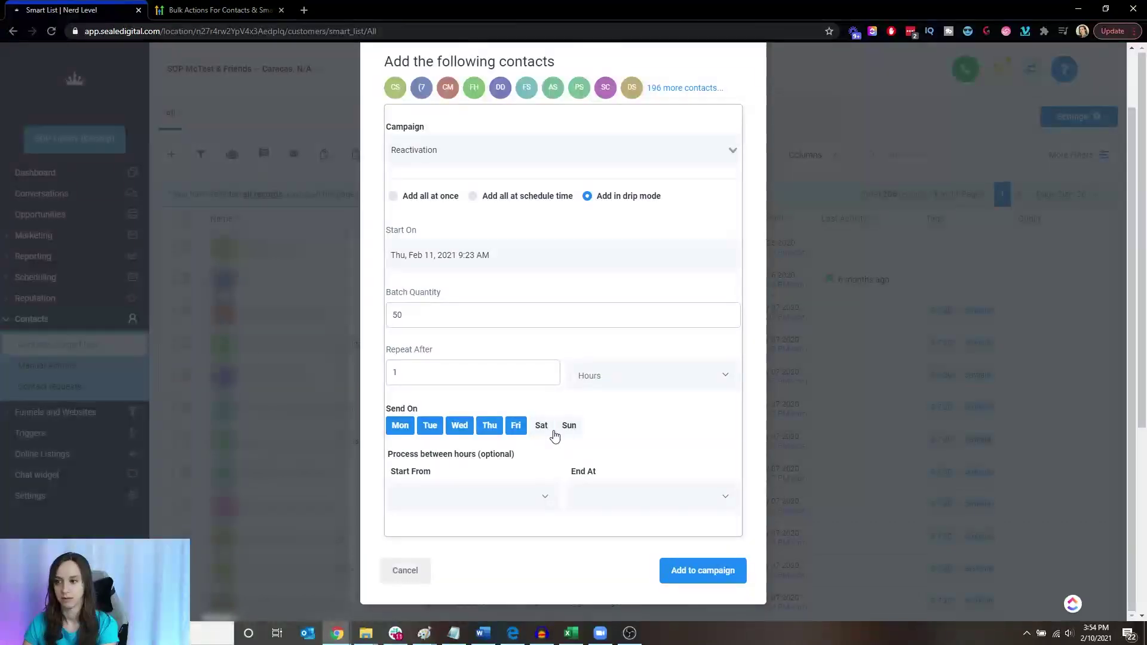
Limit processing to 09:00 am through 03:30 pm and close the dialog
left_click(493, 491)
scroll(456, 543, "down", 5)
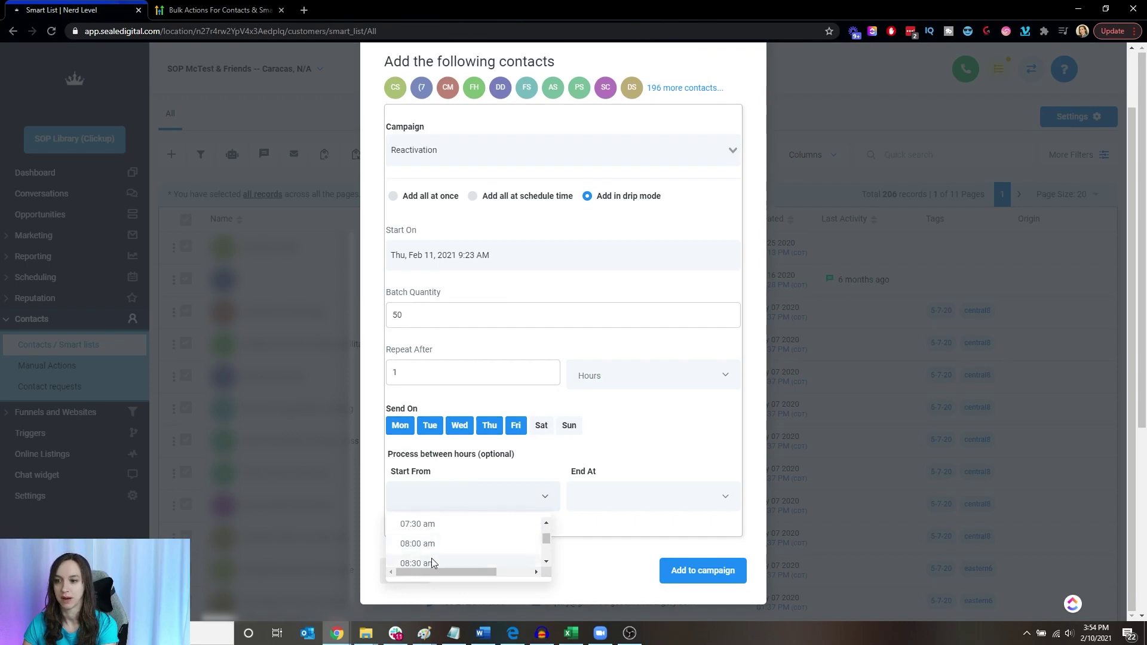
left_click(431, 523)
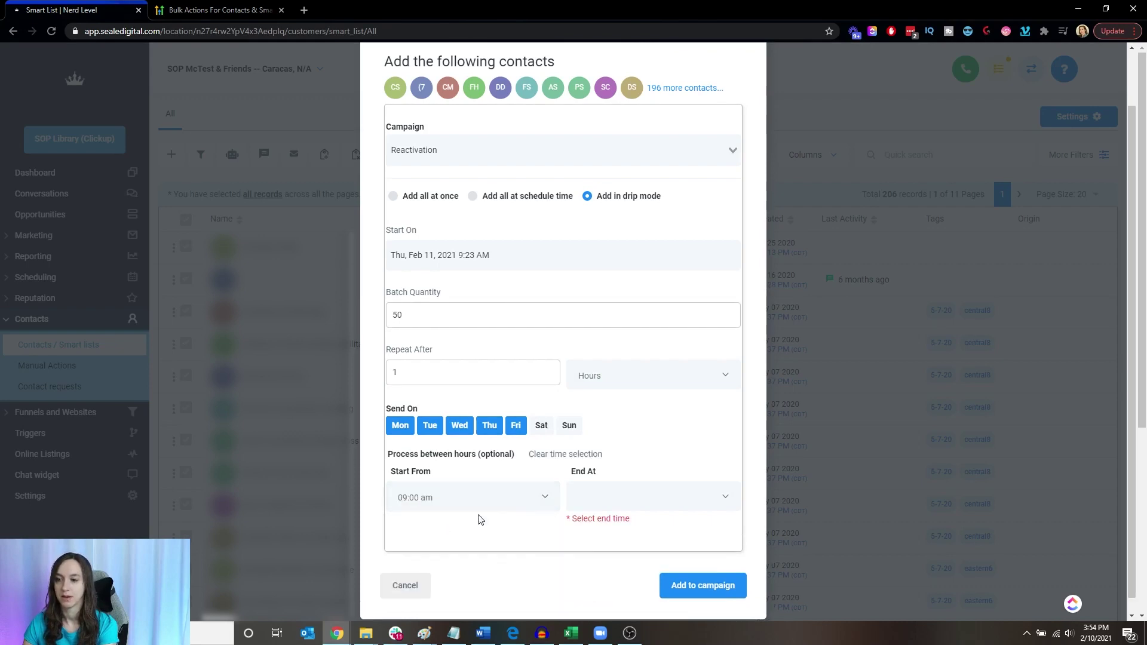
left_click(595, 503)
scroll(621, 541, "down", 10)
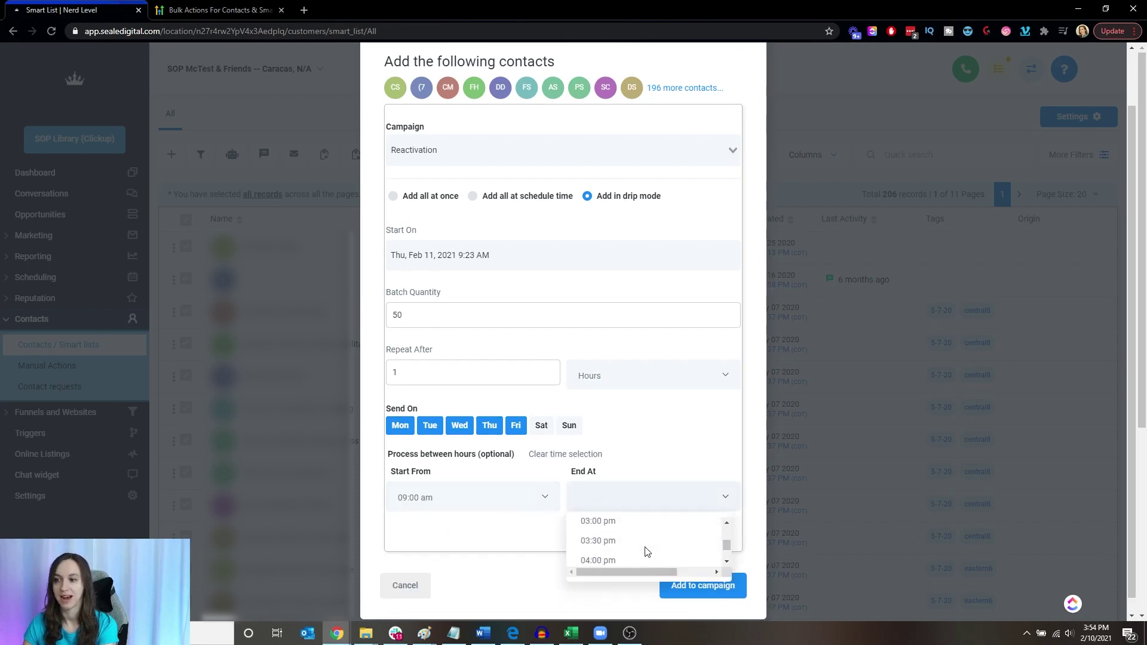
left_click(645, 548)
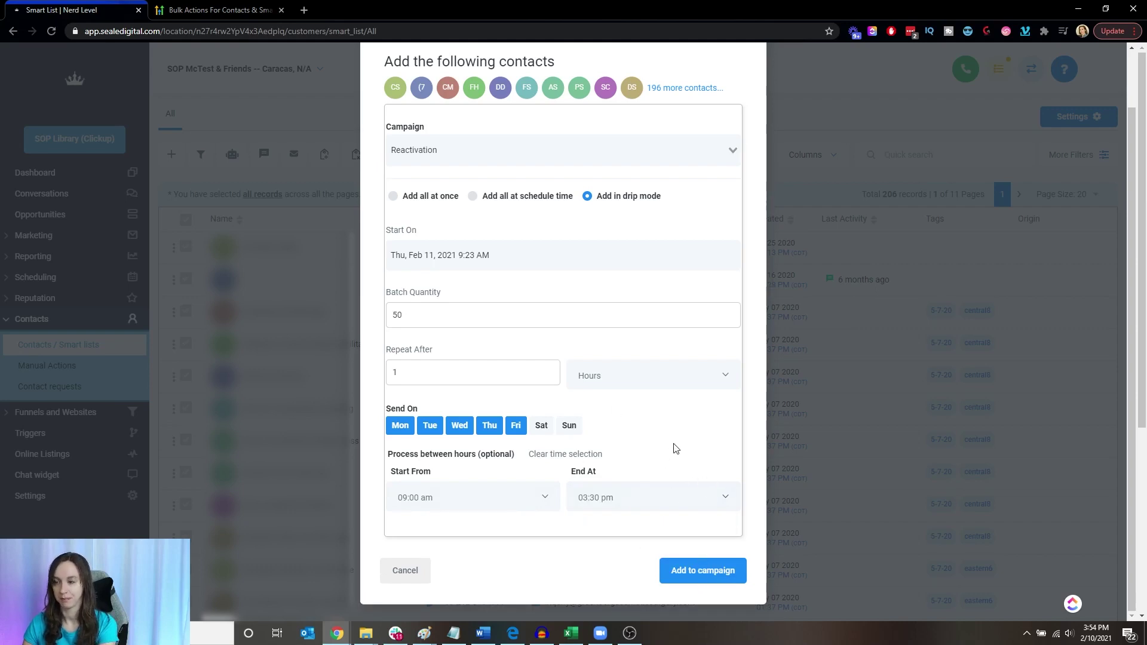
scroll(675, 448, "up", 1)
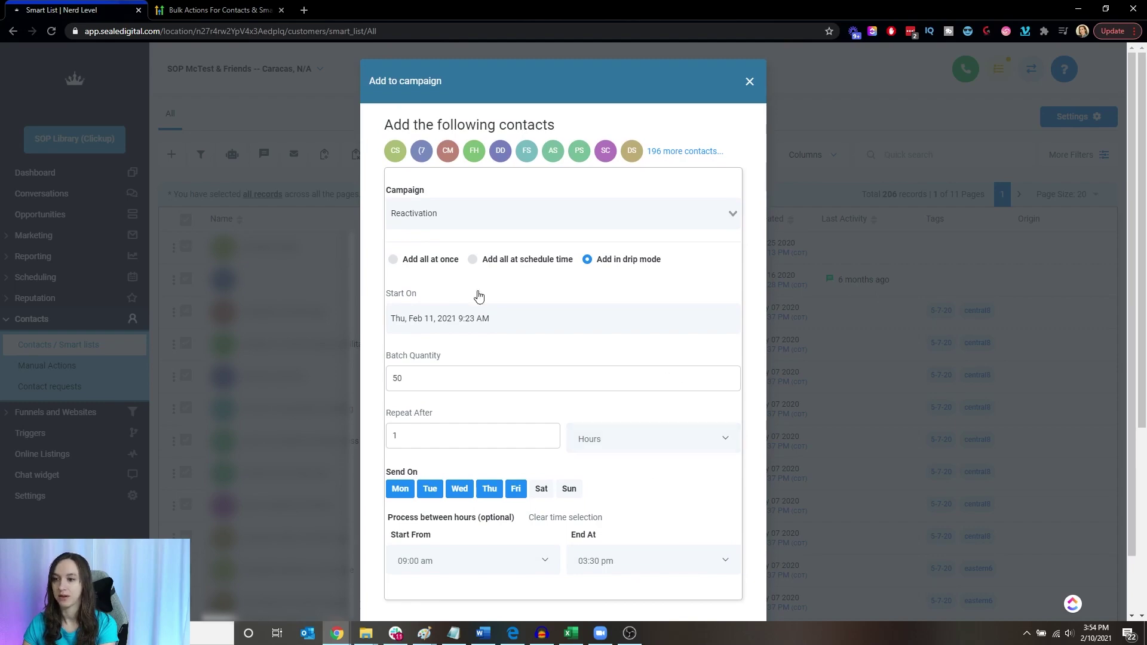
left_click(751, 82)
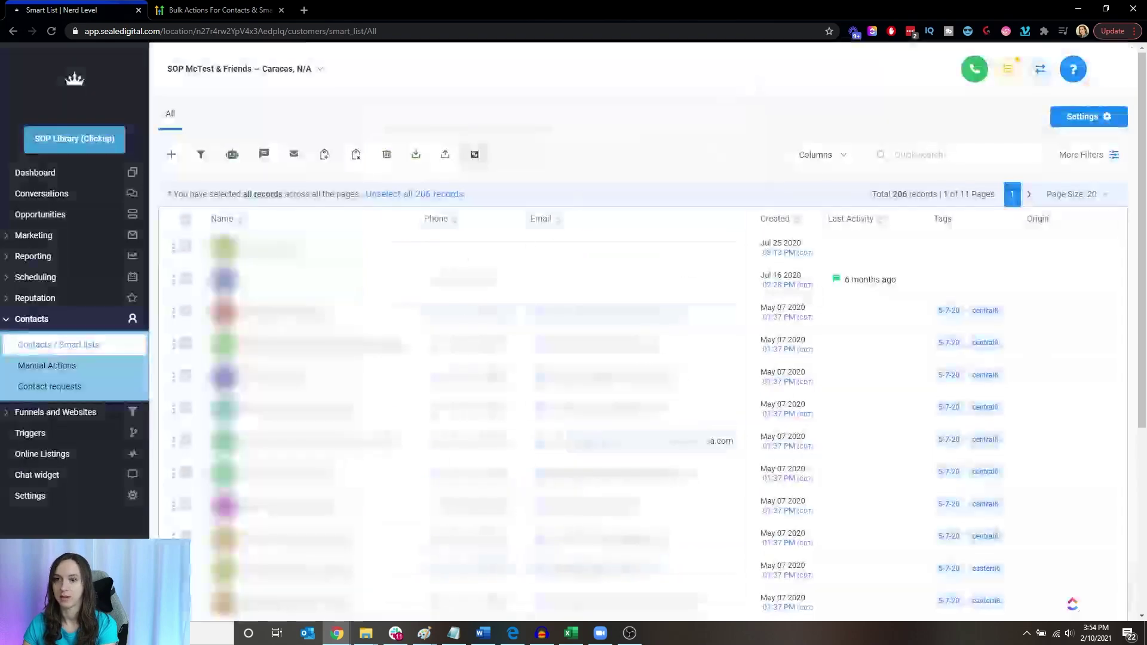
Open the Bulk Actions tab under Contacts > Contact requests
left_click(58, 388)
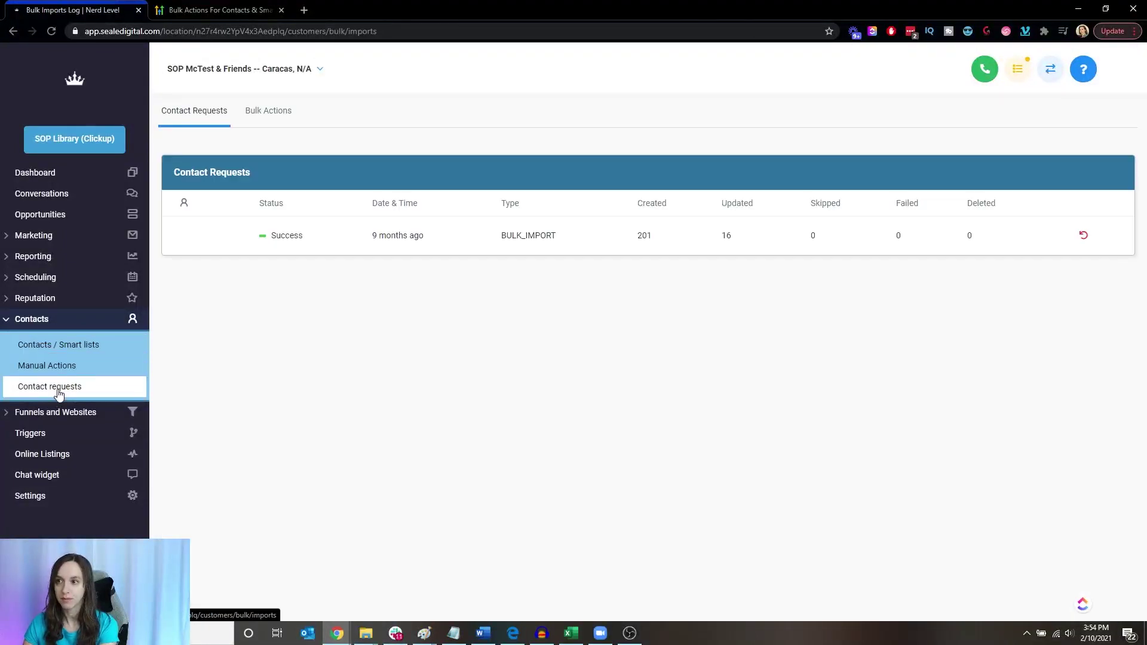
left_click(283, 119)
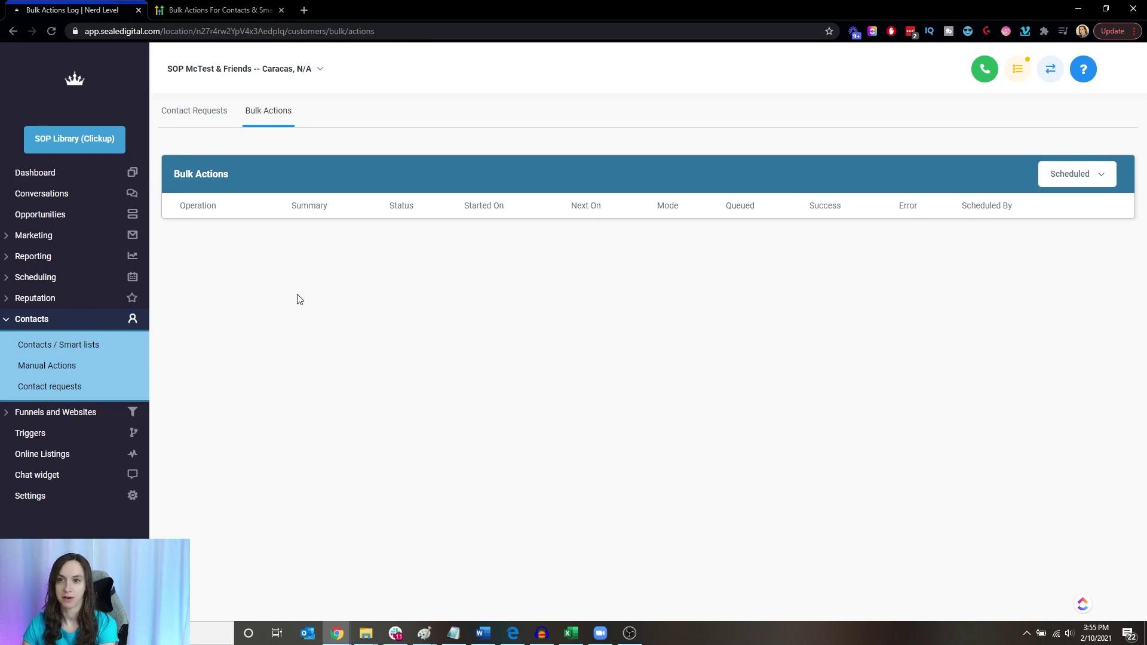
left_click(75, 237)
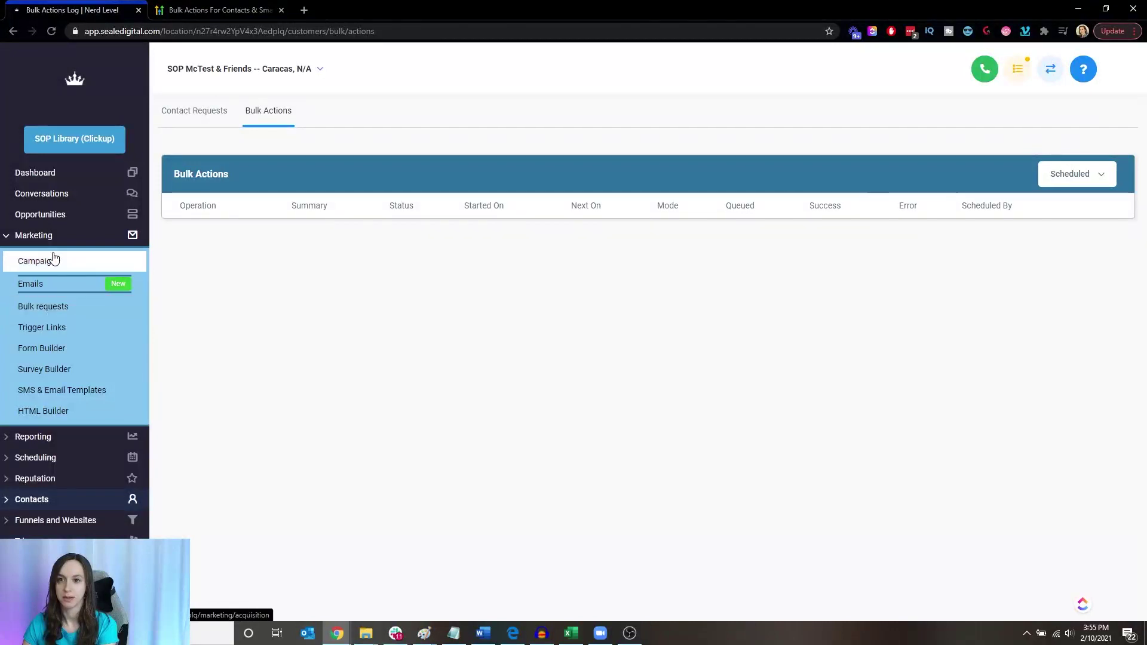
left_click(66, 237)
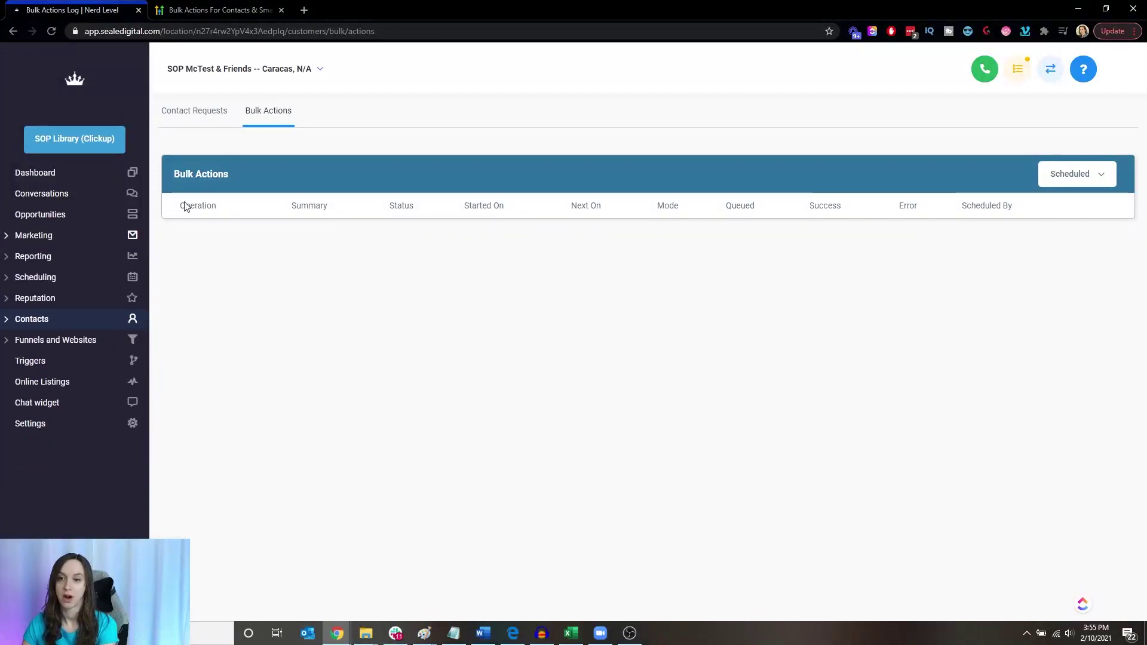
left_click(68, 319)
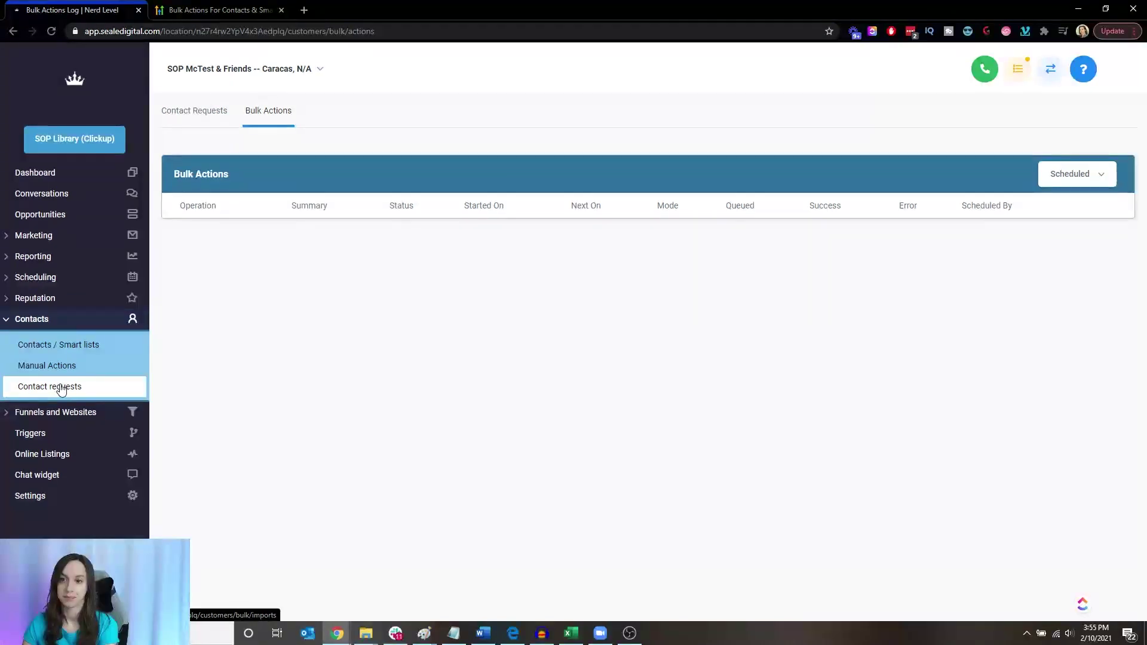
left_click(61, 389)
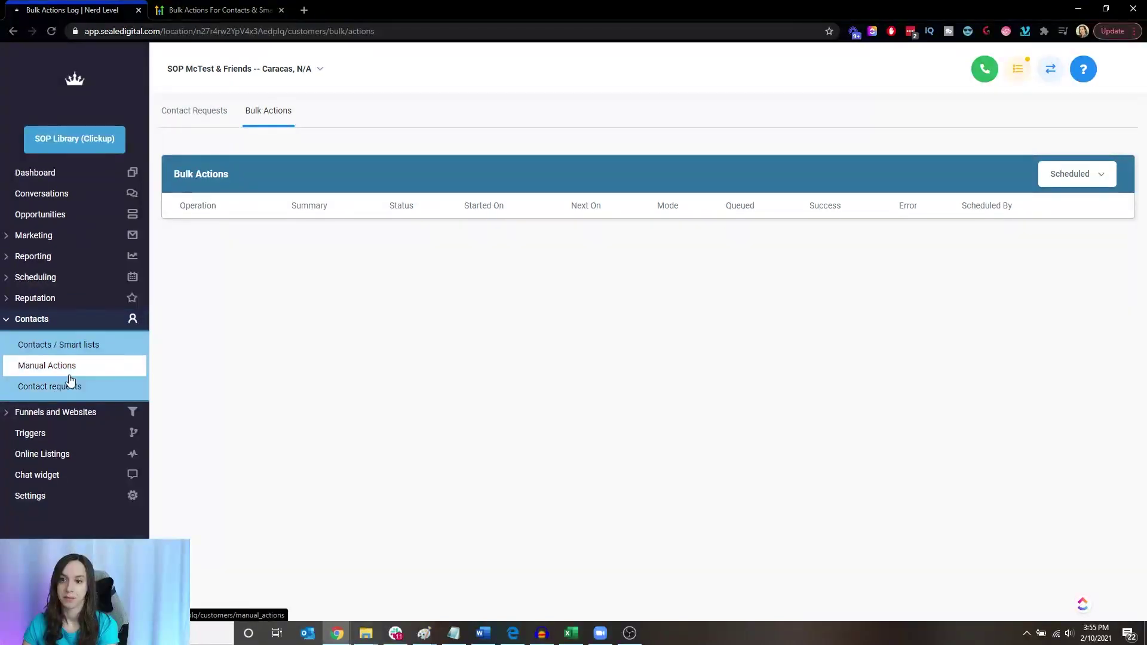
left_click(276, 112)
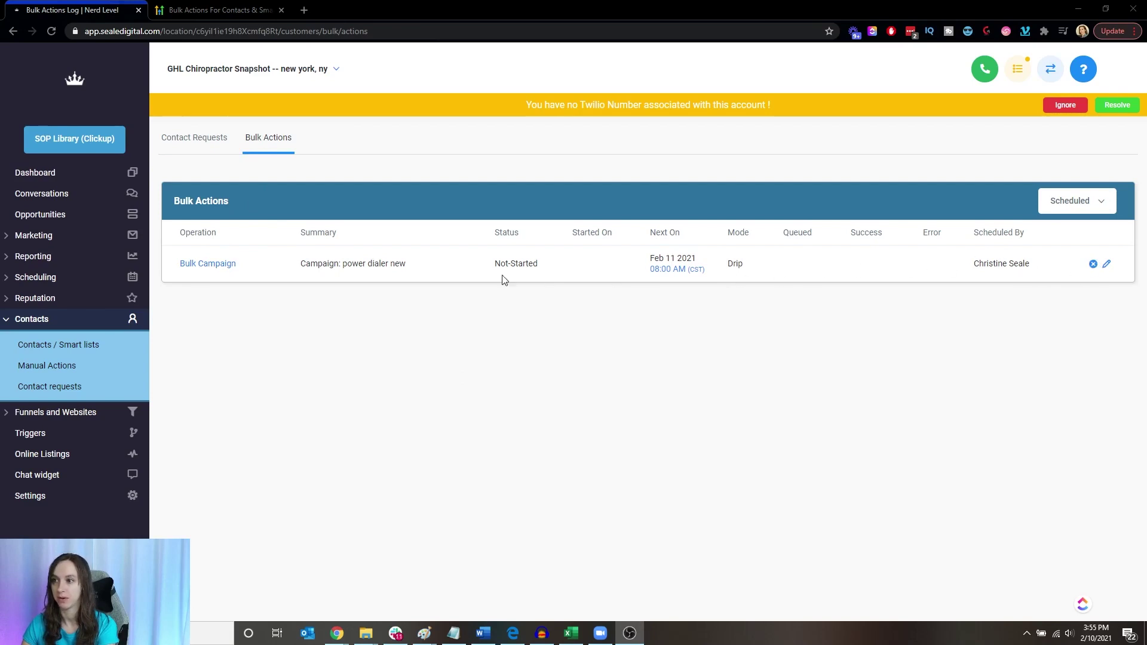
View the 'power dialer new' bulk campaign details, then cancel the scheduled run
left_click(195, 266)
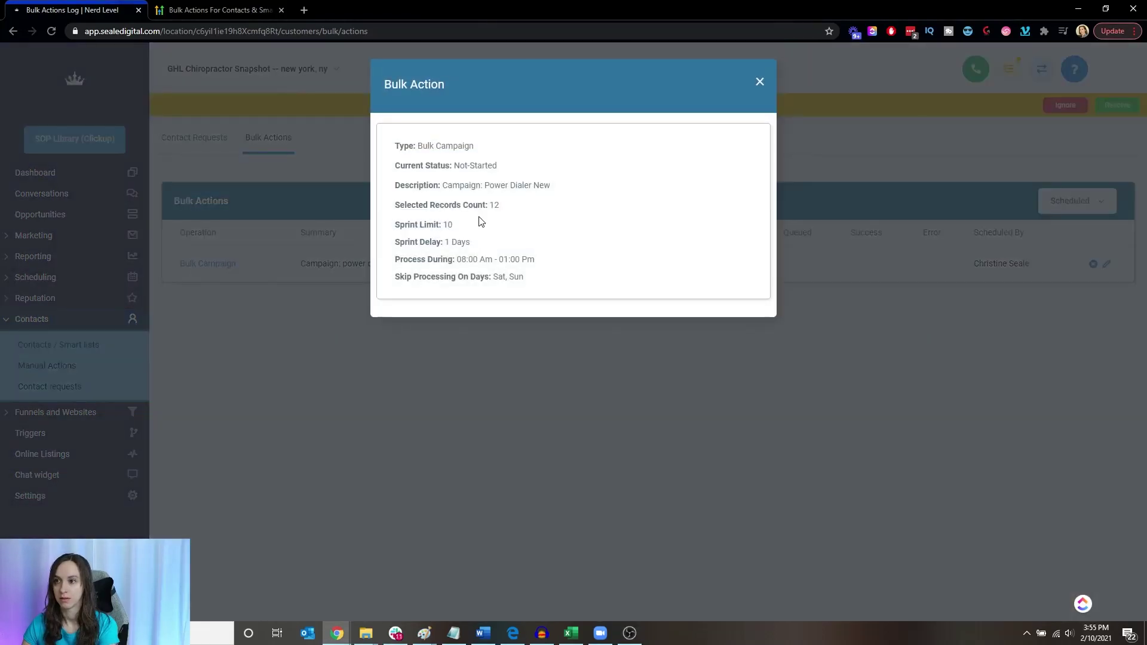
left_click(759, 83)
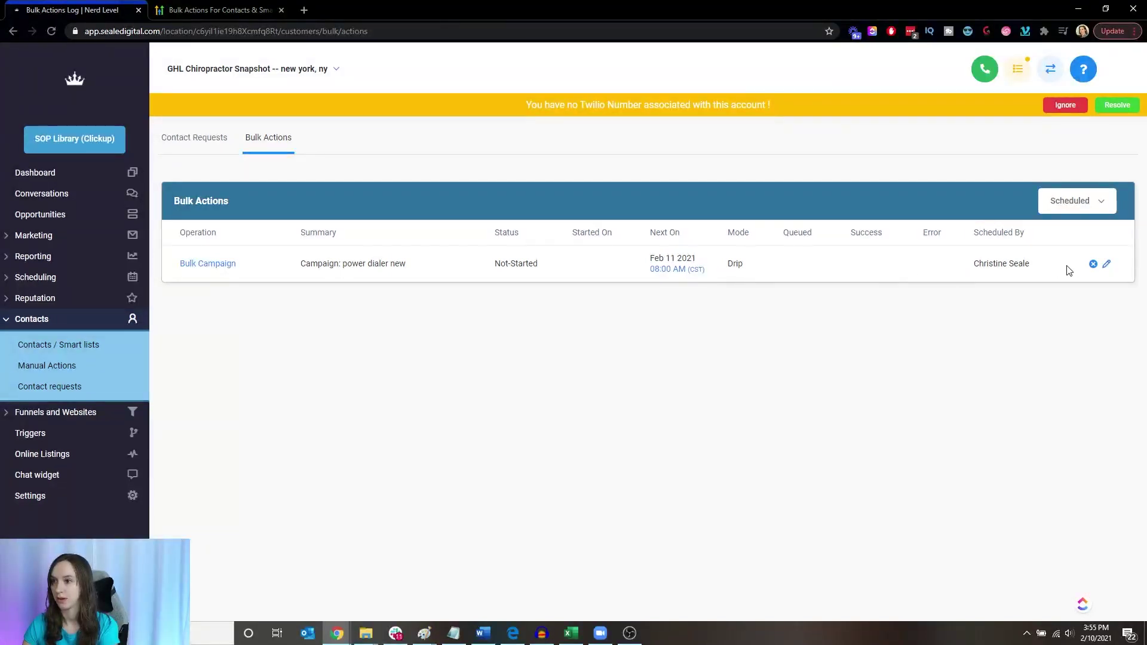
left_click(1093, 264)
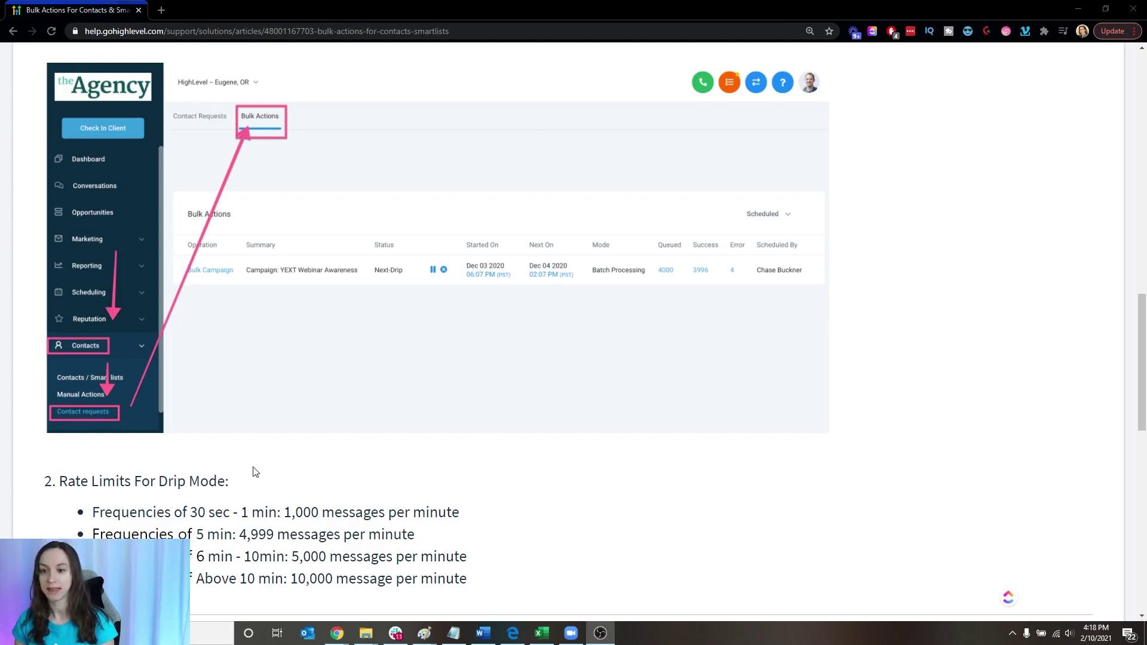
Review the drip-mode rate limits: 30 sec–1 min, 5 min, 6–10 min, above 10 min
scroll(169, 399, "down", 3)
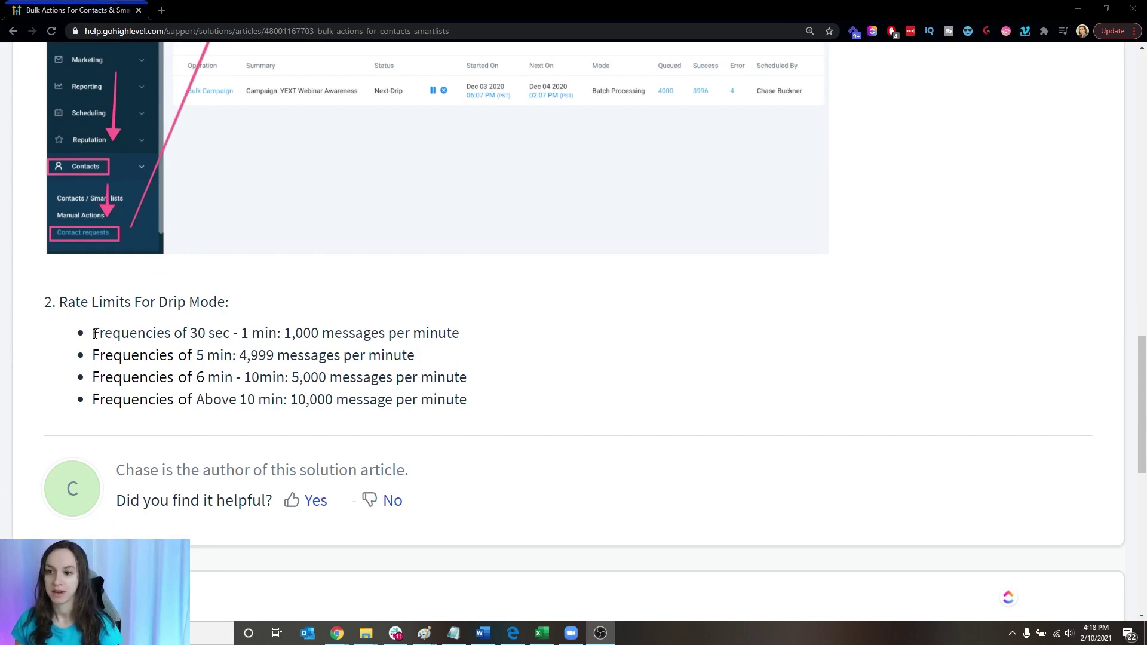
left_click_drag(94, 334, 471, 333)
left_click(470, 335)
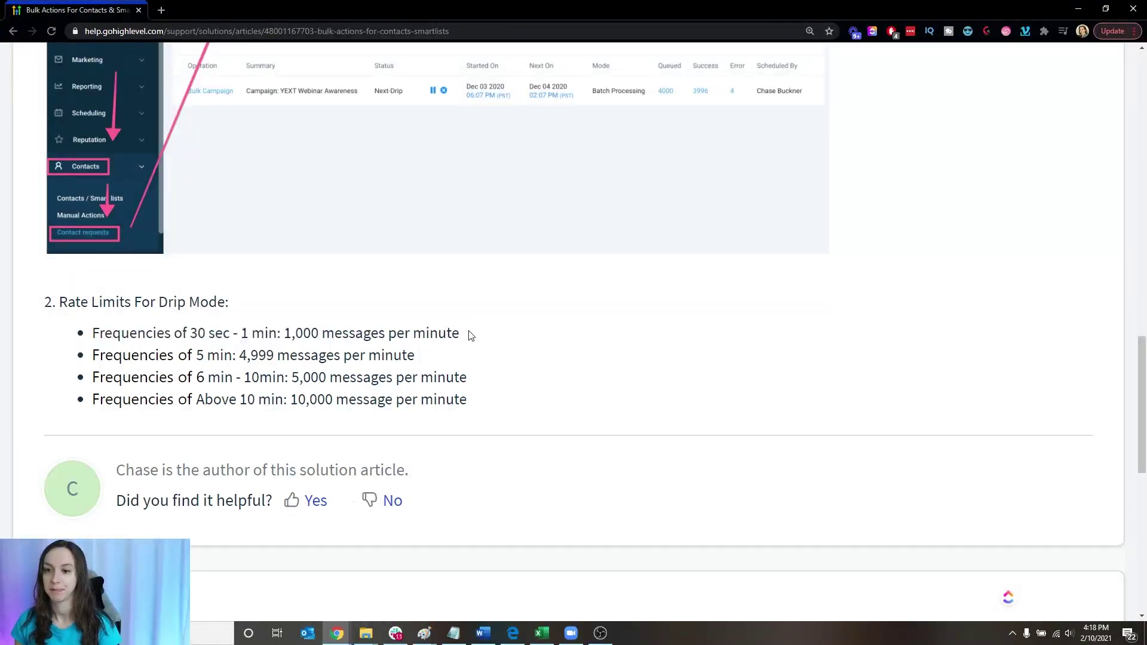
left_click_drag(94, 356, 410, 359)
left_click(409, 360)
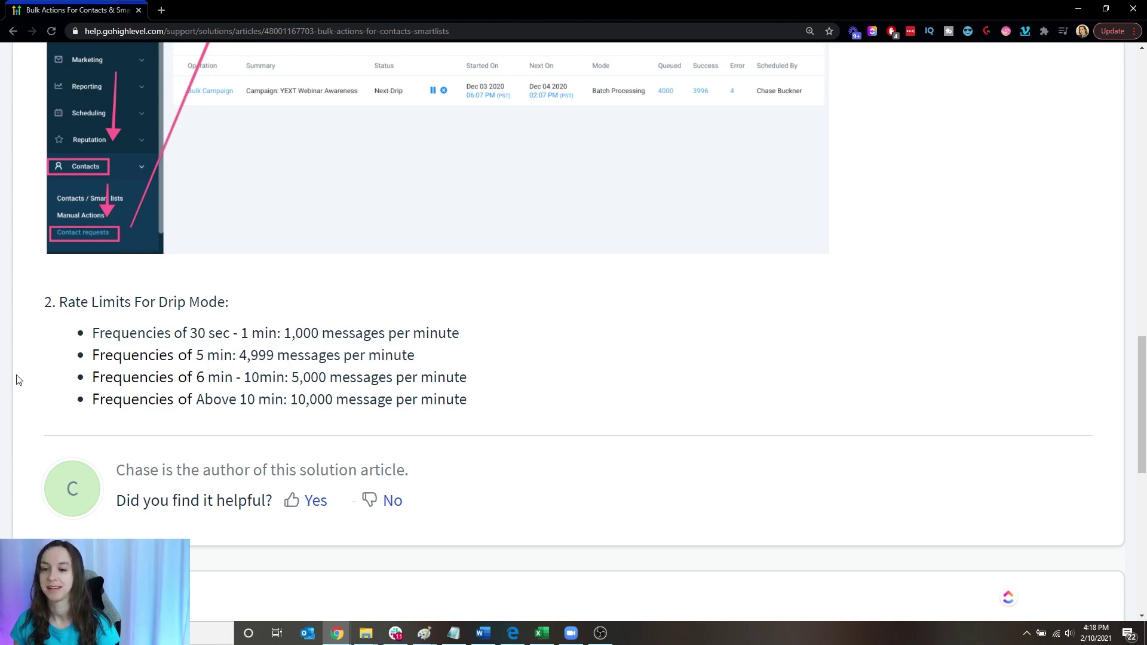
left_click_drag(99, 383, 442, 381)
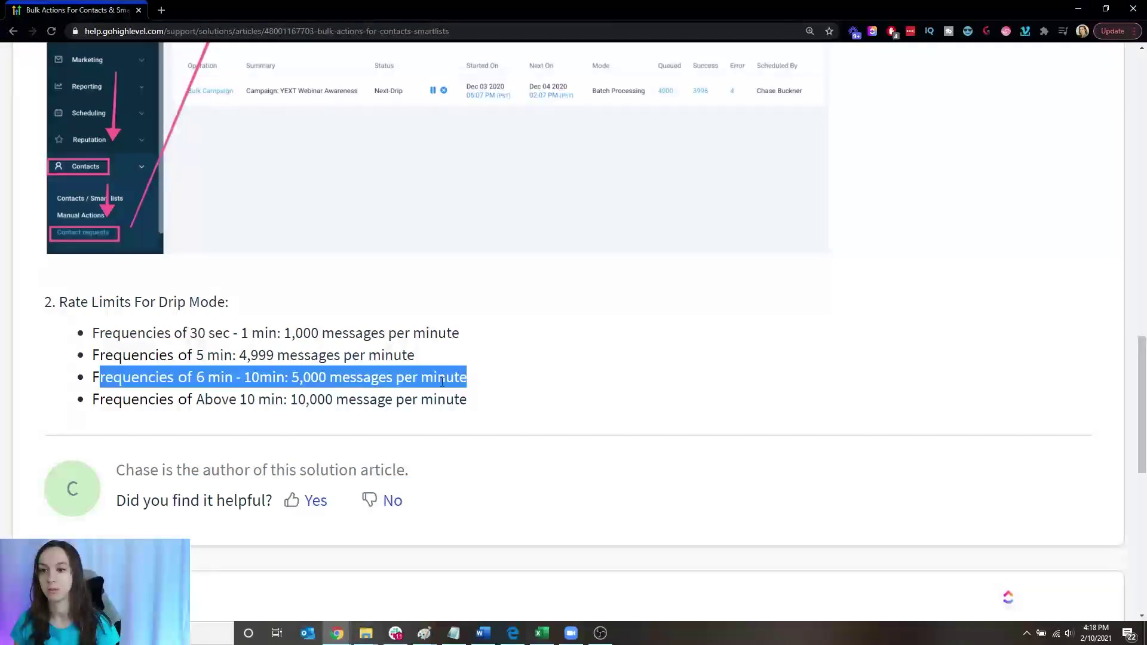
left_click_drag(93, 401, 472, 407)
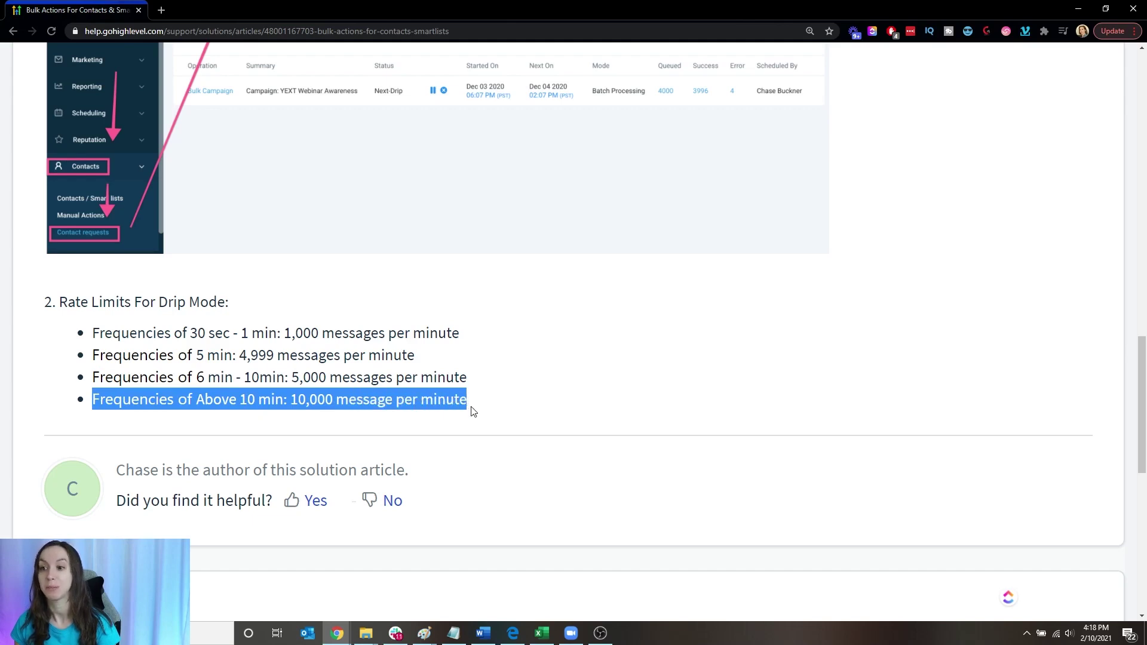
left_click(506, 409)
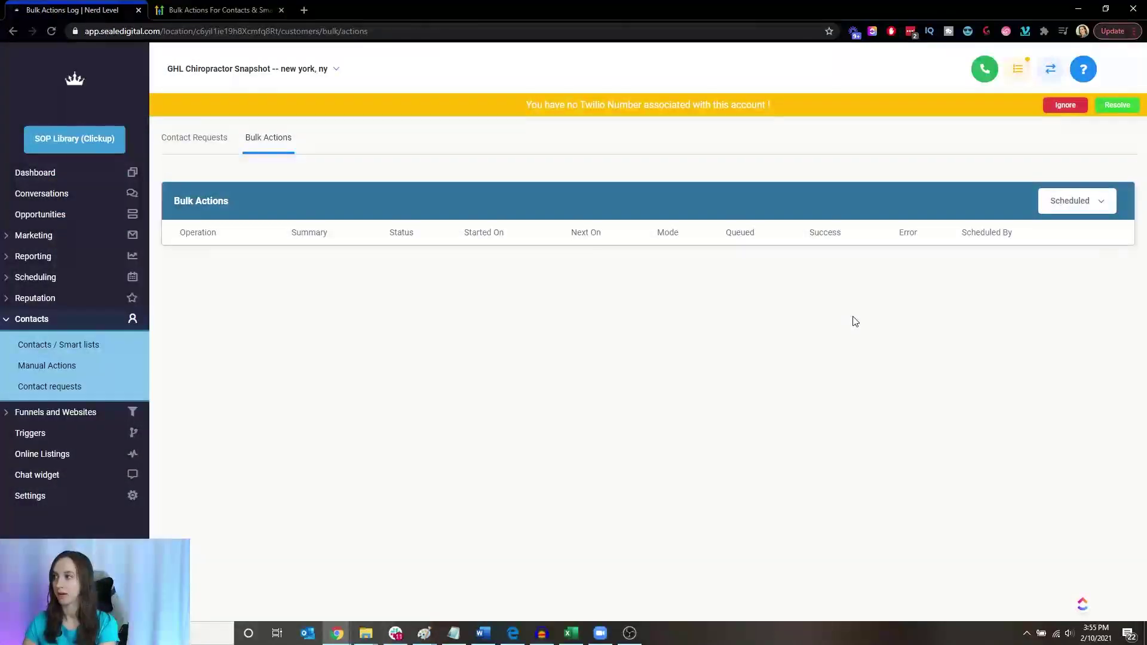